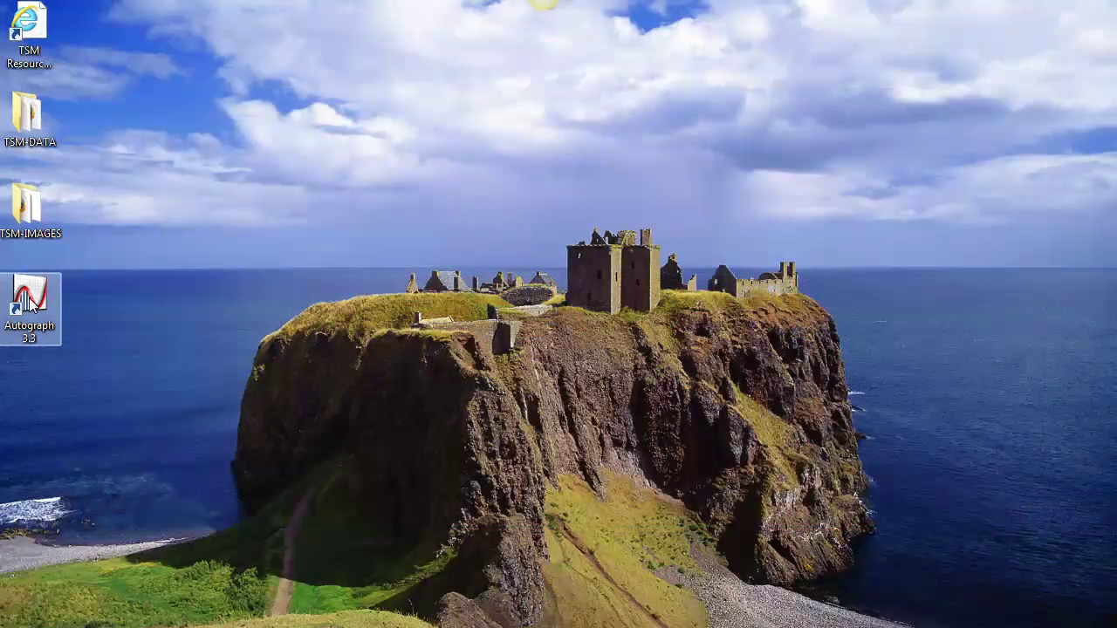
Start Autograph 3.3 at the Standard level
double_click(30, 303)
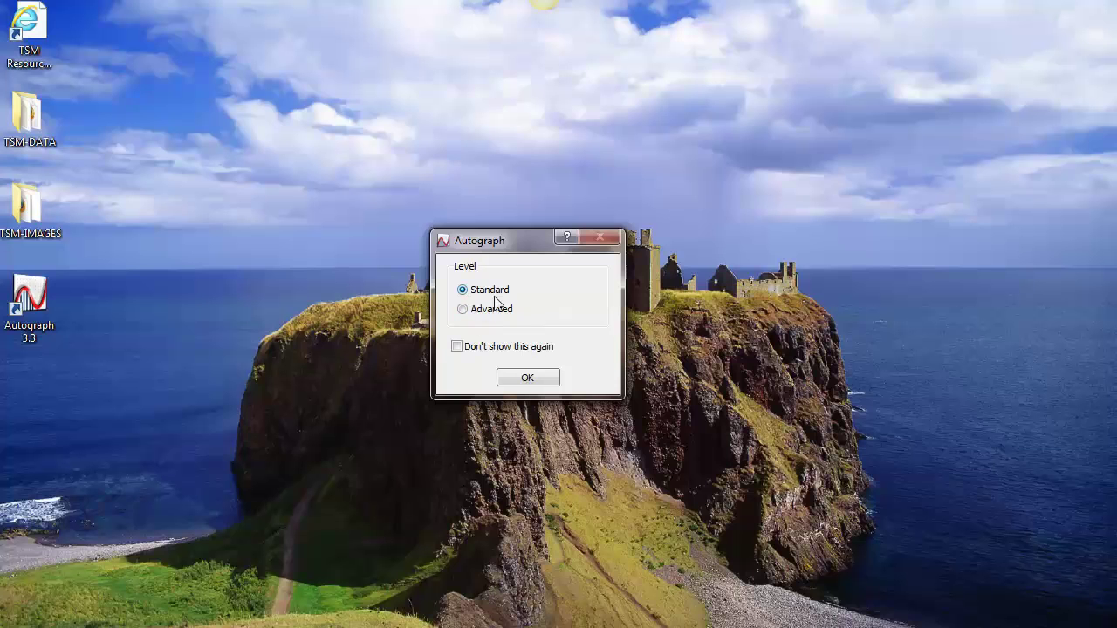
left_click(526, 378)
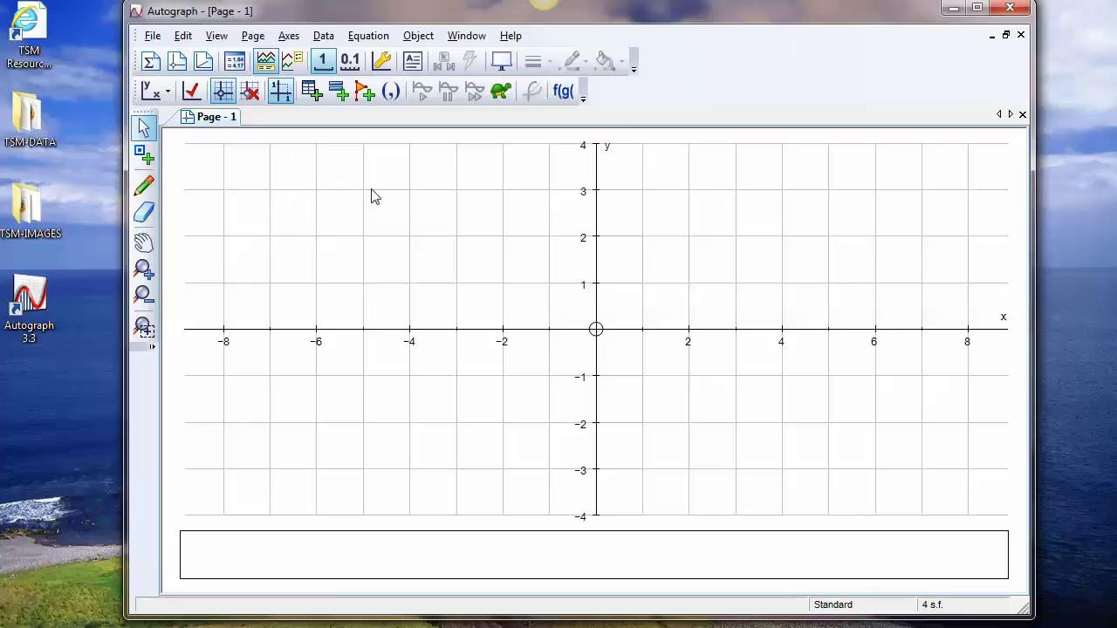
Turn on whiteboard mode and place the on-screen keyboard over the graph area near the positive end of the x-axis
left_click(502, 68)
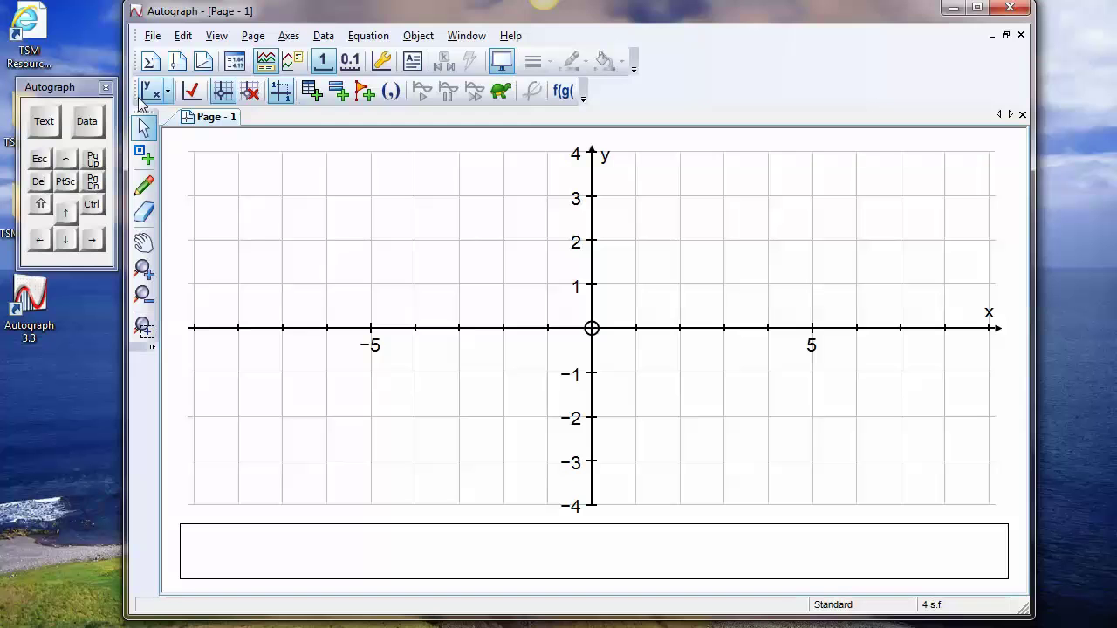
left_click_drag(70, 87, 323, 153)
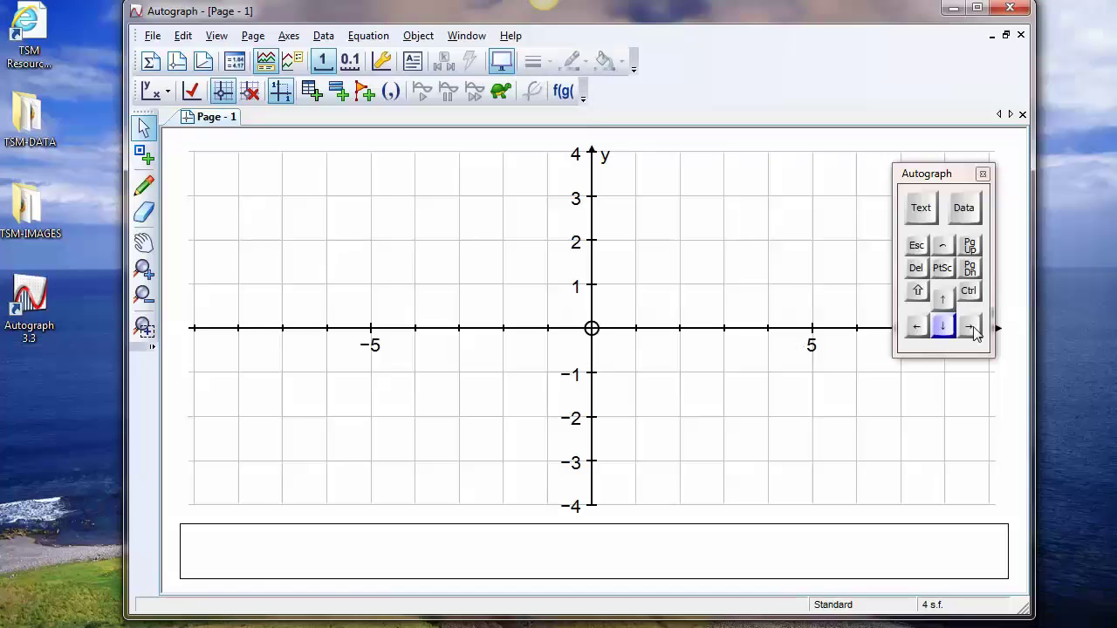
left_click_drag(930, 178, 894, 190)
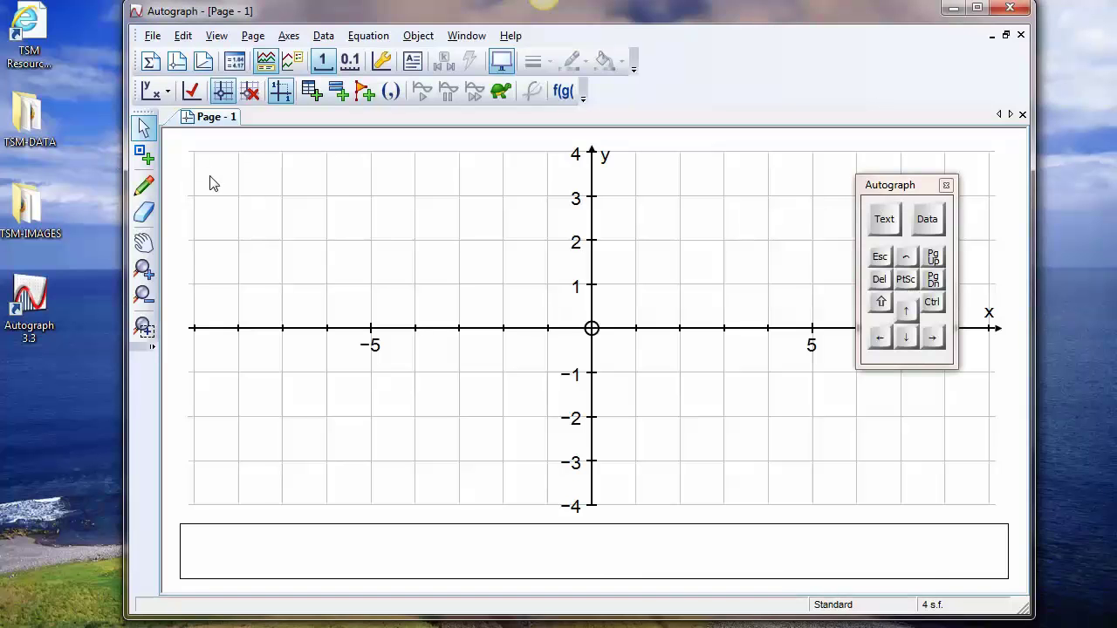
Plot about sixteen points at whole-number coordinates above the x-axis, from (-7, 2) across to x = 2, ending at (-4, 3)
left_click(144, 128)
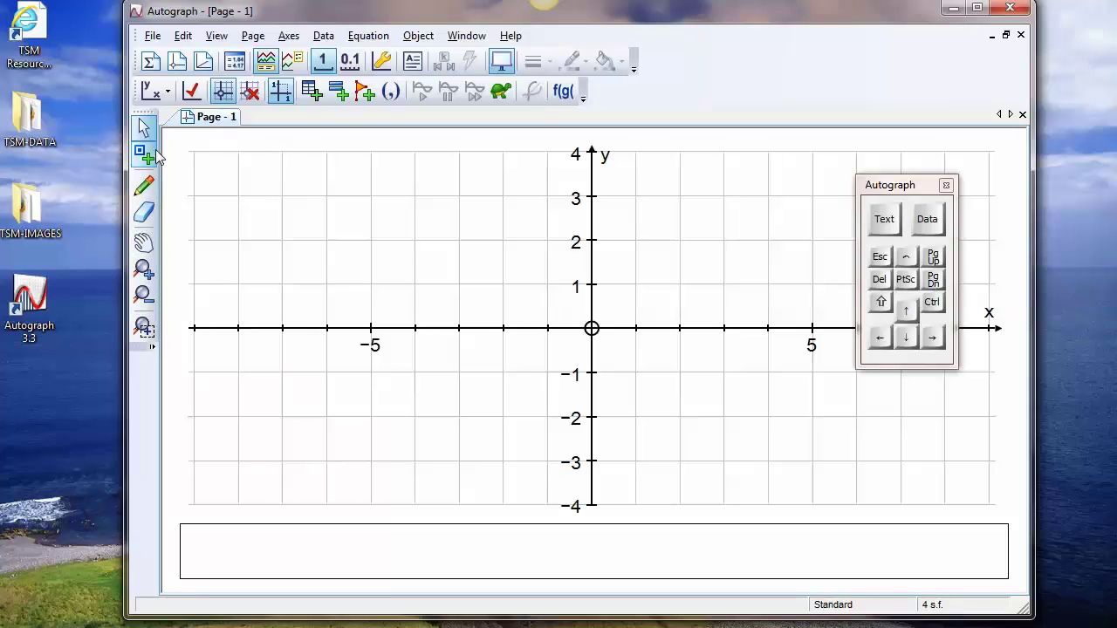
left_click(144, 155)
left_click(282, 240)
left_click(370, 240)
left_click(414, 240)
left_click(459, 285)
left_click(502, 240)
left_click(546, 196)
left_click(546, 240)
left_click(635, 284)
left_click(679, 284)
left_click(679, 240)
left_click(679, 196)
left_click(635, 197)
left_click(370, 196)
left_click(414, 196)
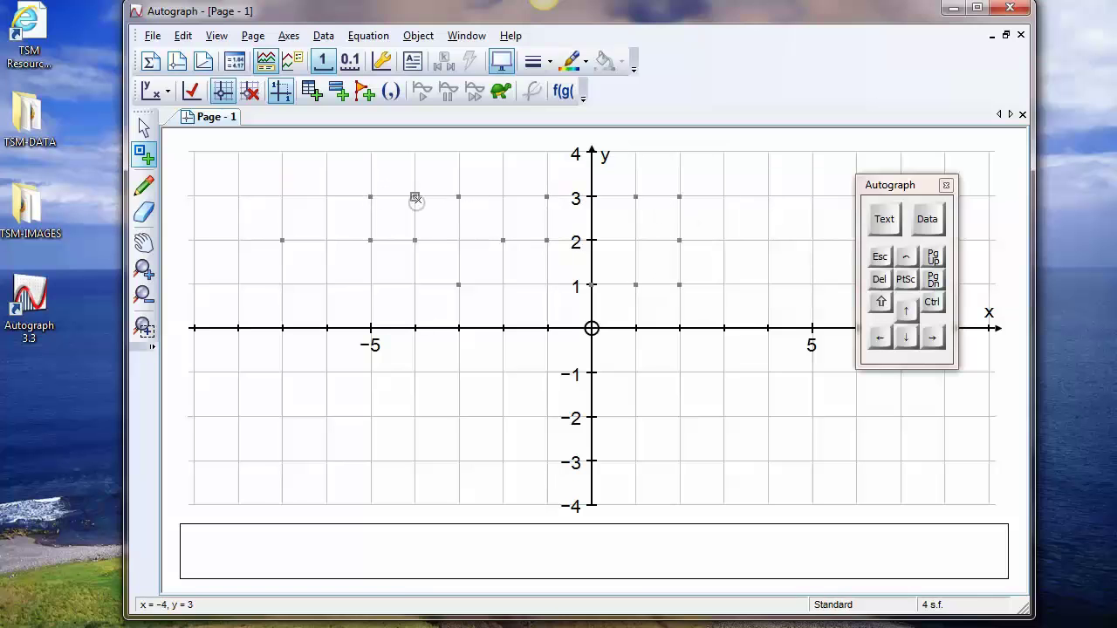
Set point snapping to tenths and plot about ten points between x = -6 and x = -2, ending at (-5.7, 1.2)
left_click(323, 63)
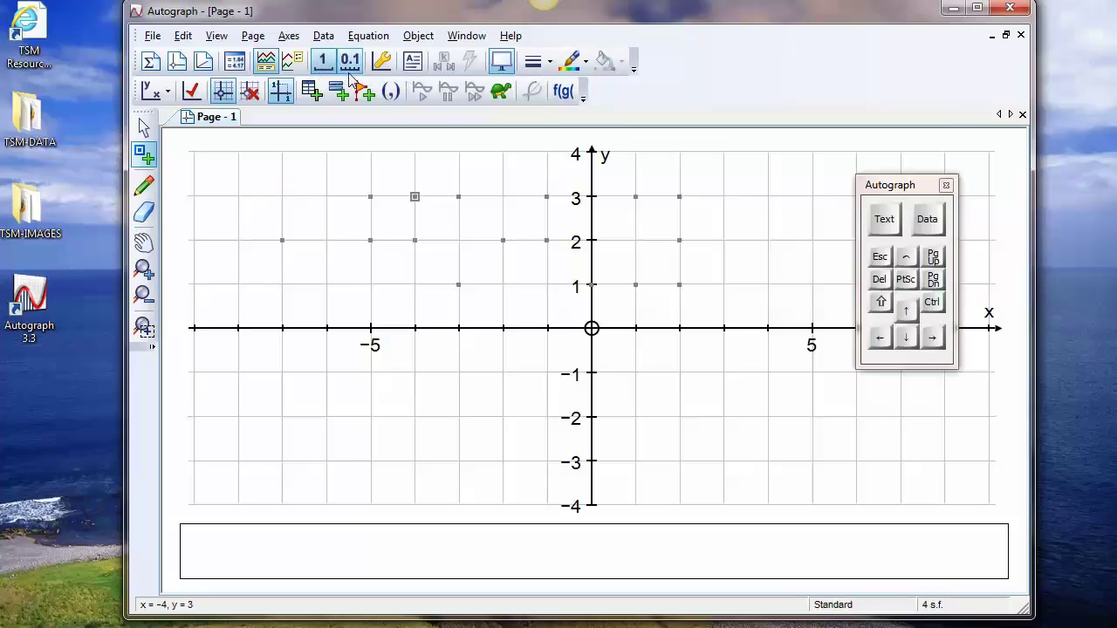
left_click(352, 63)
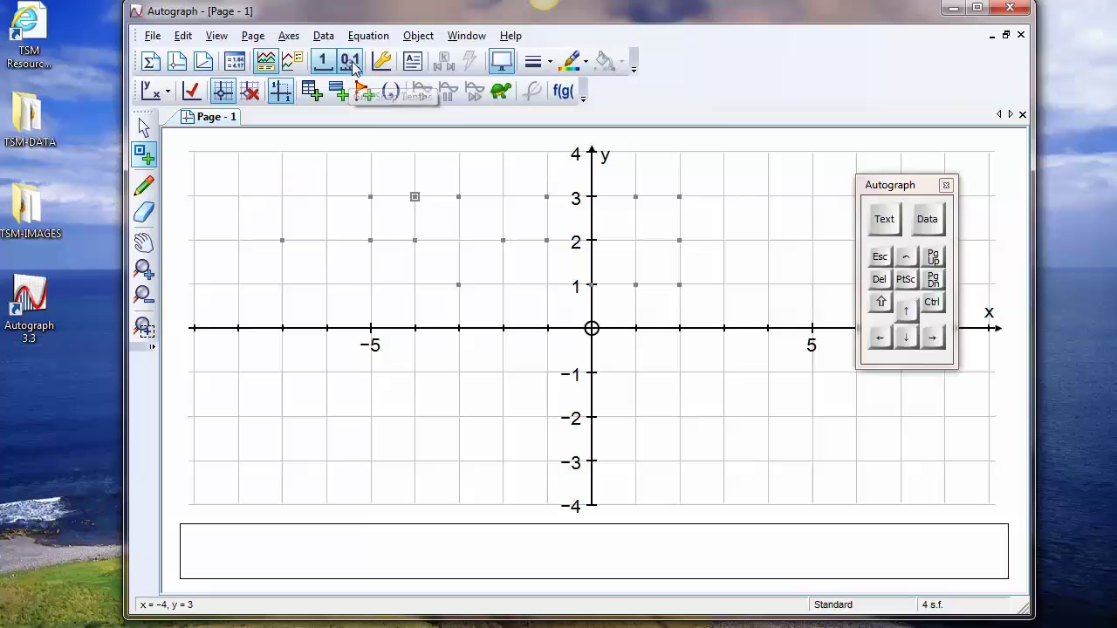
left_click(393, 214)
left_click(393, 232)
left_click(445, 226)
left_click(467, 218)
left_click(490, 240)
left_click(467, 258)
left_click(437, 258)
left_click(406, 262)
left_click(374, 258)
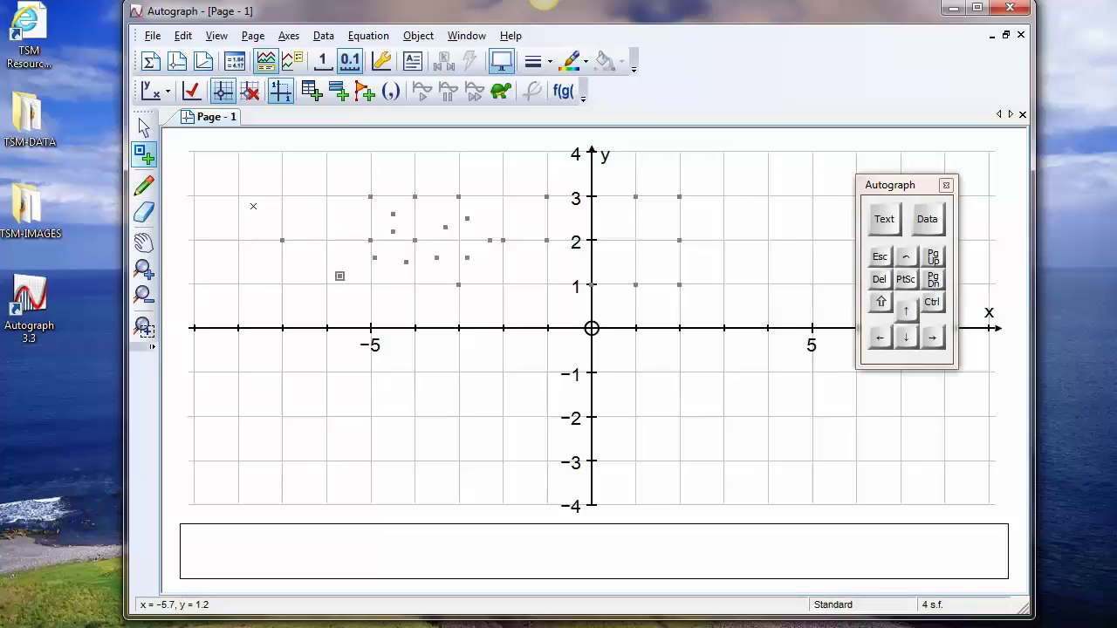
left_click(144, 133)
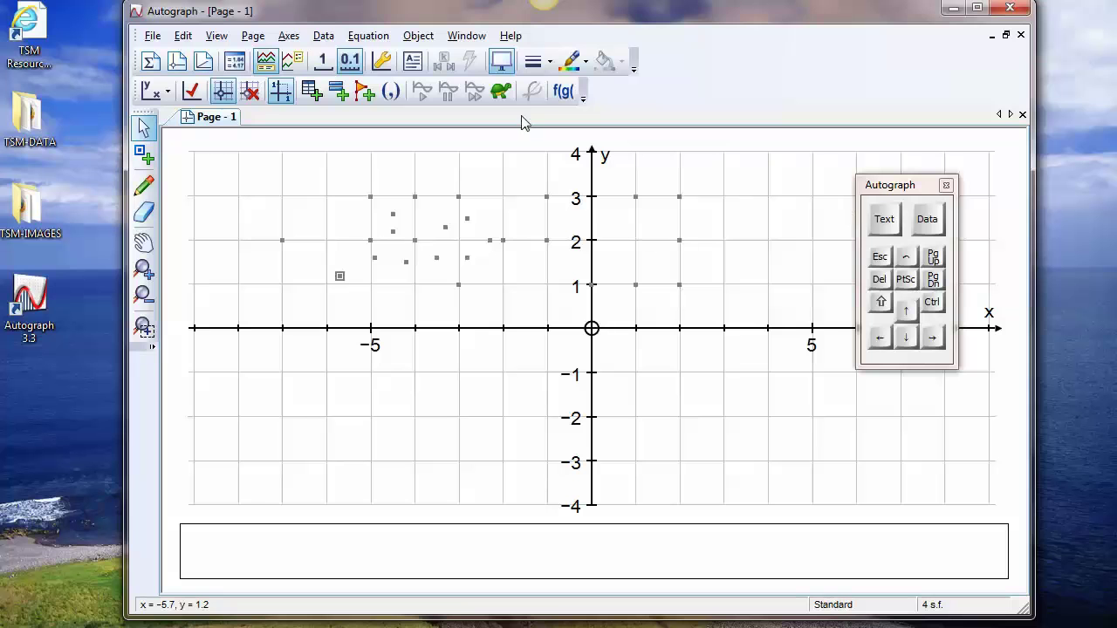
Add points (1, 3) and (2, 3) to the selection, view the object commands offered, and clear the selection
left_click(505, 70)
left_click(635, 199)
left_click(679, 198)
right_click(742, 167)
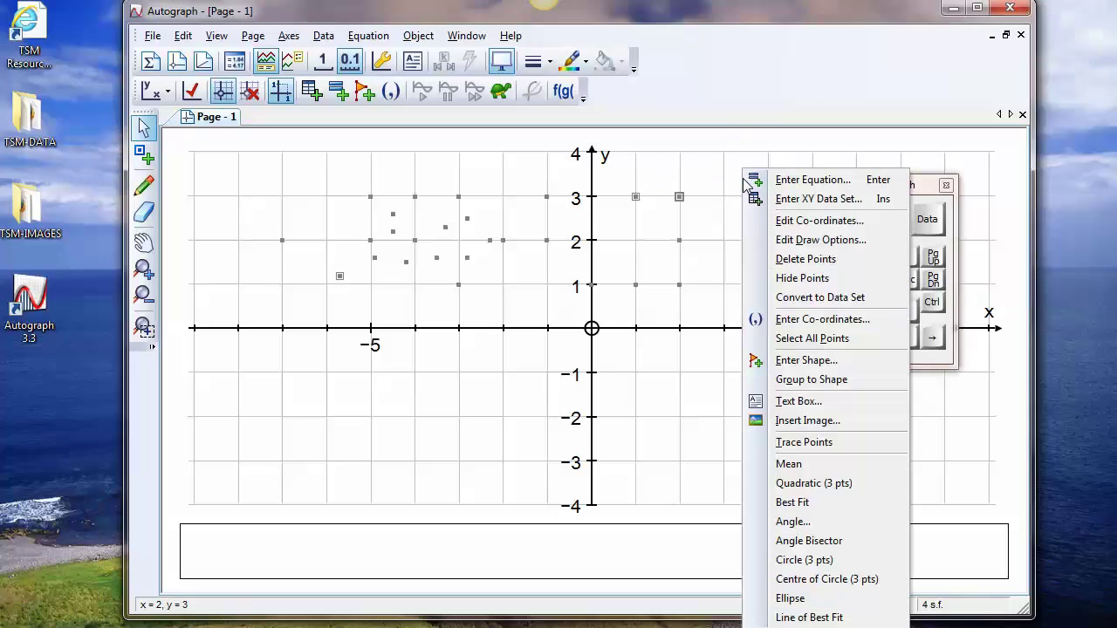
left_click(417, 37)
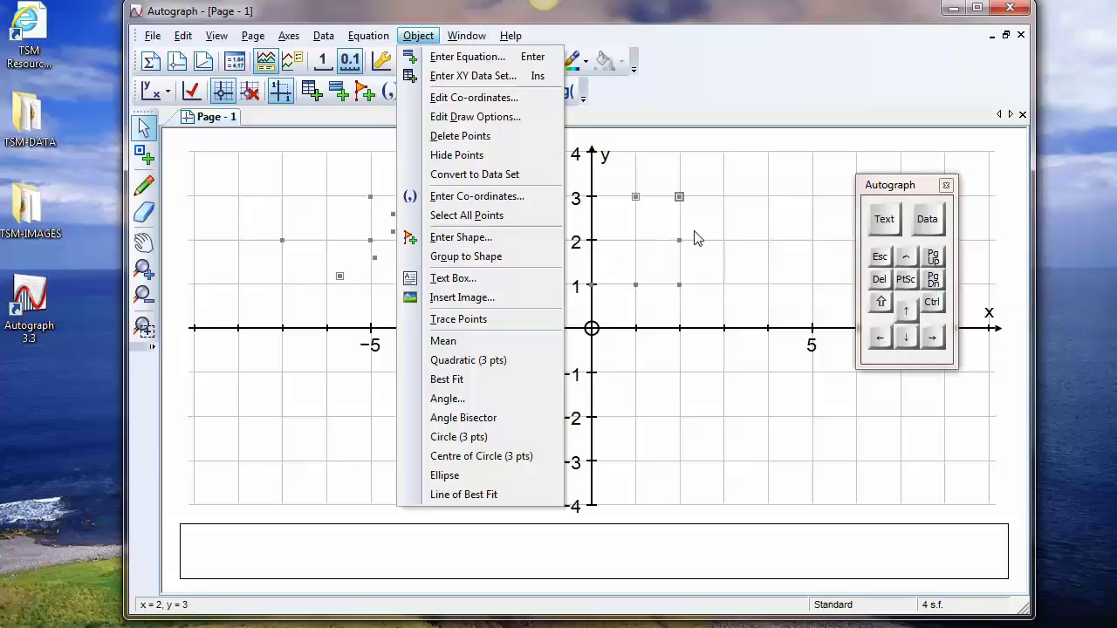
left_click(718, 223)
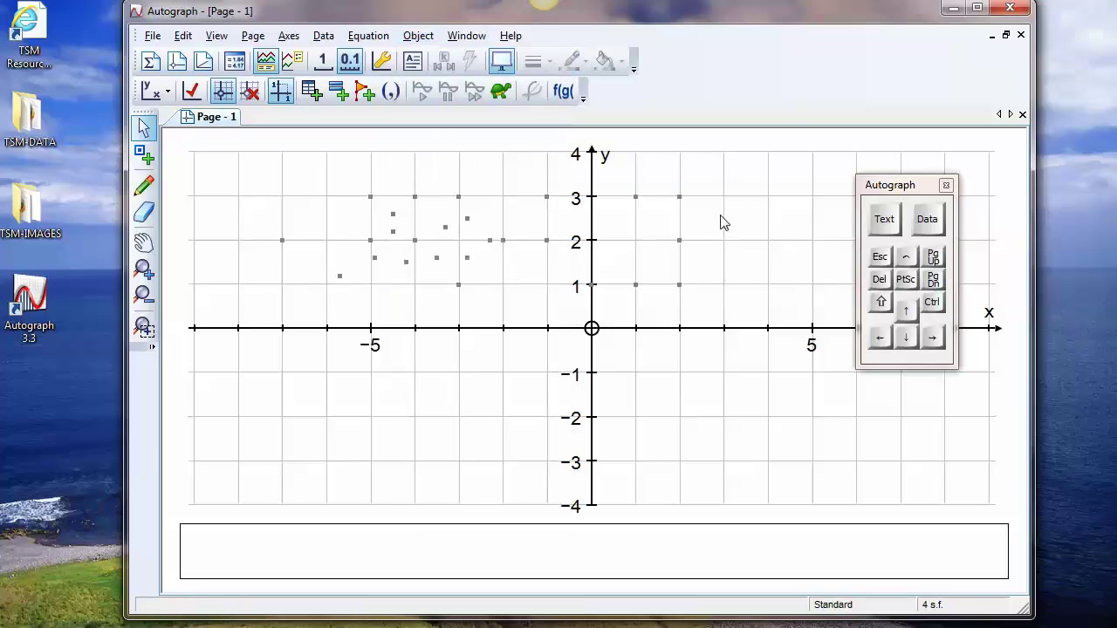
Construct the perpendicular bisector of points (1, 3) and (2, 3), and move the second point to (0, 2.5)
left_click(635, 198)
left_click(679, 196, "shift")
right_click(715, 185)
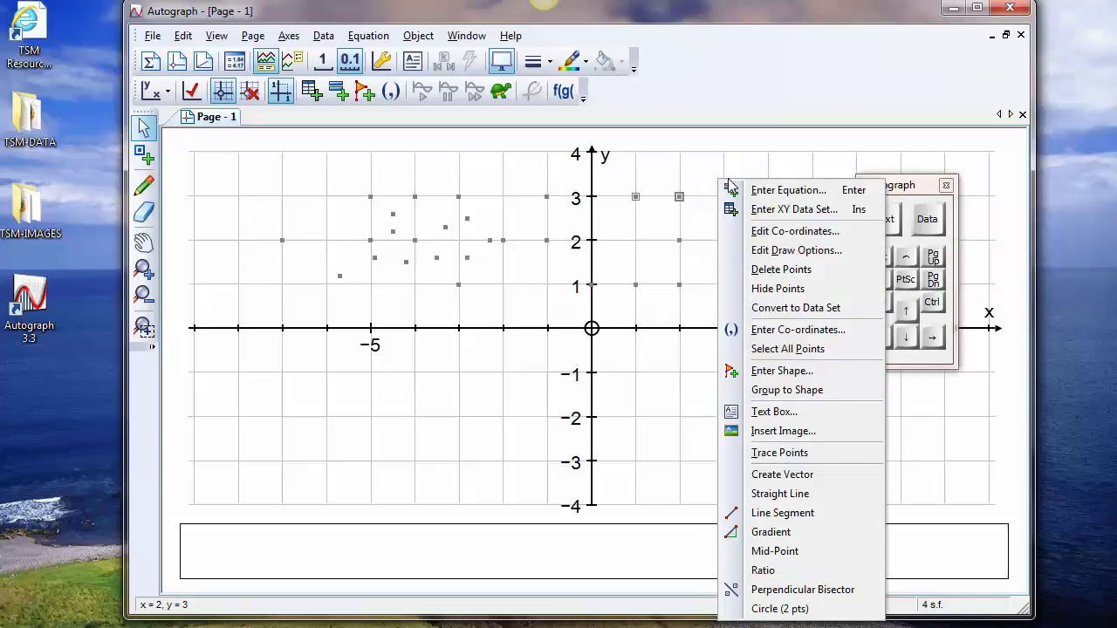
left_click(780, 590)
left_click_drag(682, 199, 591, 218)
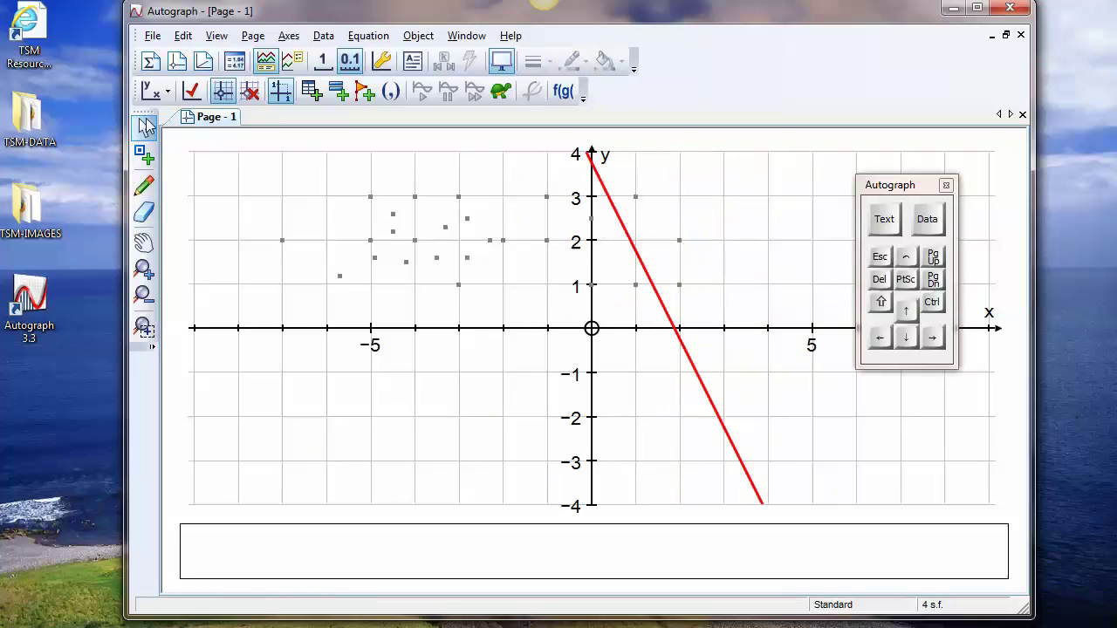
Scribble a circle around the point at (-7, 2) with a squiggle beside it, and shift the graph slightly
left_click(145, 188)
mouse_move(292, 232)
left_mouse_down()
mouse_move(281, 235)
mouse_move(342, 229)
left_mouse_up()
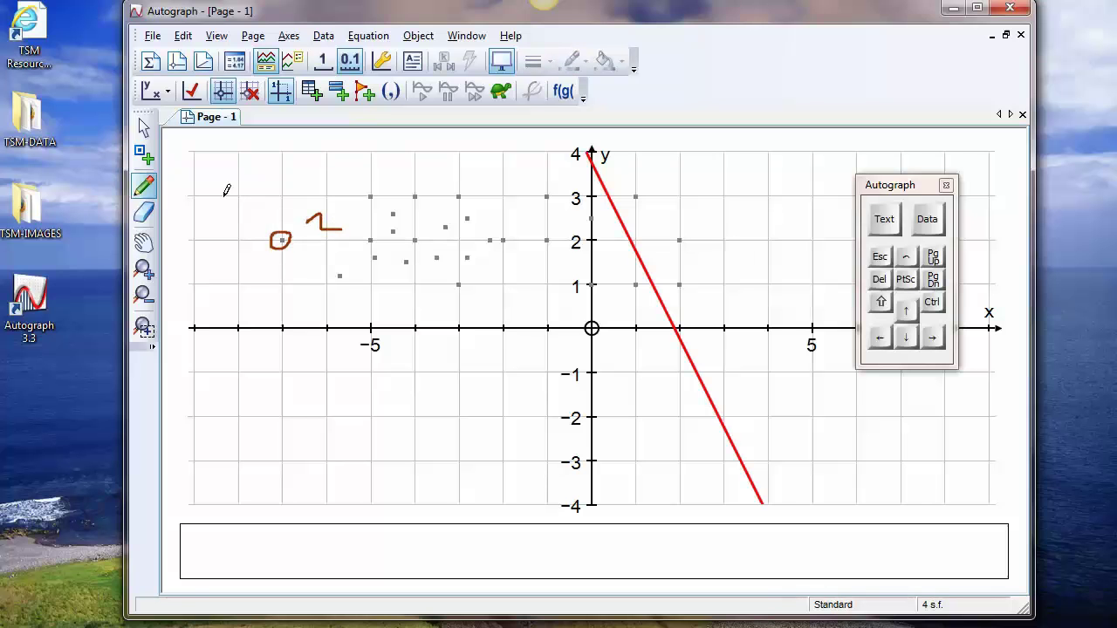
left_click(145, 243)
left_click_drag(250, 269, 276, 282)
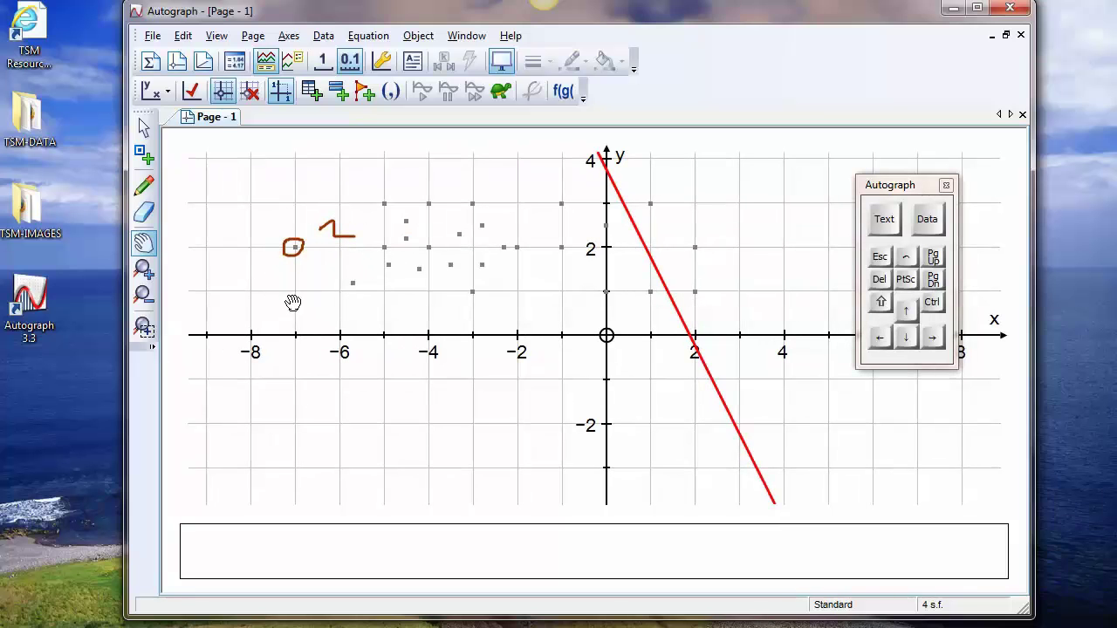
Erase the scribbled circle and the squiggle beside it
left_click(144, 211)
left_click(293, 247)
left_click(337, 230)
Shift the axes and zoom in repeatedly on the area left of the y-axis
left_click(145, 244)
left_click_drag(274, 259, 245, 280)
left_click(144, 270)
left_click(404, 287)
left_click(528, 286)
left_click(596, 294)
left_click(606, 302)
left_click(606, 322)
Zoom back out until all points and the bisector line are in view
left_click(144, 296)
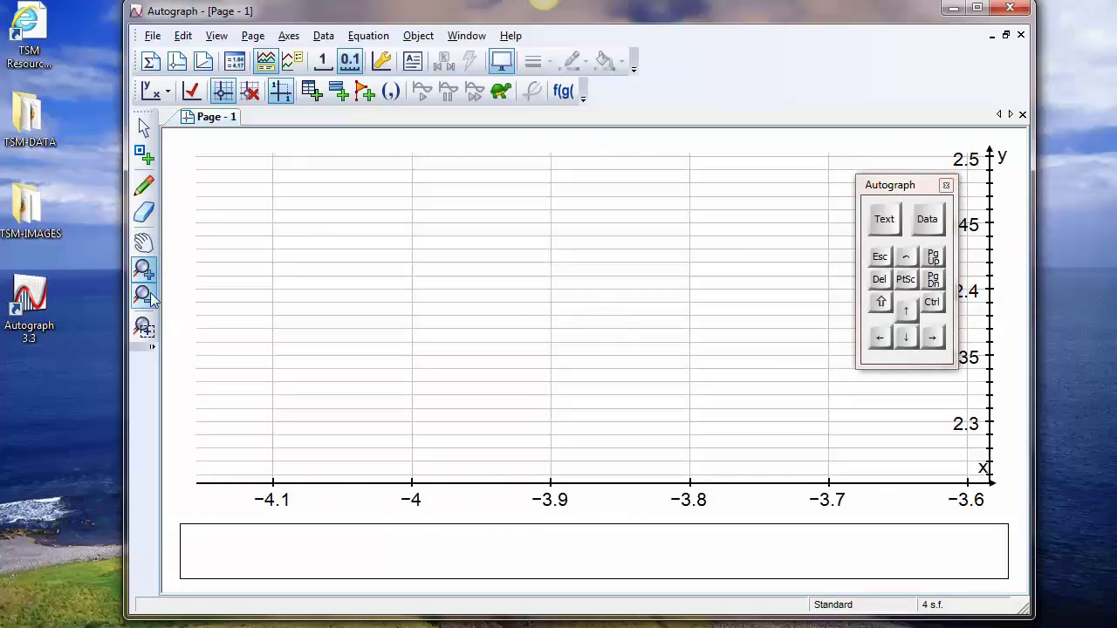
left_click(616, 323)
left_click(628, 326)
left_click(631, 324)
left_click(651, 324)
Zoom into a rectangle around the cluster of points between about x = -5 and x = -1
left_click(144, 330)
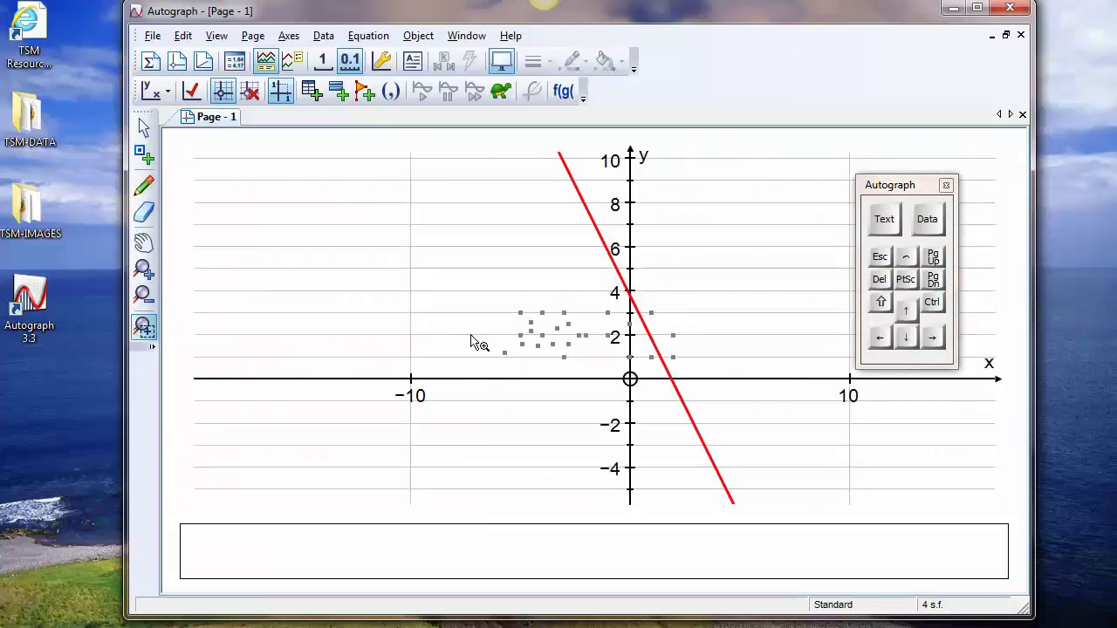
left_click_drag(518, 314, 604, 377)
left_click(144, 128)
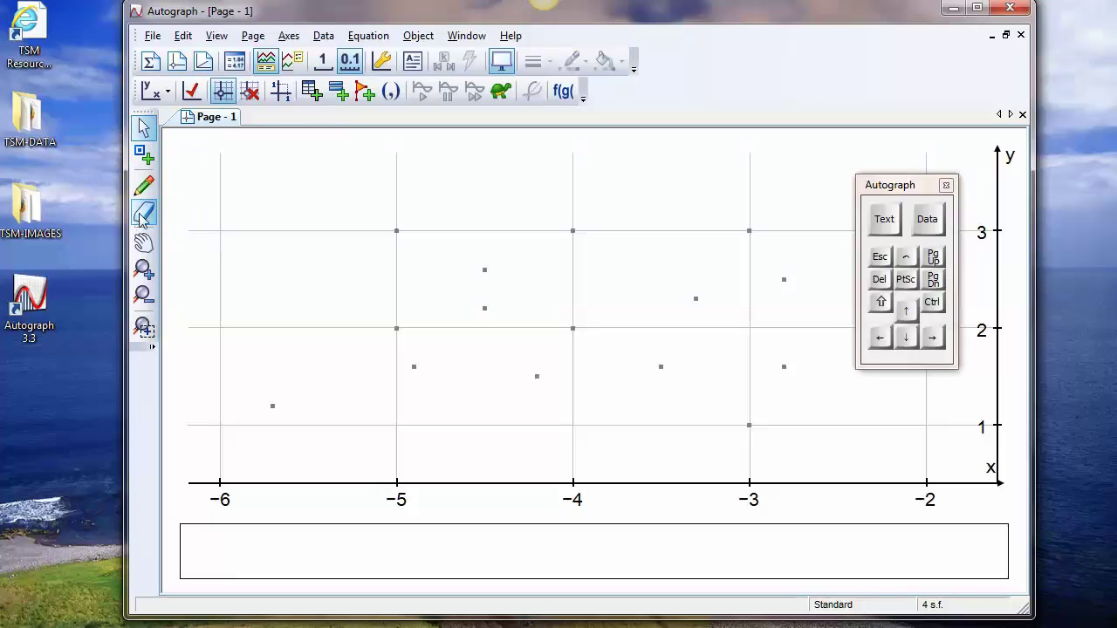
Scribble a small loop at about (-5.7, 2.8) and leave scribble mode
left_click(144, 186)
left_click_drag(275, 236, 275, 257)
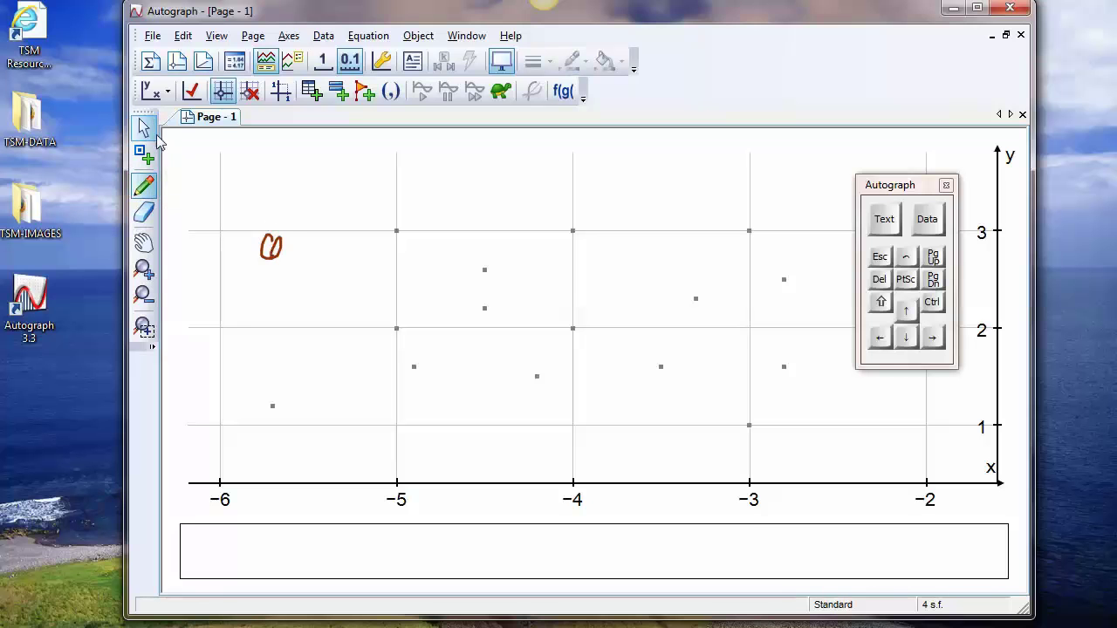
left_click(886, 258)
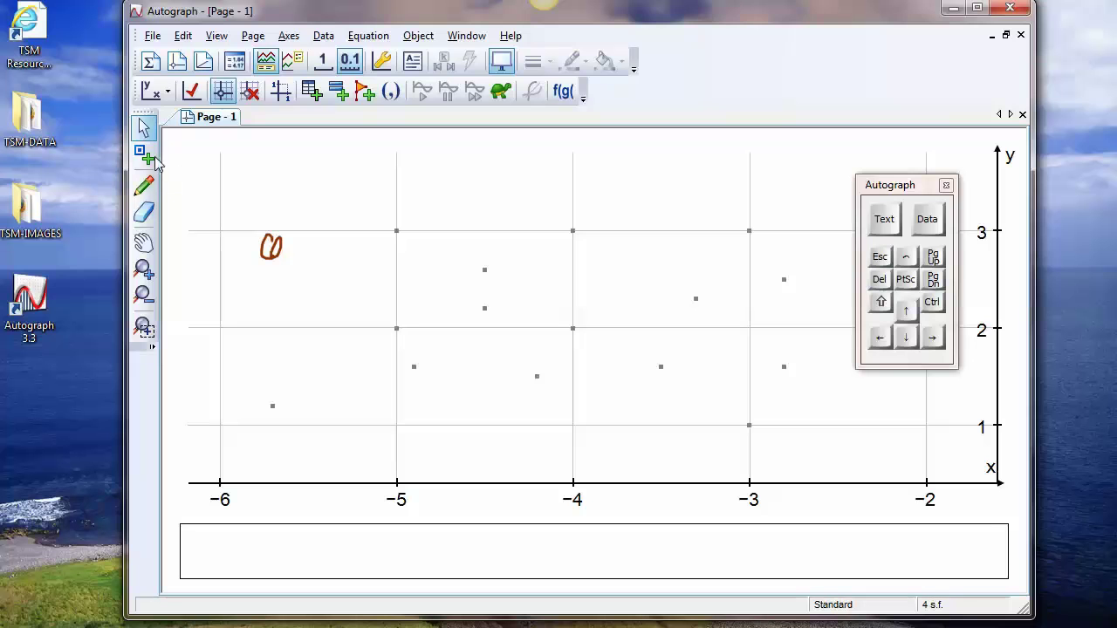
Add a new 1D statistics page and a new 2D graph page
left_click(150, 63)
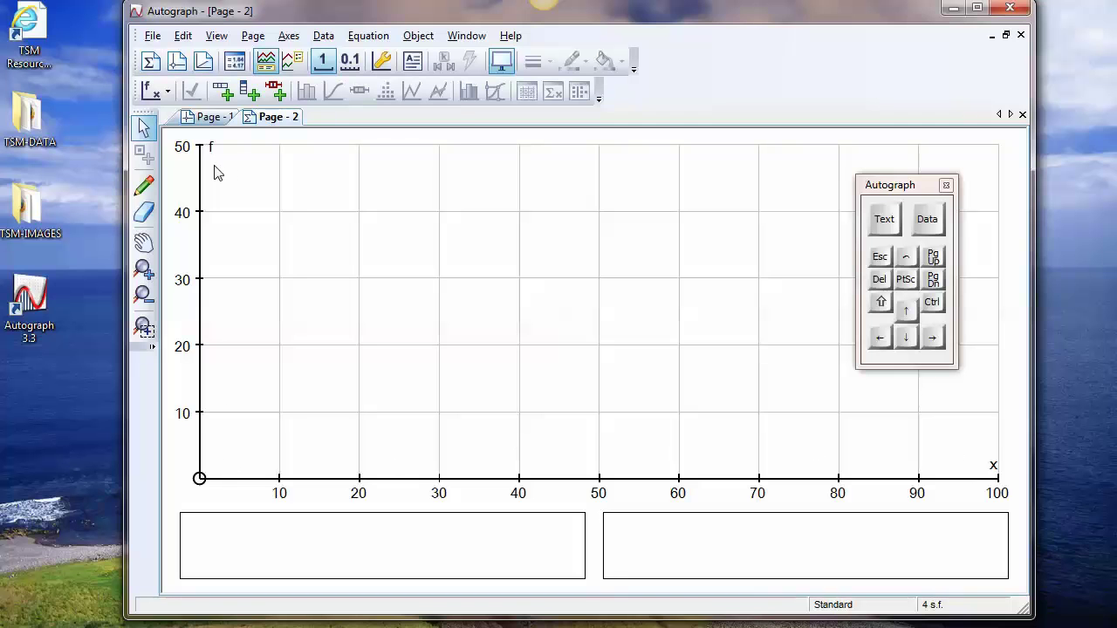
left_click(174, 66)
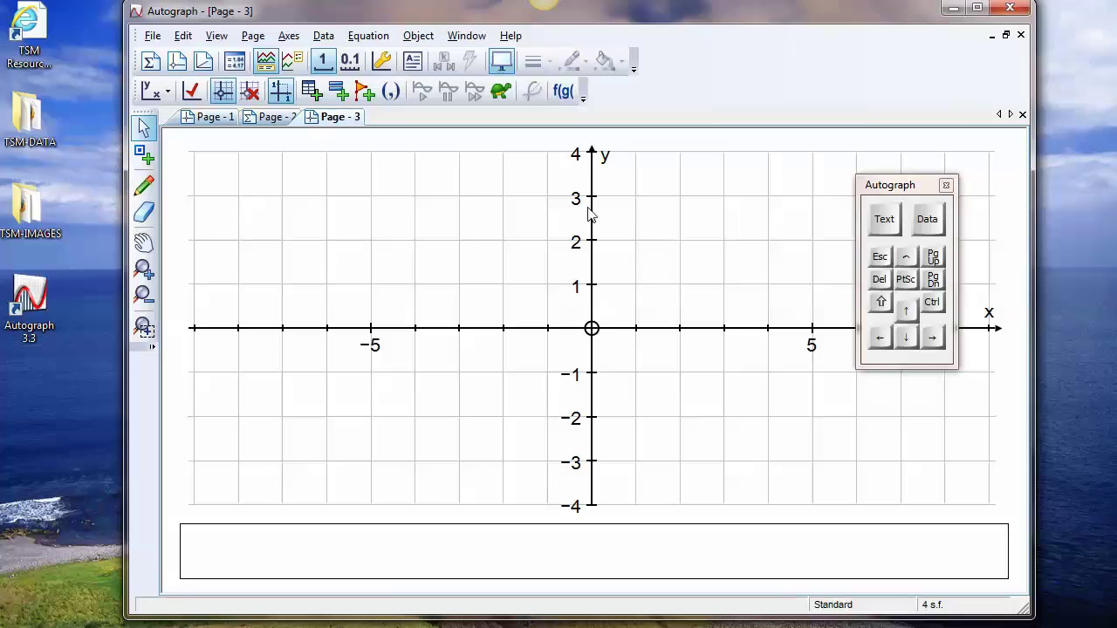
Add a new 3D graph page and rotate its axes box
left_click(203, 62)
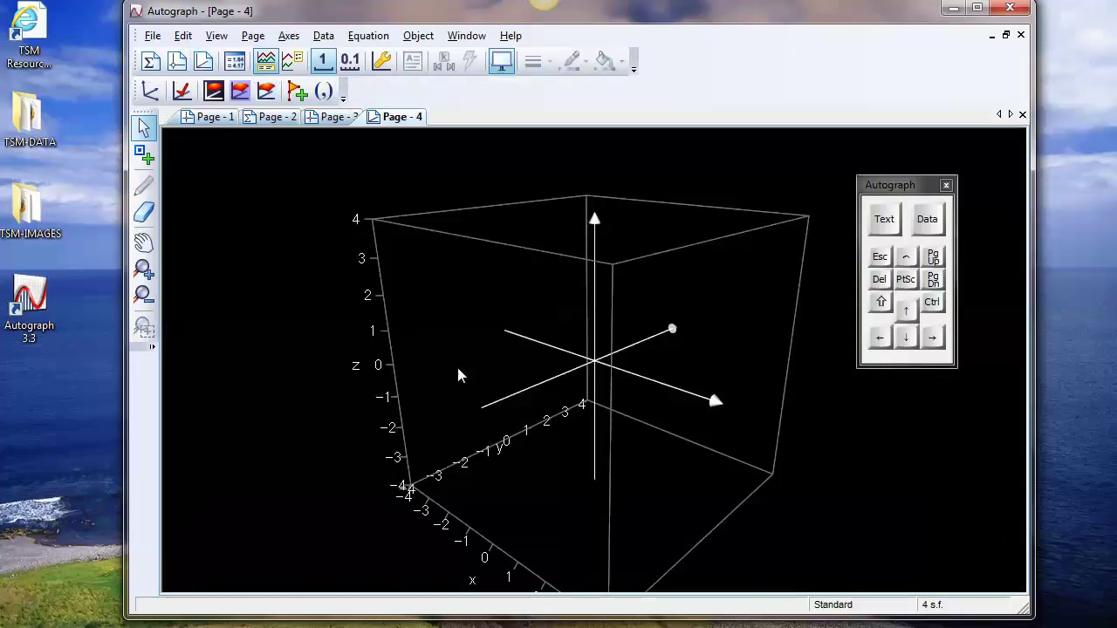
left_click_drag(456, 368, 425, 386)
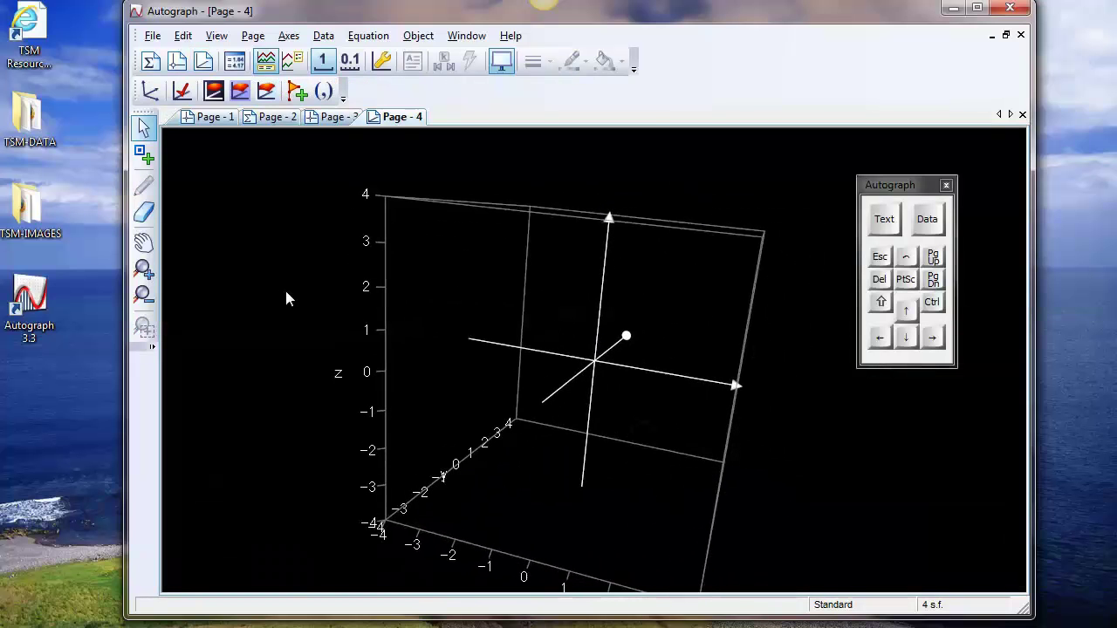
On a new 2D graph page, plot points (-3, 1), (-3, 2), (-4, 2), (-4, 3), (-1, 3) and (-1, 1)
left_click(176, 61)
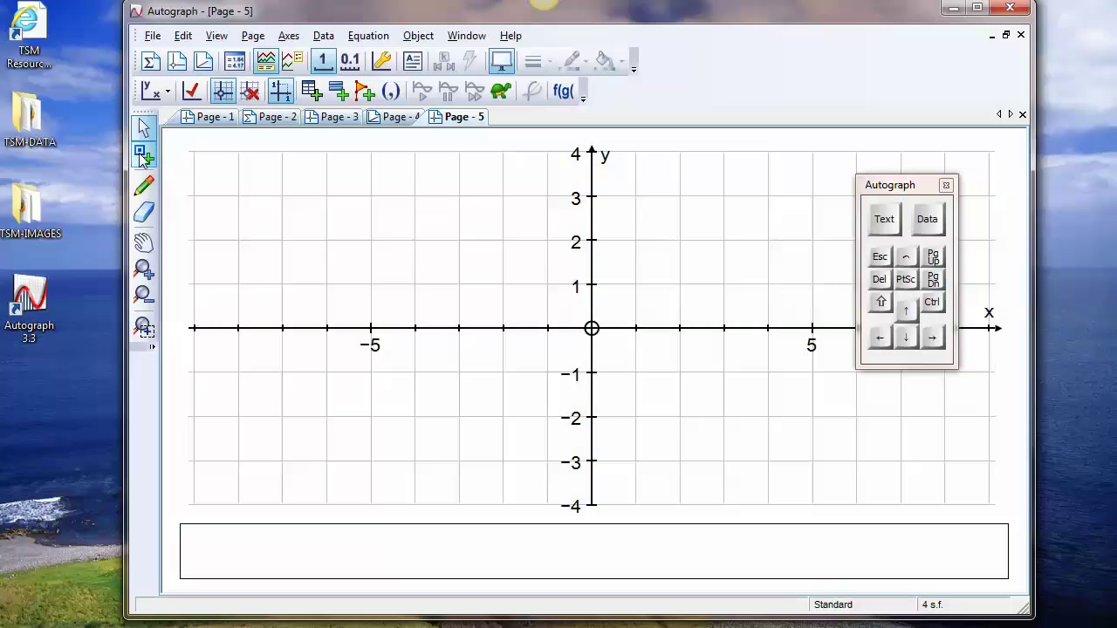
left_click(144, 157)
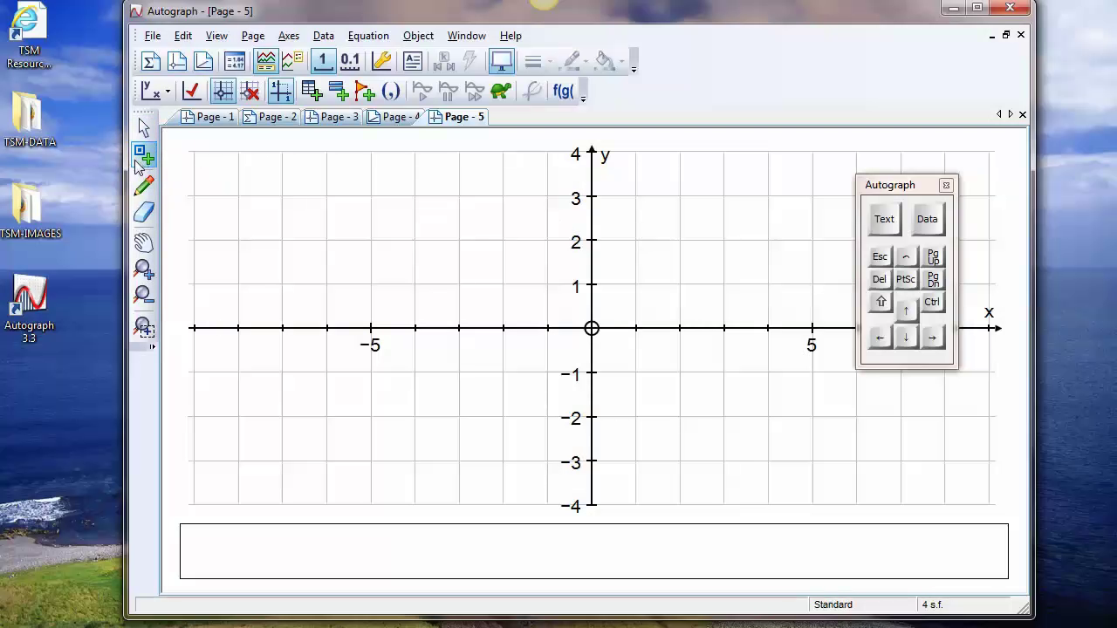
left_click(460, 288)
left_click(459, 240)
left_click(415, 240)
left_click(416, 198)
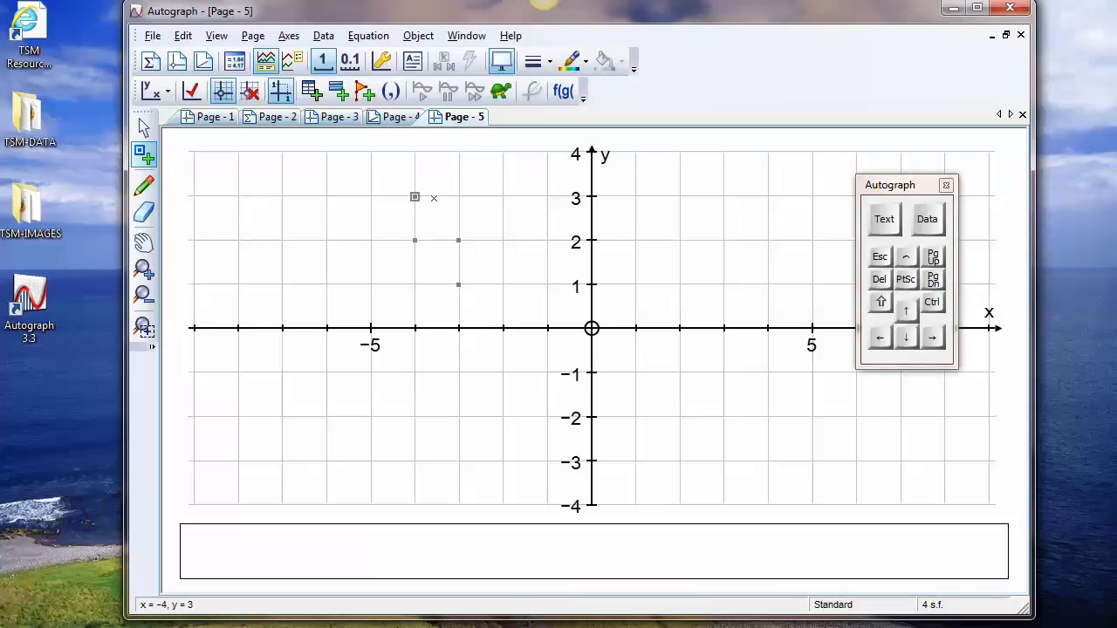
left_click(546, 197)
left_click(547, 285)
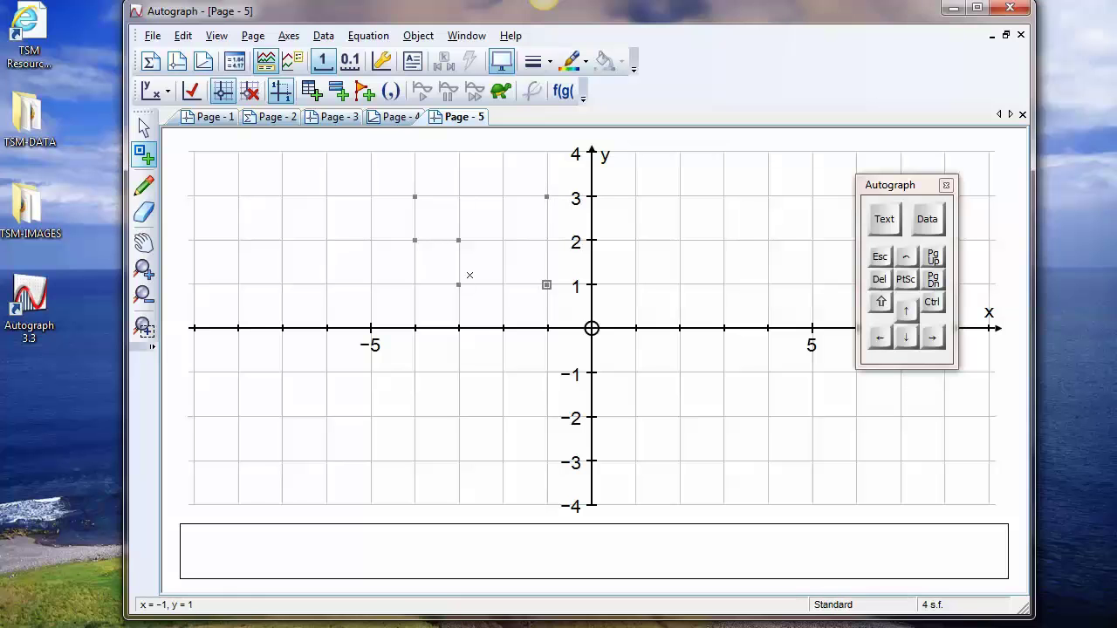
Select all six points and group them into a filled shape
left_click(144, 128)
left_click_drag(381, 175, 571, 307)
right_click(647, 173)
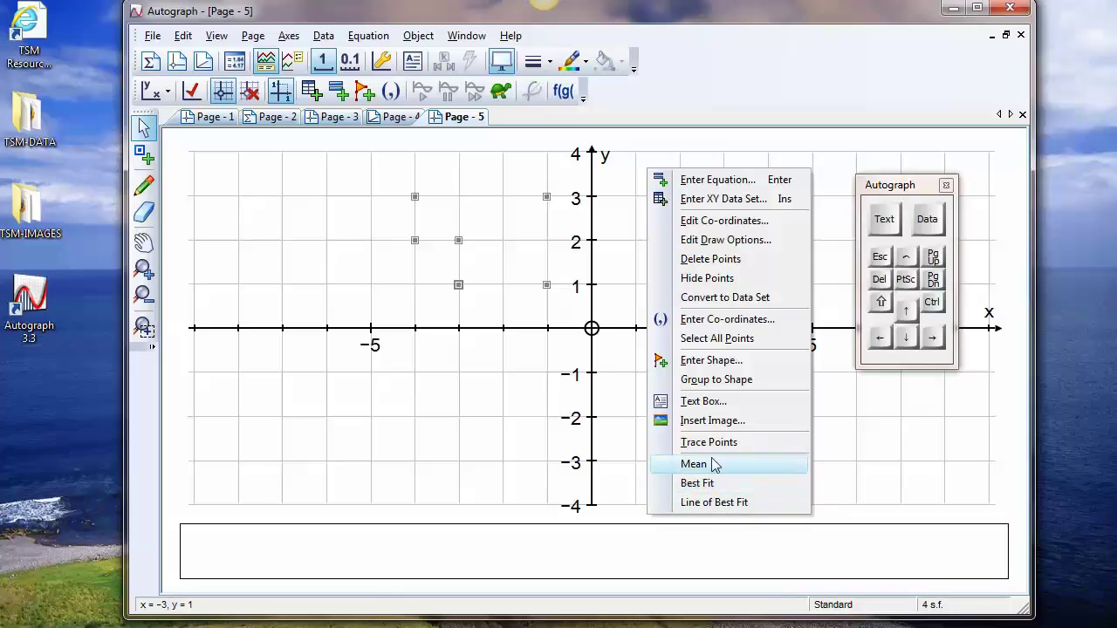
left_click(714, 380)
Move and reshape the filled shape on the grid, and return it to its original corner points
left_click_drag(512, 250, 506, 284)
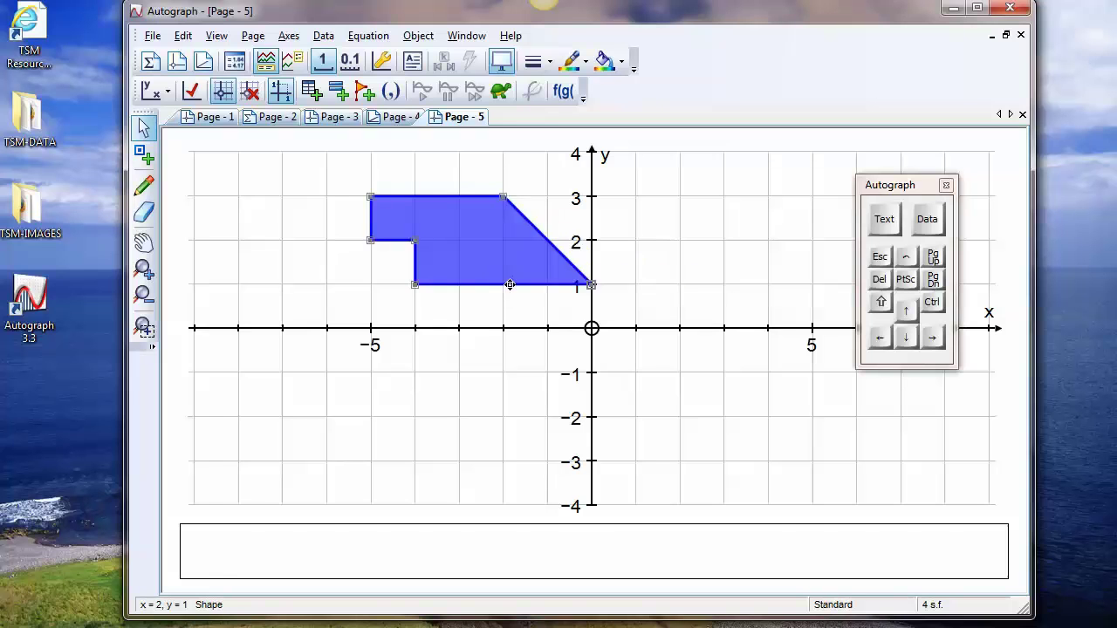
left_click_drag(454, 232, 500, 253)
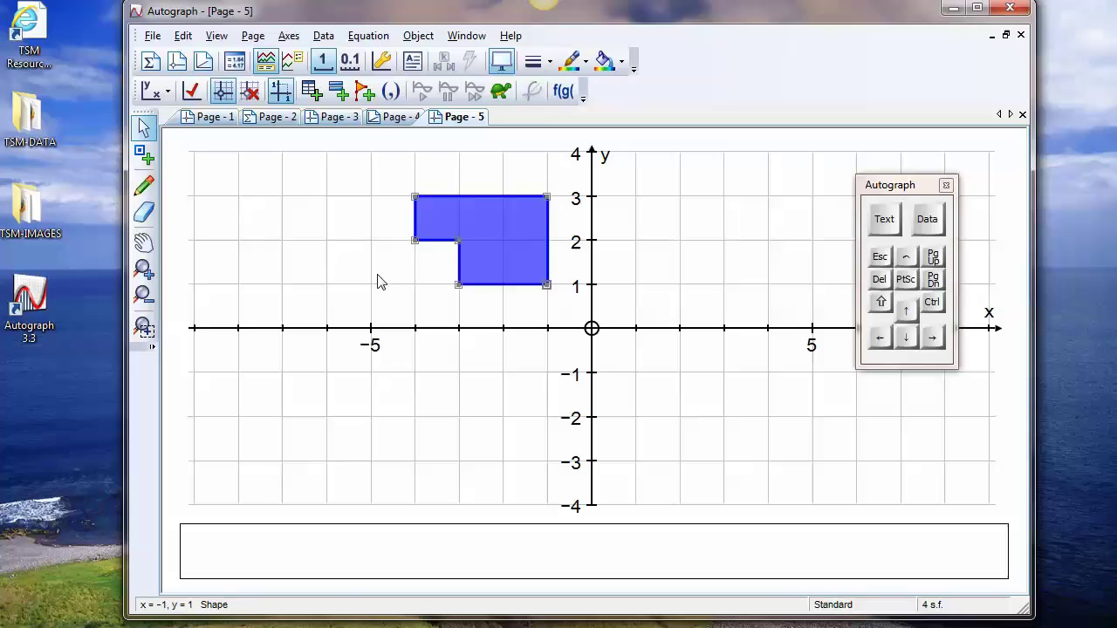
Sketch freehand the expected mirror image of the blue shape across the y-axis
right_click(652, 186)
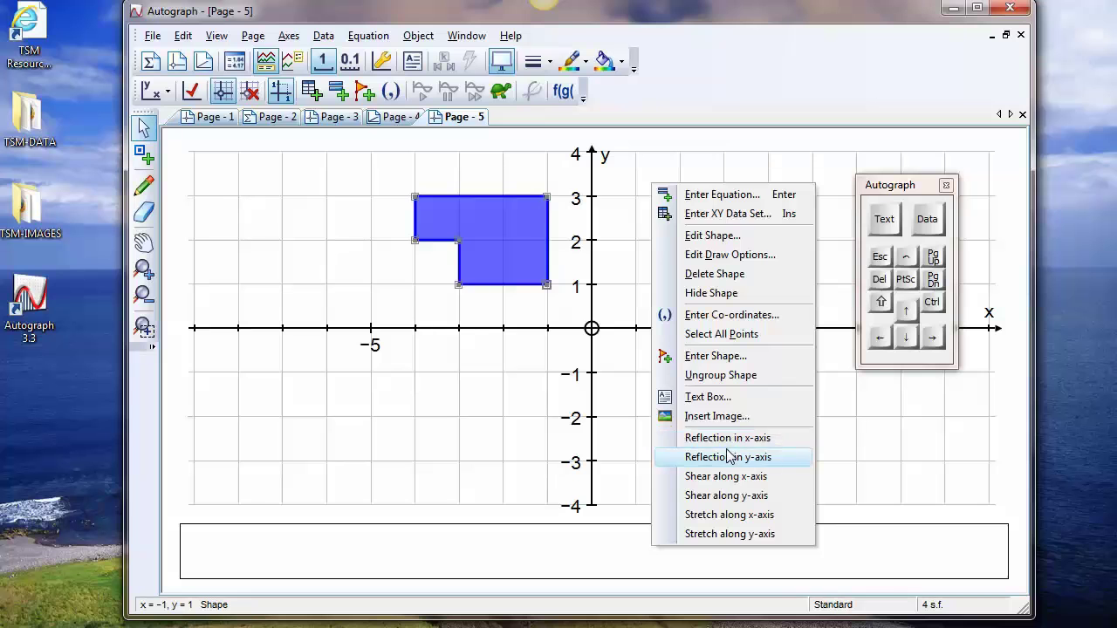
left_click(146, 188)
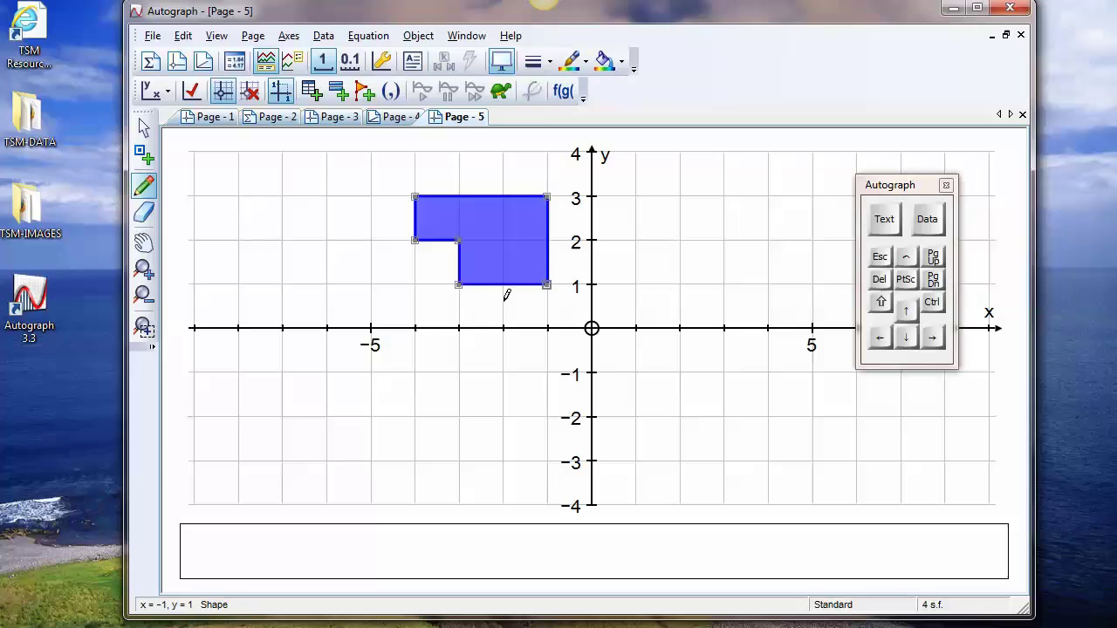
left_click_drag(637, 197, 639, 293)
mouse_move(640, 199)
left_mouse_down()
mouse_move(775, 200)
mouse_move(766, 238)
mouse_move(716, 241)
mouse_move(714, 277)
mouse_move(632, 279)
left_mouse_up()
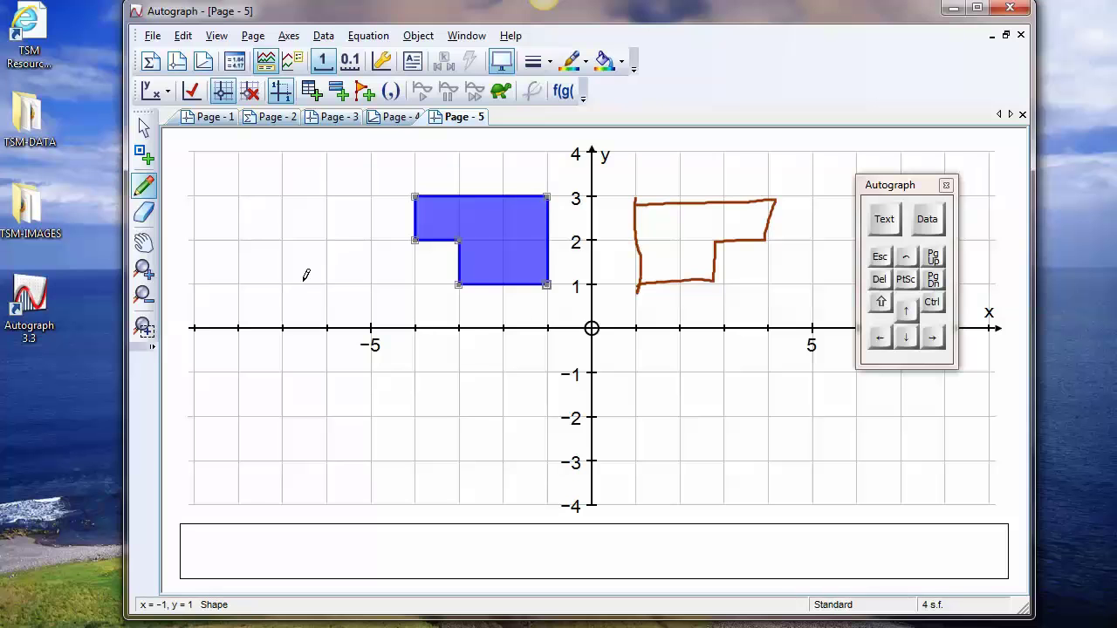
Reflect the blue shape in the x-axis
left_click(146, 128)
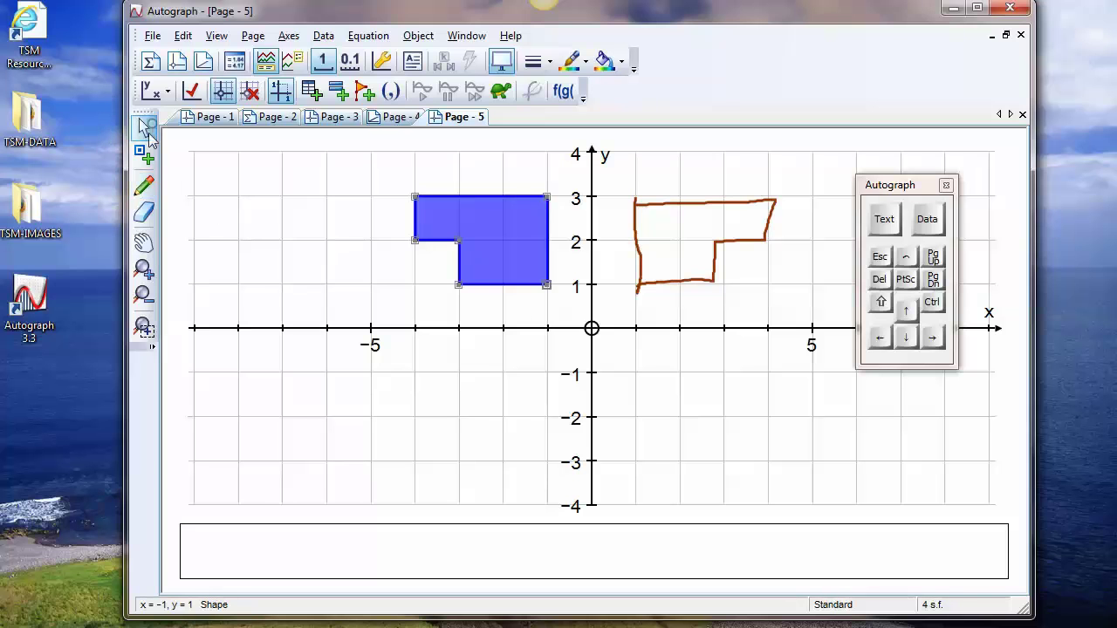
right_click(512, 247)
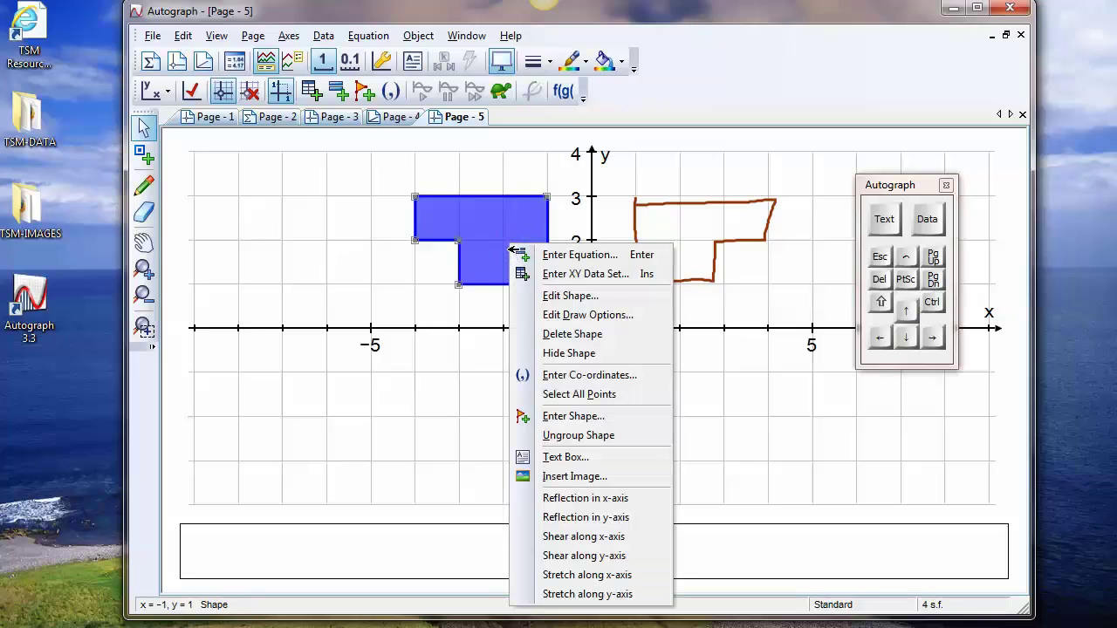
left_click(574, 503)
mouse_move(504, 249)
left_mouse_down()
mouse_move(469, 282)
mouse_move(509, 434)
mouse_move(621, 370)
mouse_move(495, 239)
mouse_move(408, 240)
mouse_move(582, 413)
mouse_move(521, 246)
left_mouse_up()
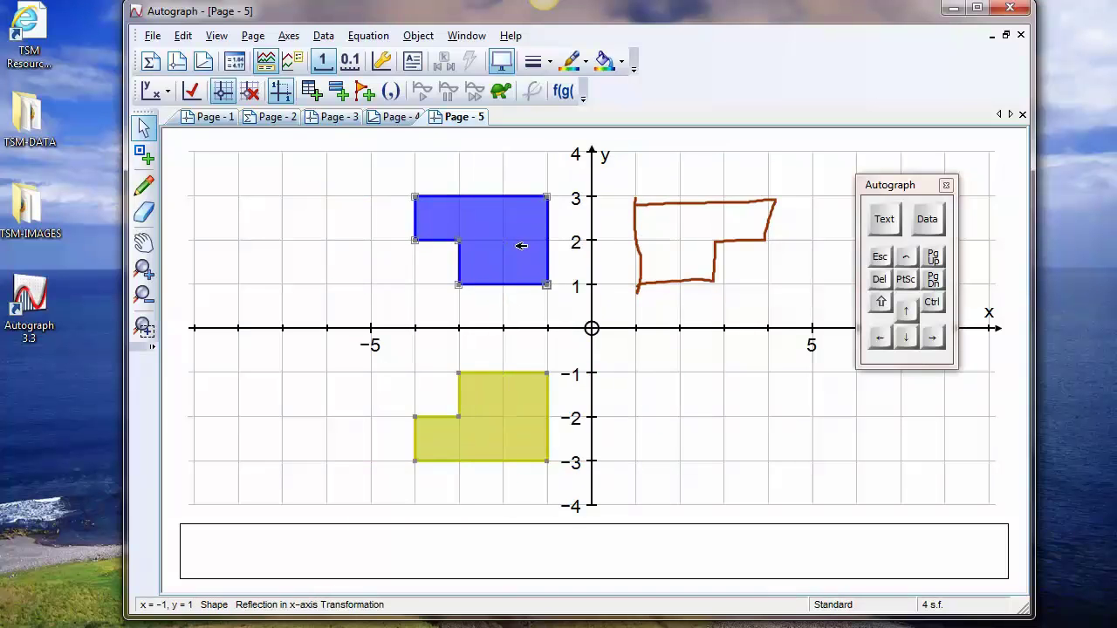
Erase the freehand outline beside the y-axis and return to selection mode
left_click(144, 212)
mouse_move(652, 281)
left_mouse_down()
mouse_move(707, 262)
mouse_move(643, 241)
mouse_move(512, 239)
left_mouse_up()
left_click(144, 128)
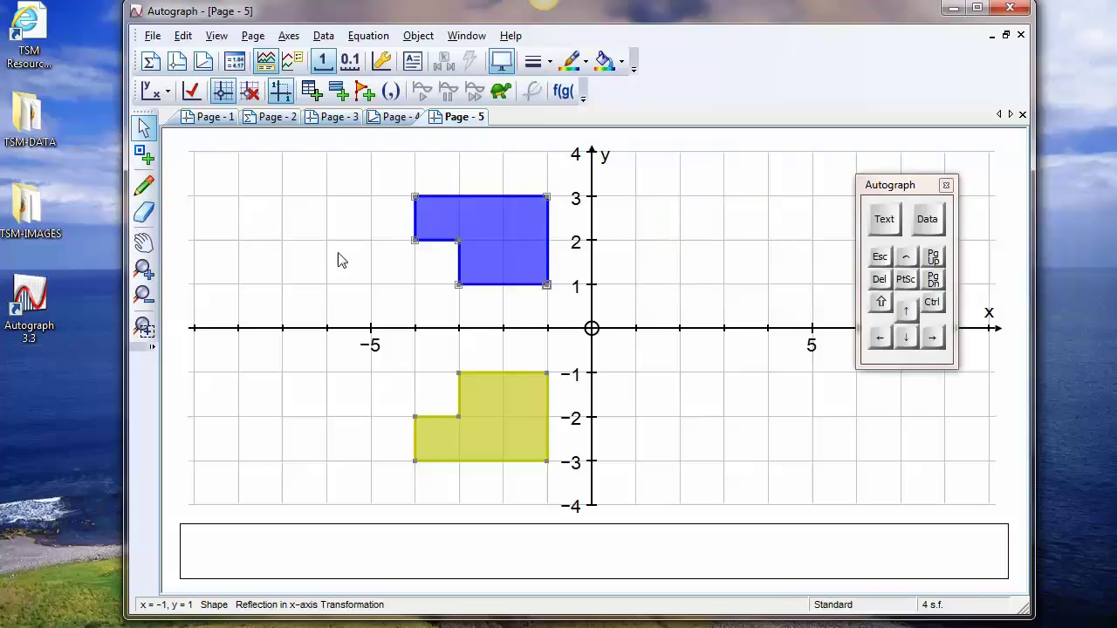
Plot a point at (1, -1) and construct a vertical line through it
left_click(144, 156)
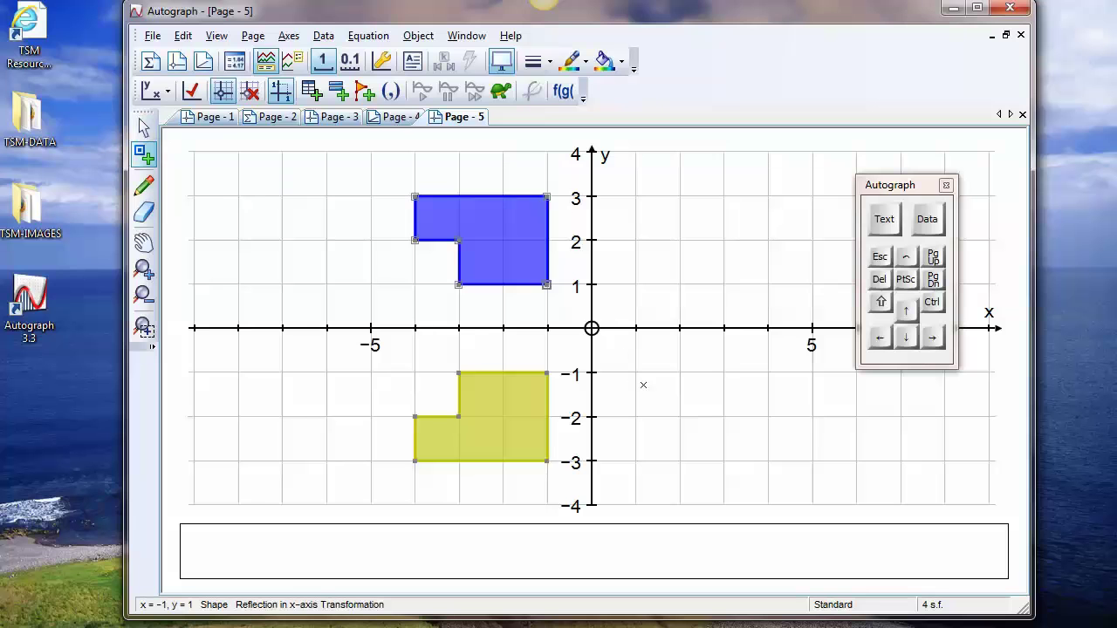
left_click(635, 373)
right_click(686, 219)
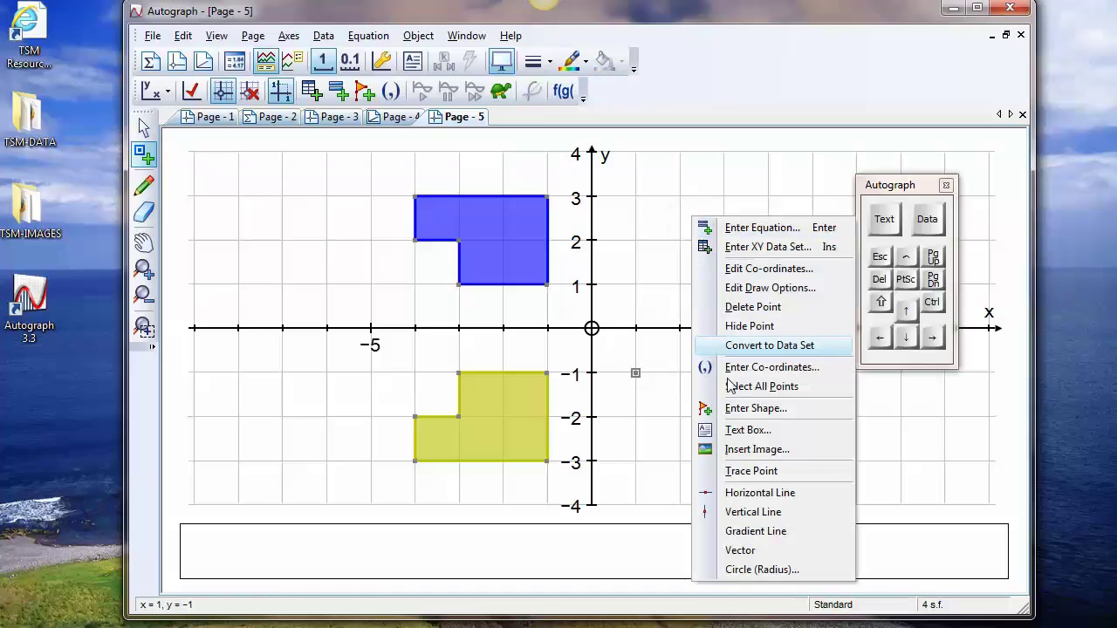
left_click(752, 512)
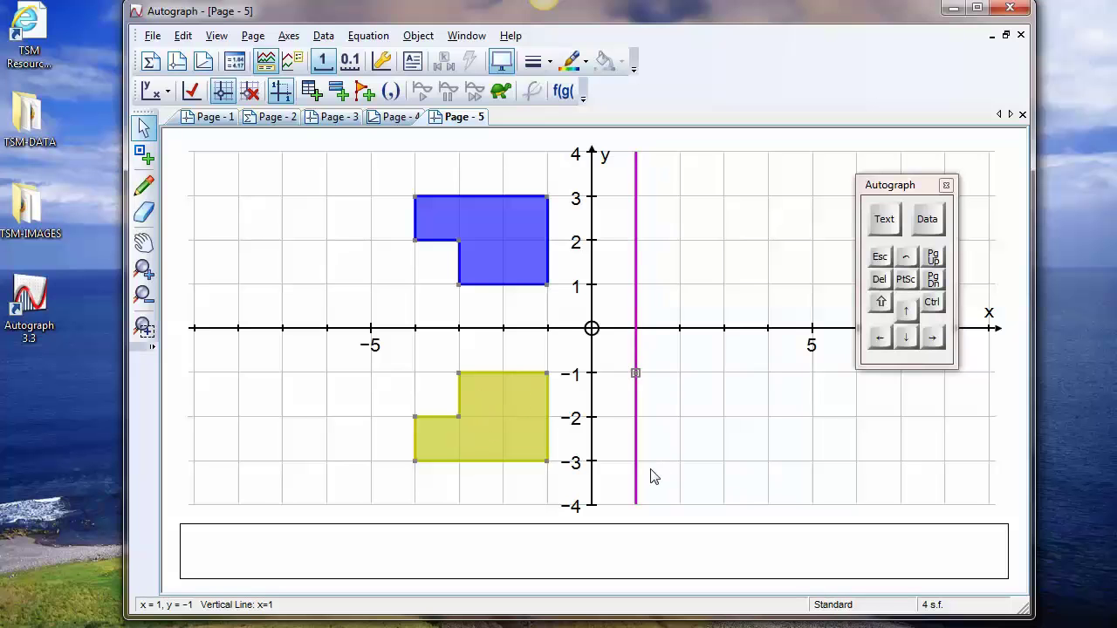
left_click(638, 285)
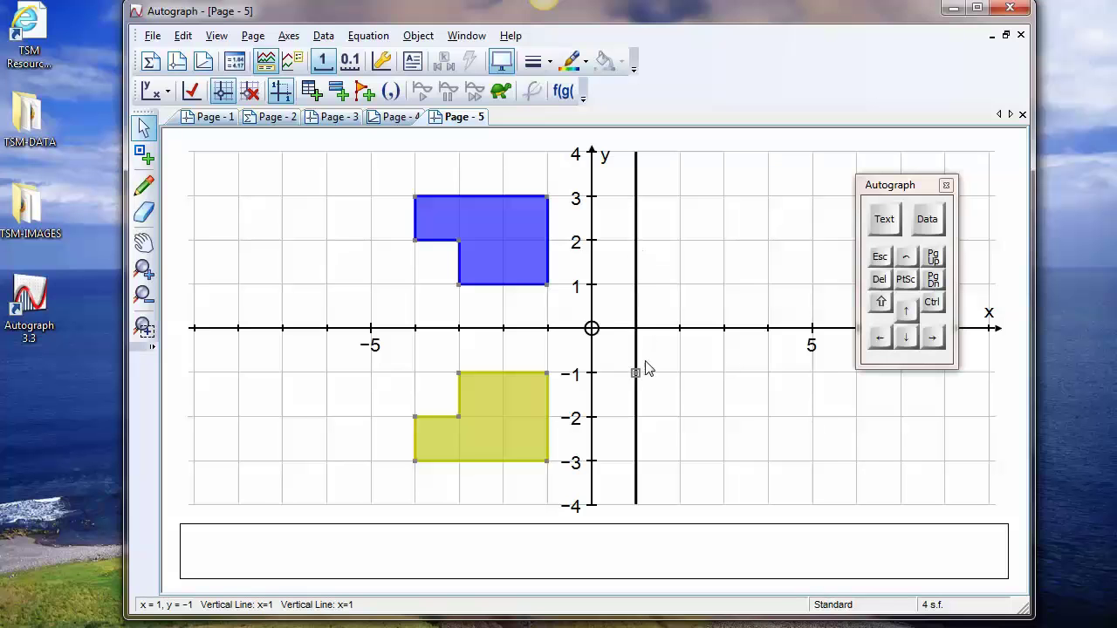
mouse_move(637, 374)
left_mouse_down()
mouse_move(693, 364)
mouse_move(768, 273)
mouse_move(658, 279)
mouse_move(631, 365)
left_mouse_up()
left_click(662, 367)
Reflect the yellow shape in the vertical line x = 1
left_click(506, 419)
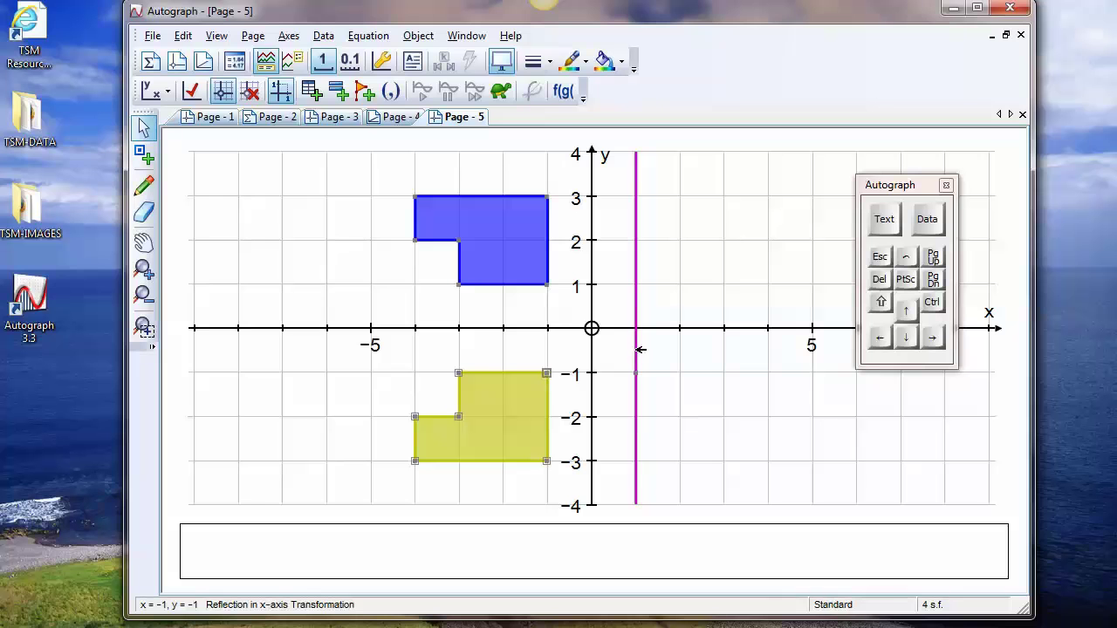
left_click(640, 349, "shift")
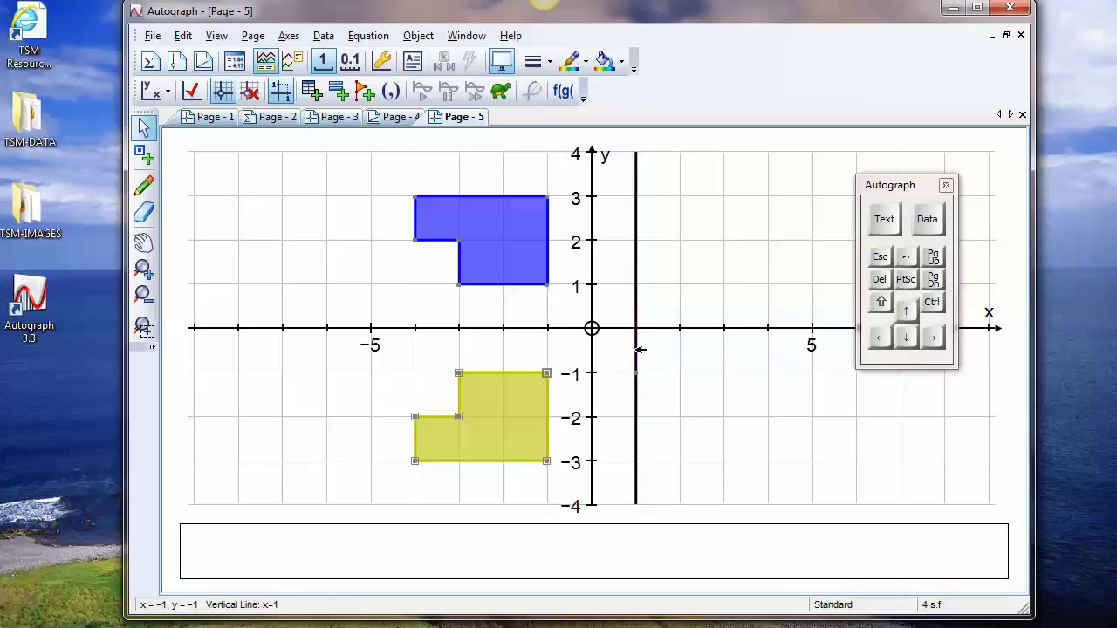
right_click(696, 227)
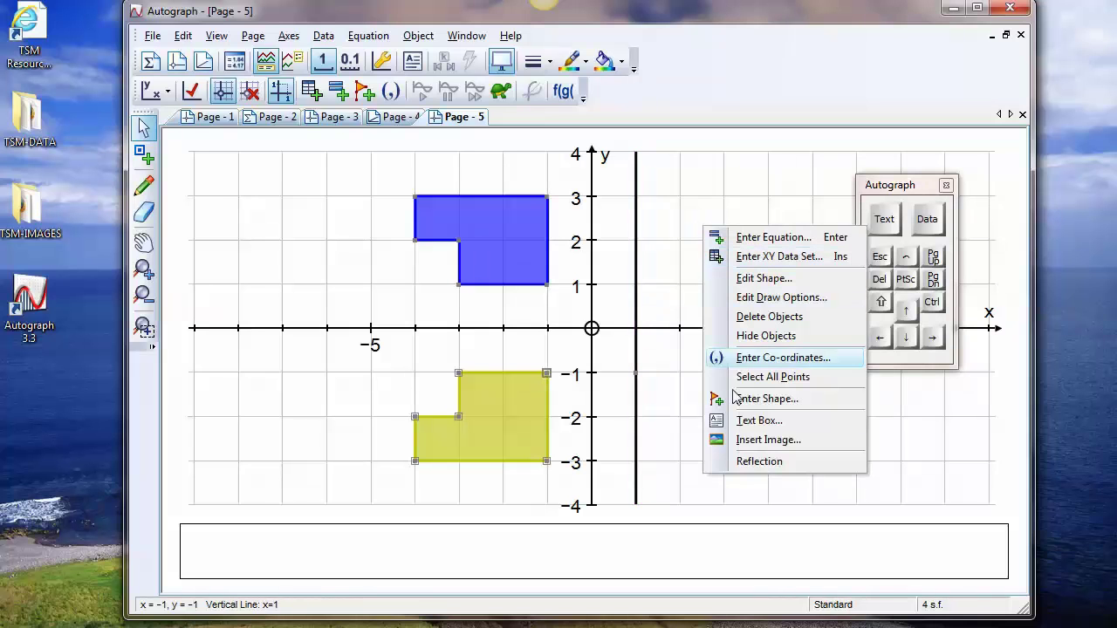
left_click(742, 463)
left_click(678, 339)
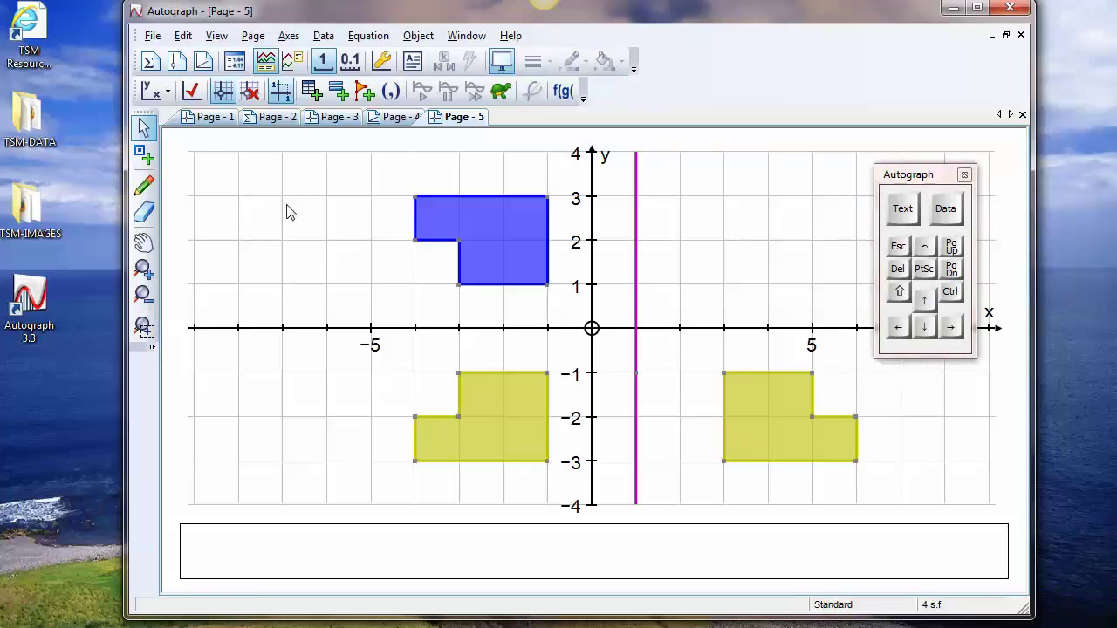
Scribble a circle and rightward arrow at (1, -1), a question mark on the newest reflection, and distance lines beside the mirror line
left_click(144, 188)
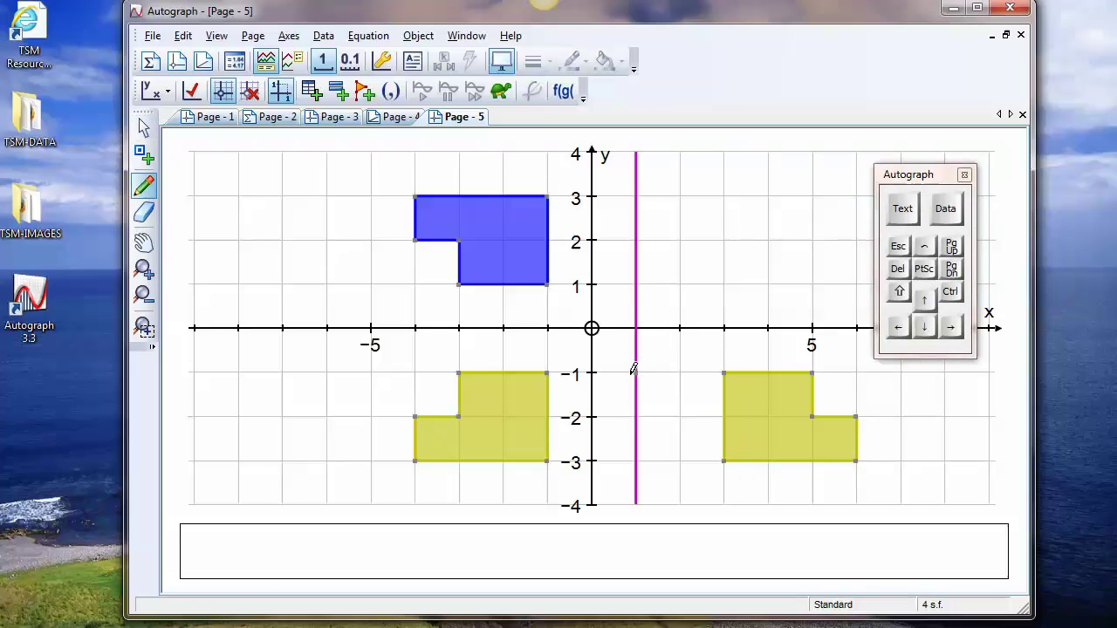
mouse_move(638, 367)
left_mouse_down()
mouse_move(686, 374)
mouse_move(674, 381)
left_mouse_up()
mouse_move(749, 399)
left_mouse_down()
mouse_move(760, 396)
mouse_move(756, 413)
left_mouse_up()
left_click(754, 430)
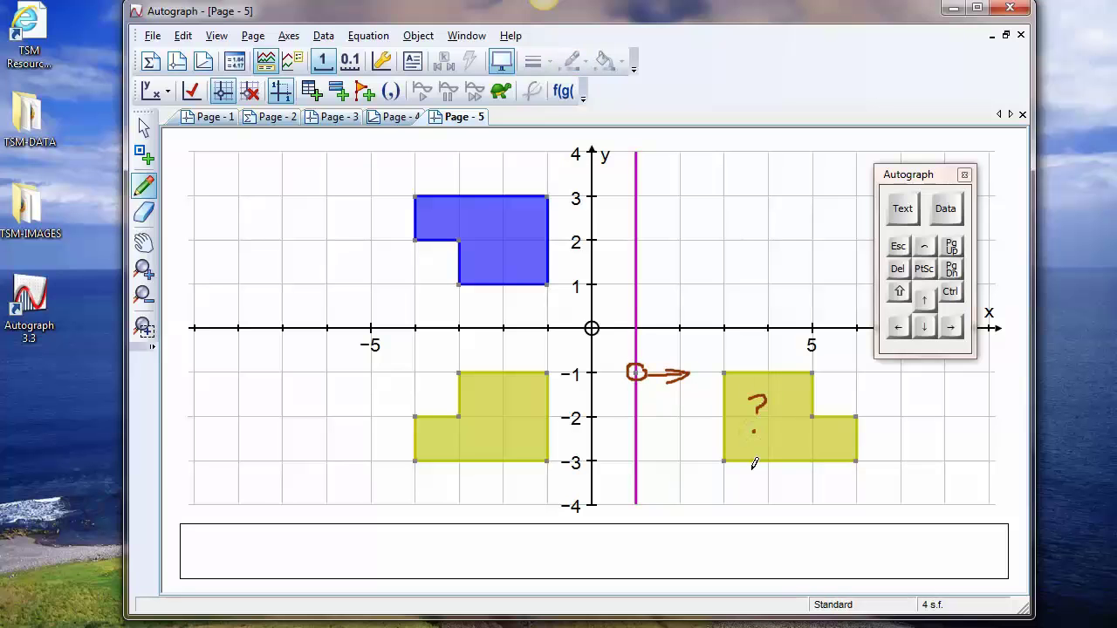
left_click_drag(559, 453, 715, 453)
mouse_move(564, 486)
left_mouse_down()
mouse_move(678, 488)
mouse_move(682, 501)
mouse_move(800, 478)
left_mouse_up()
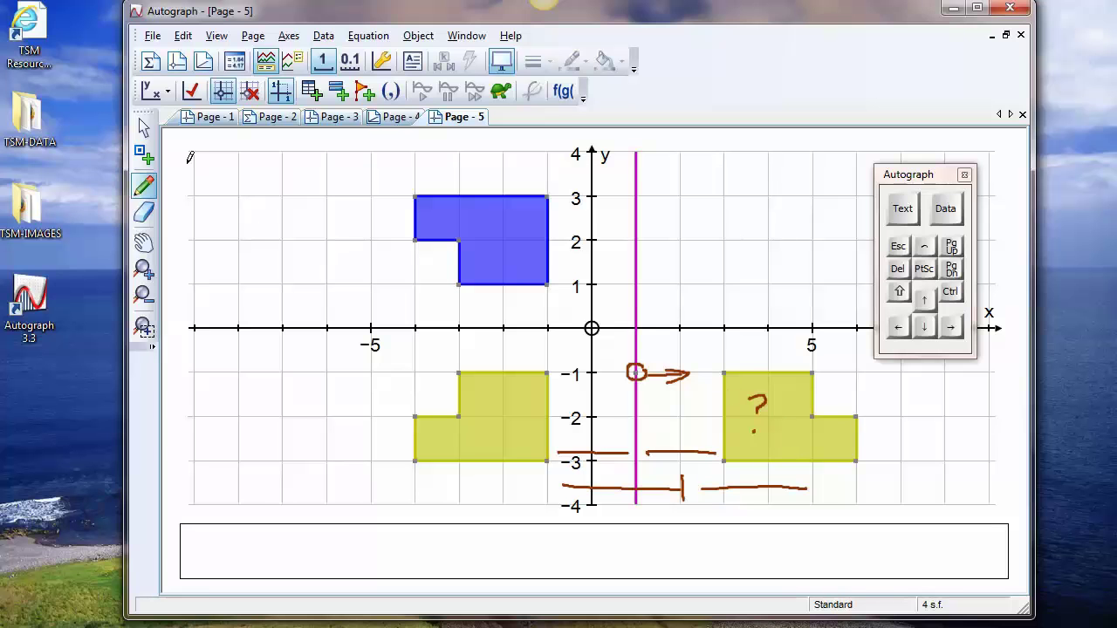
Select the point on the mirror line, reposition the on-screen keyboard, and nudge the point up and down in steps of 1
left_click(144, 128)
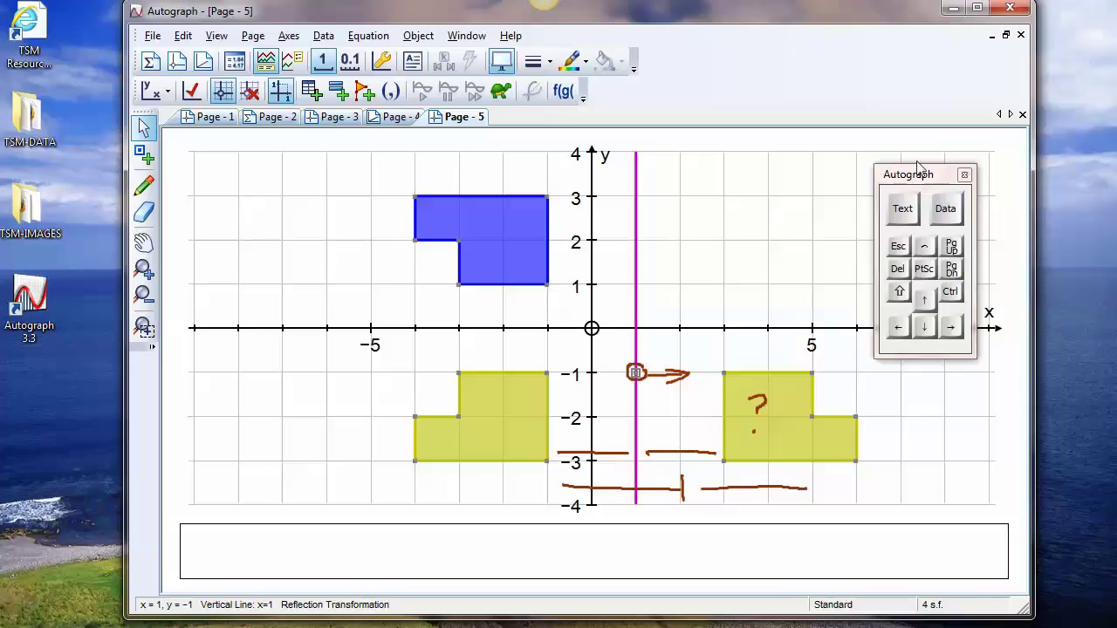
left_click_drag(914, 169, 879, 84)
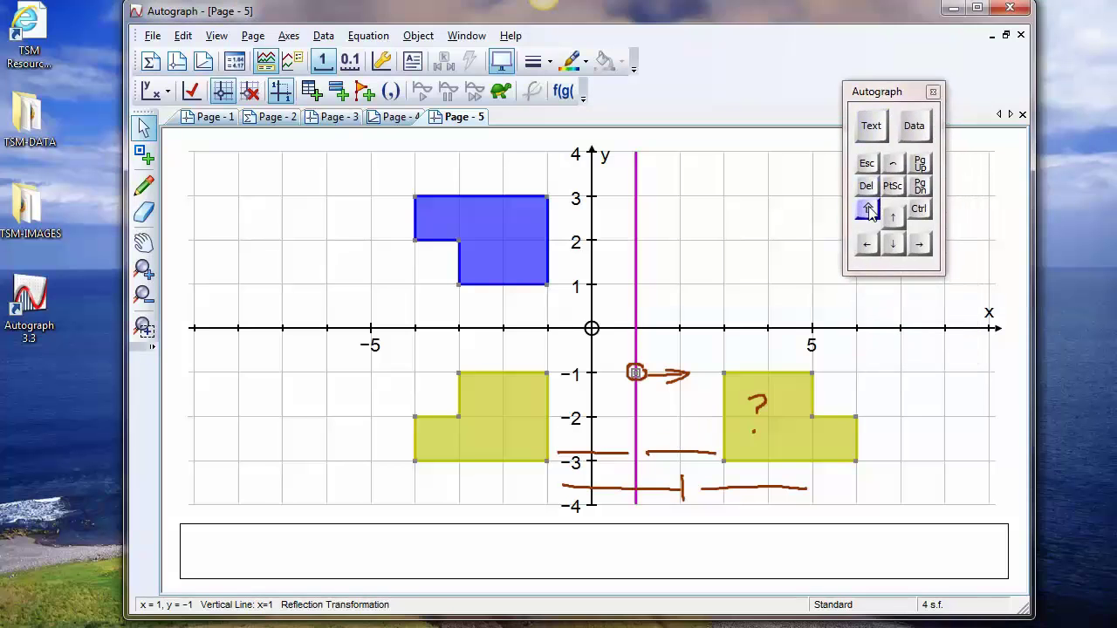
left_click(921, 245)
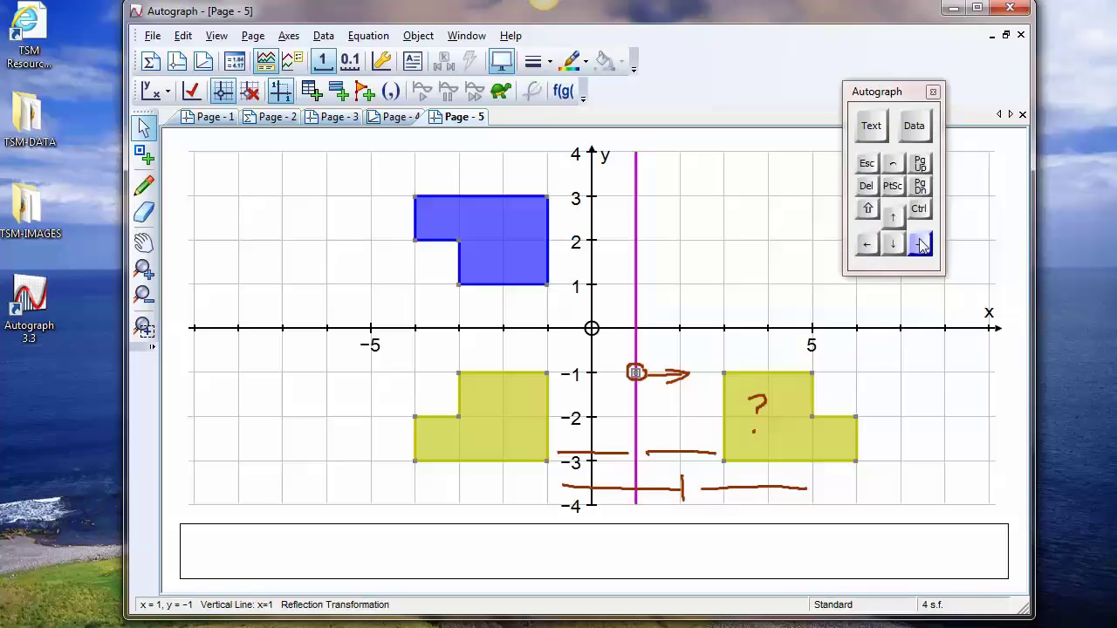
left_click(895, 220)
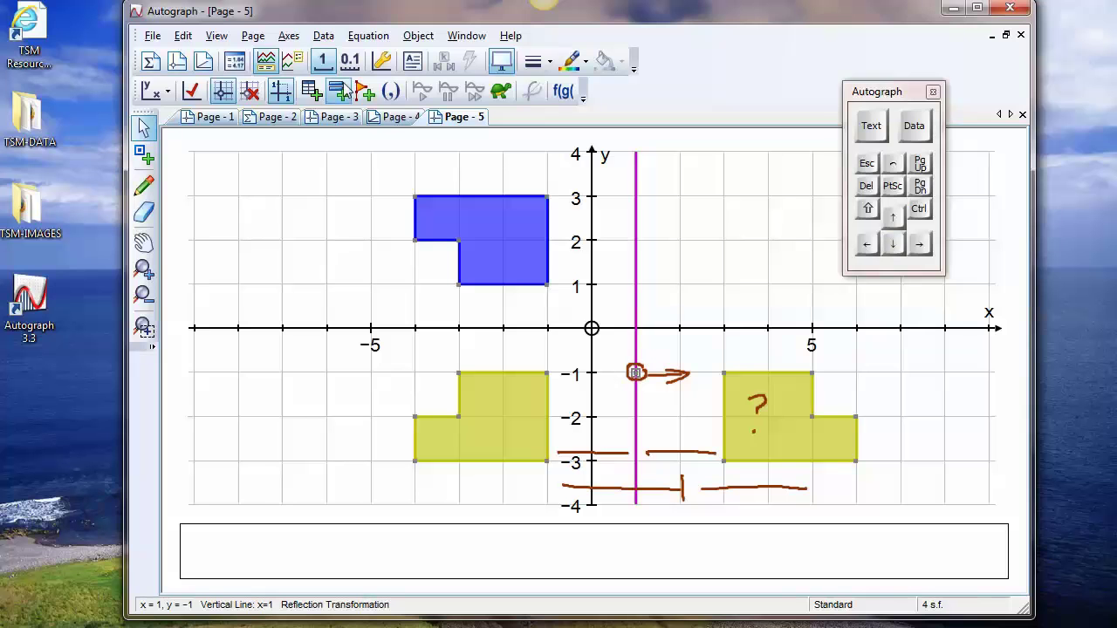
left_click(323, 63)
left_click(893, 217)
left_click(897, 246)
left_click(890, 217)
left_click(893, 243)
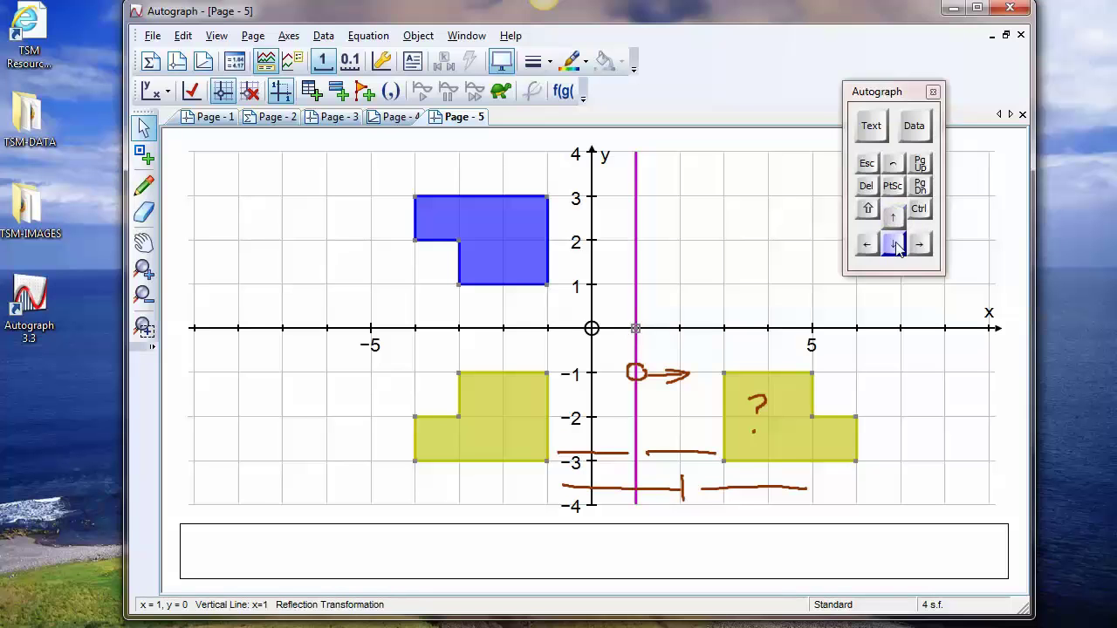
left_click(919, 246)
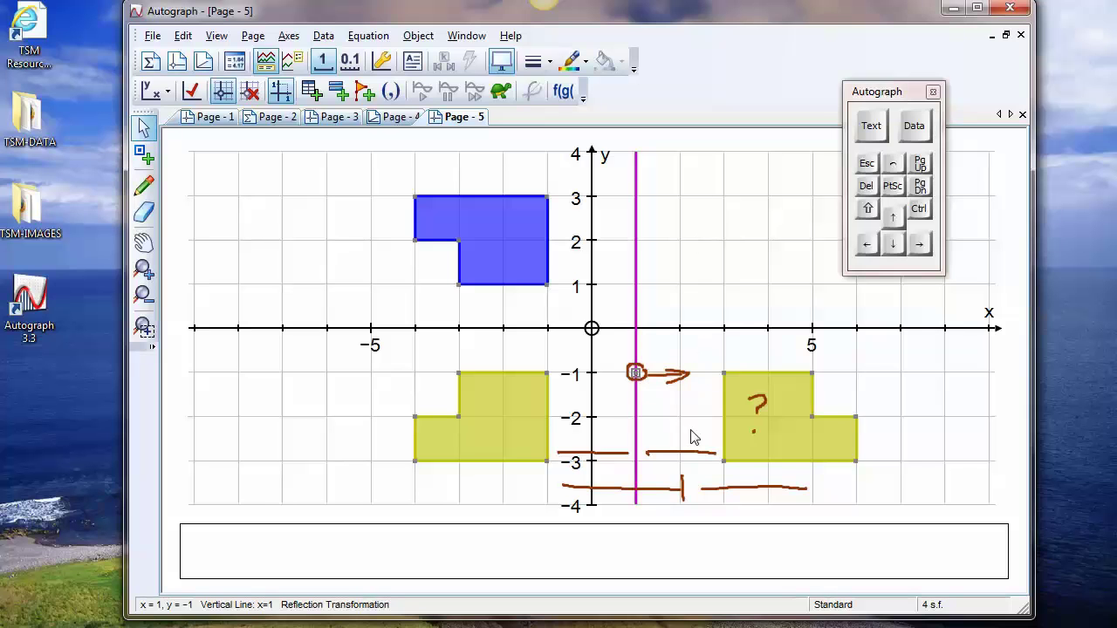
Shift the mirror line's point between x = 1 and x = 2 repeatedly, returning it to (1, -1)
left_click(922, 247)
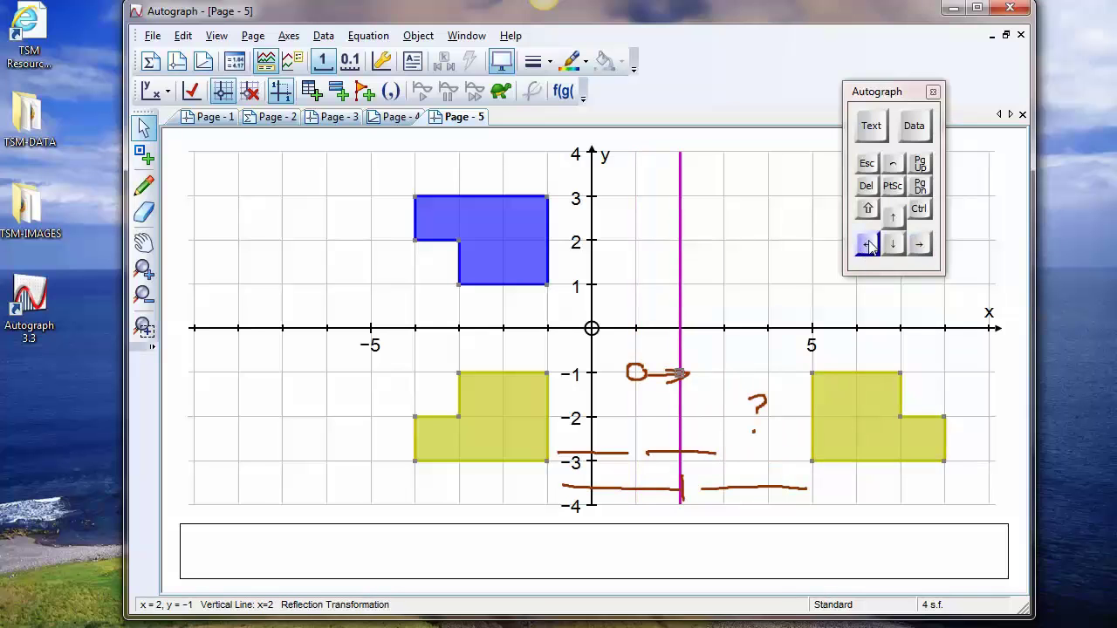
left_click(866, 244)
left_click(923, 246)
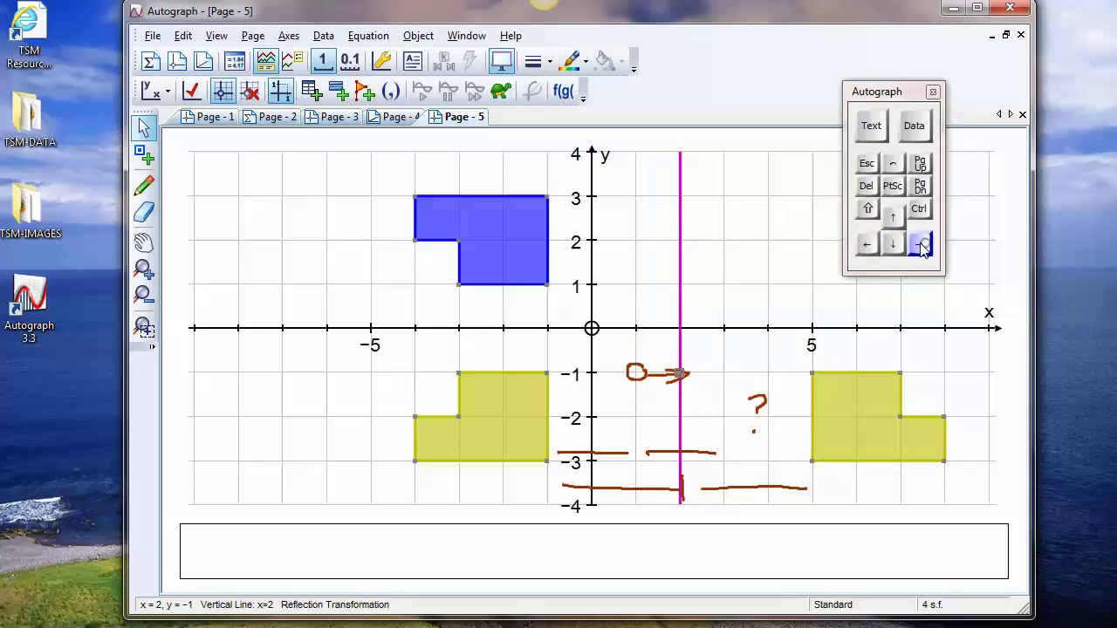
left_click(867, 246)
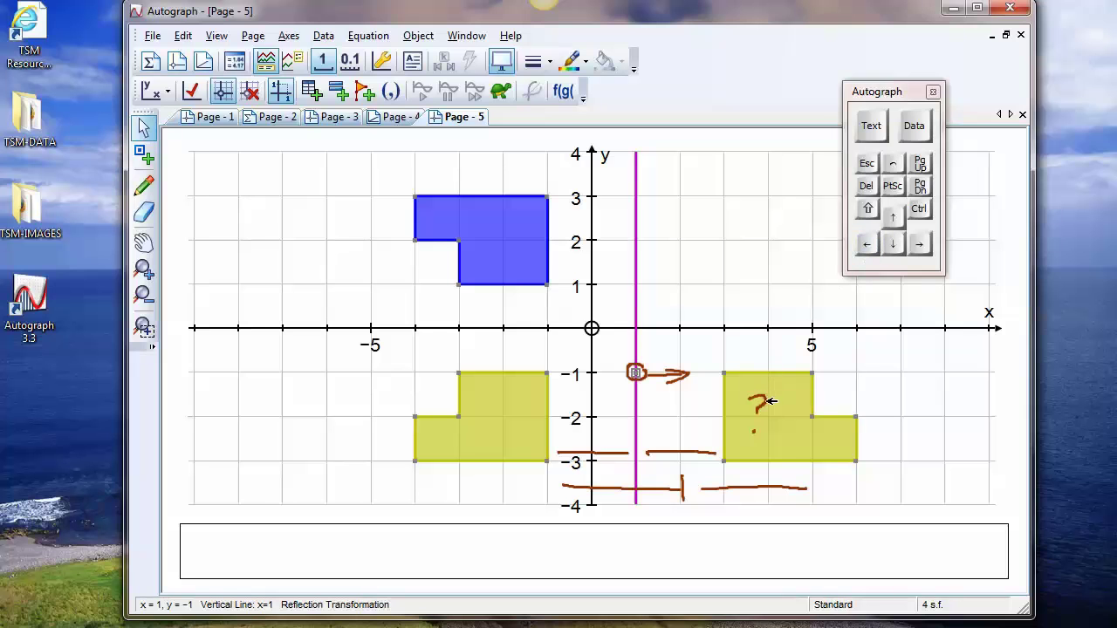
left_click(923, 246)
left_click(874, 246)
mouse_move(924, 251)
left_mouse_down()
mouse_move(863, 252)
mouse_move(922, 251)
mouse_move(918, 241)
left_mouse_up()
Set the movement increment to 0.1 and circle the outer corner of the second reflection at (6, -3) freehand
left_click(348, 65)
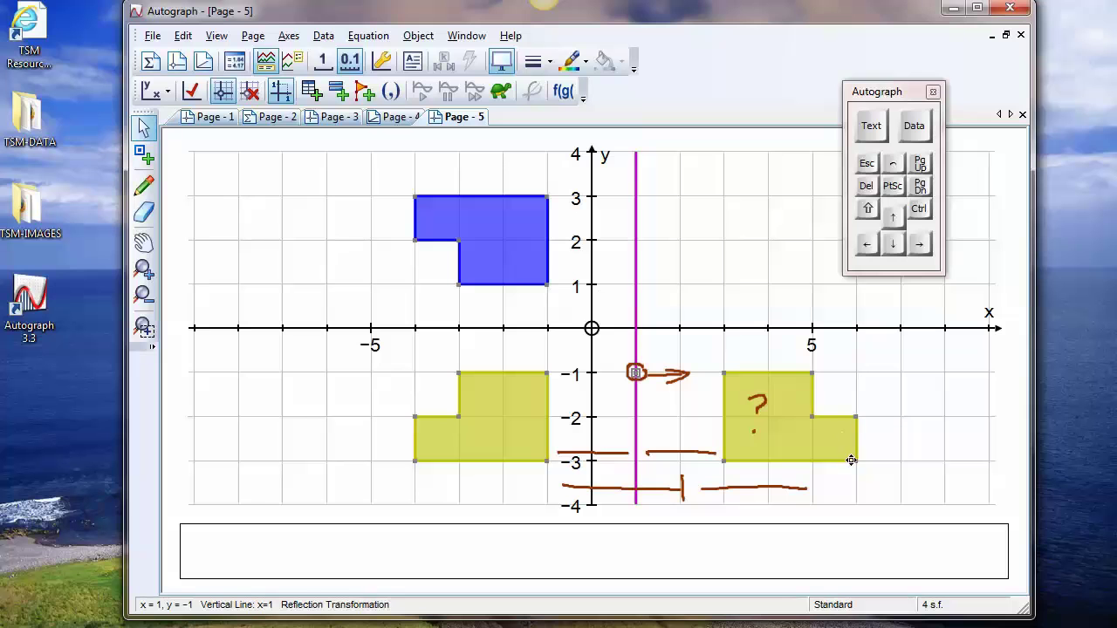
left_click(145, 186)
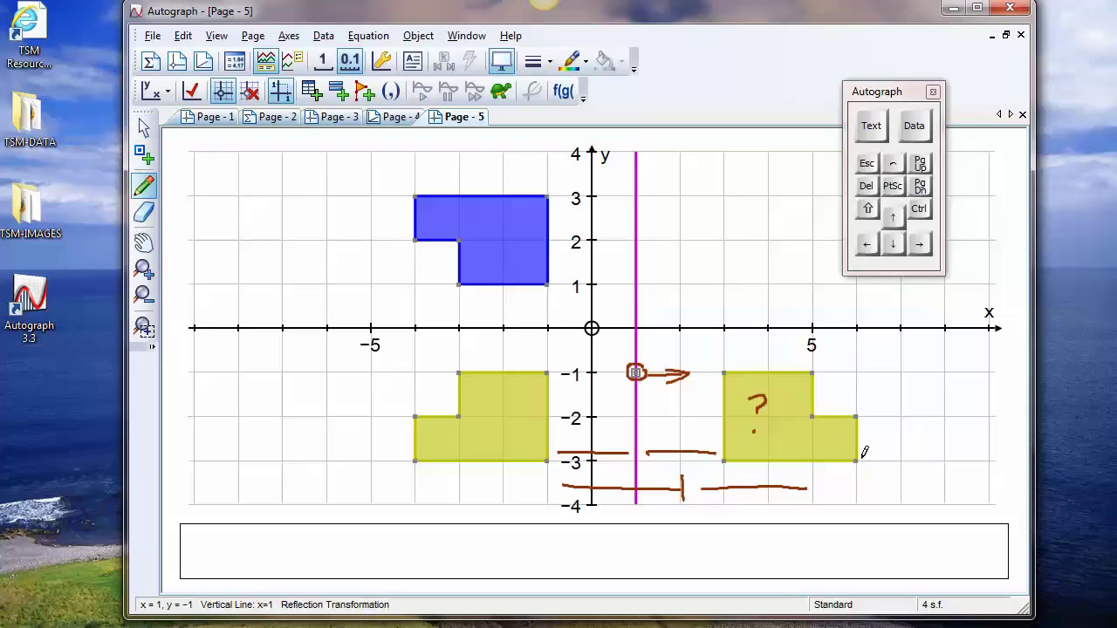
left_click_drag(860, 453, 868, 445)
Move the blue shape's lower corners to about (-0.9, 0.8) and (-2.9, 0.8), and shift the whole shape slightly up and right
left_click(144, 128)
left_click_drag(547, 284, 550, 293)
left_click_drag(461, 289, 464, 294)
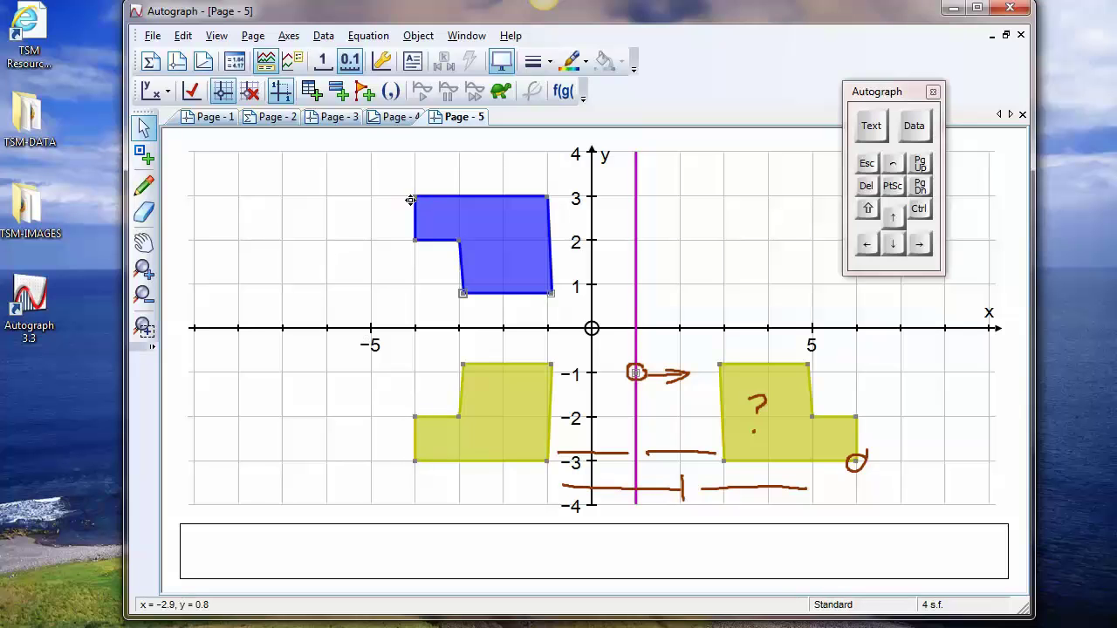
left_click_drag(491, 242, 483, 204)
left_click(686, 279)
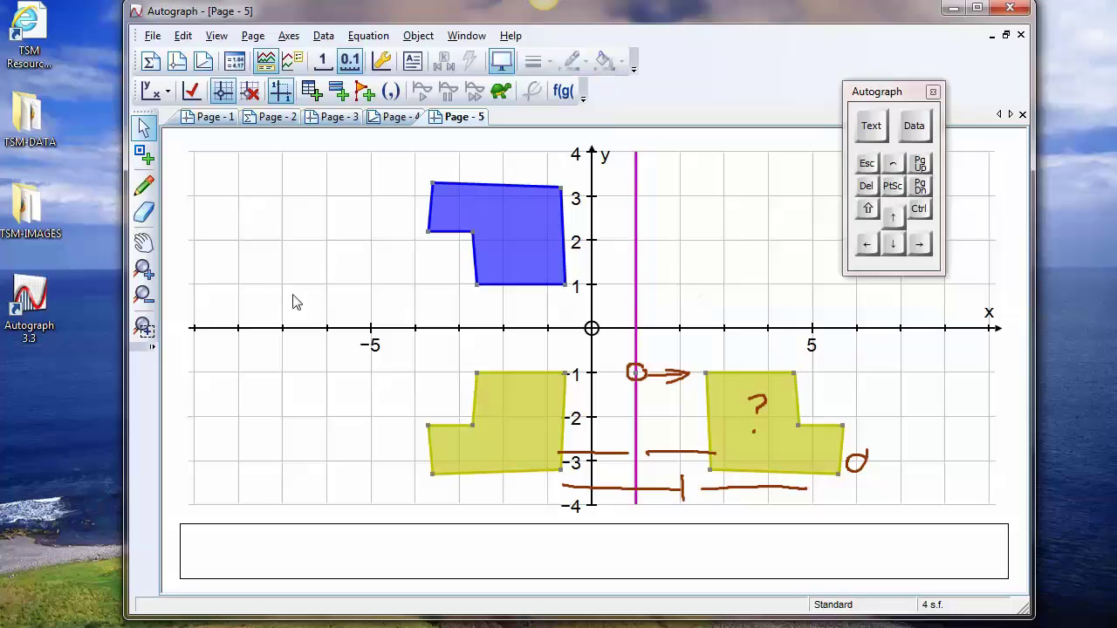
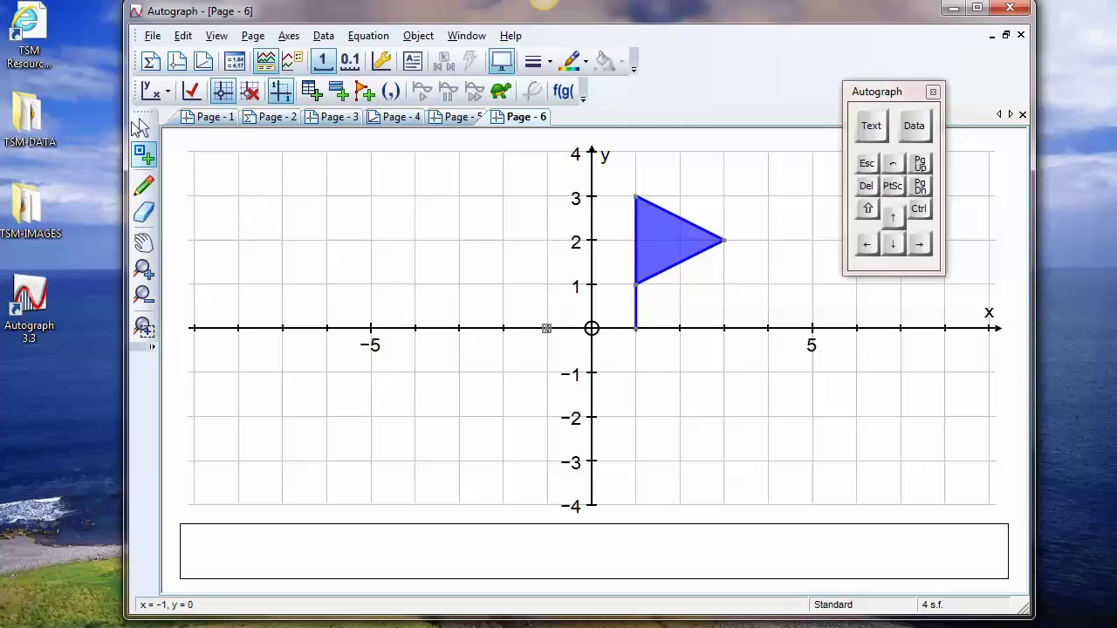
left_click(140, 129)
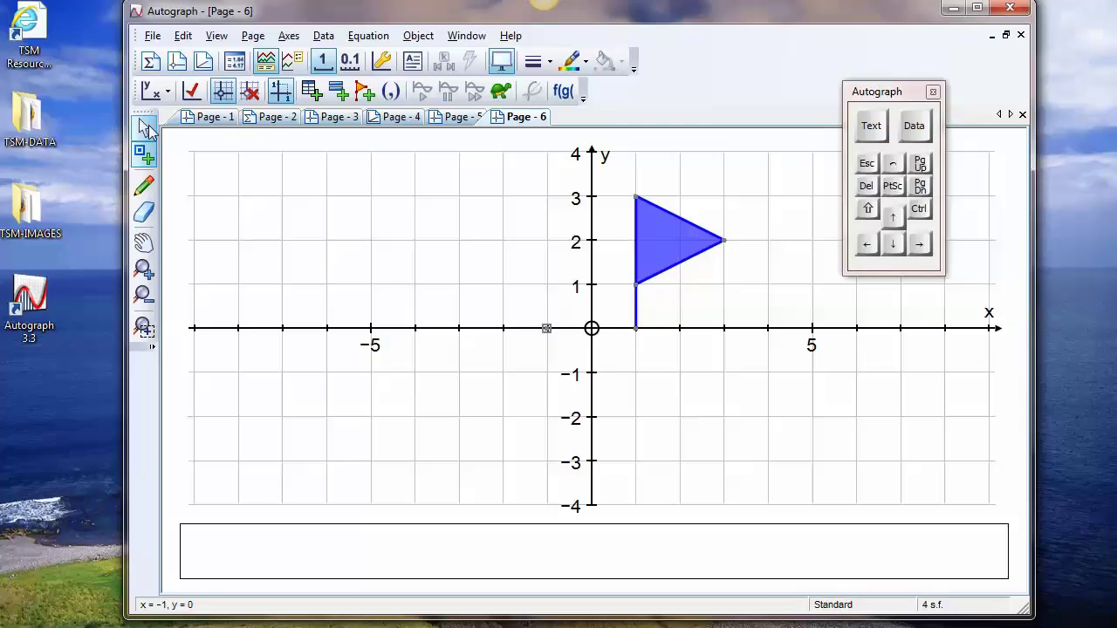
left_click(679, 254)
right_click(766, 191)
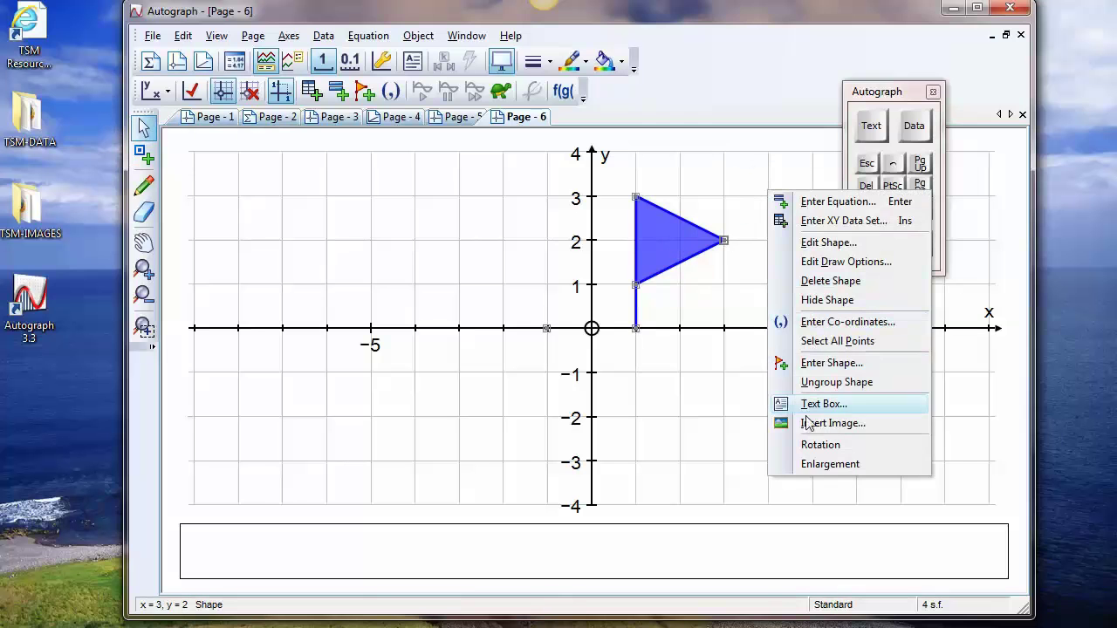
left_click(821, 465)
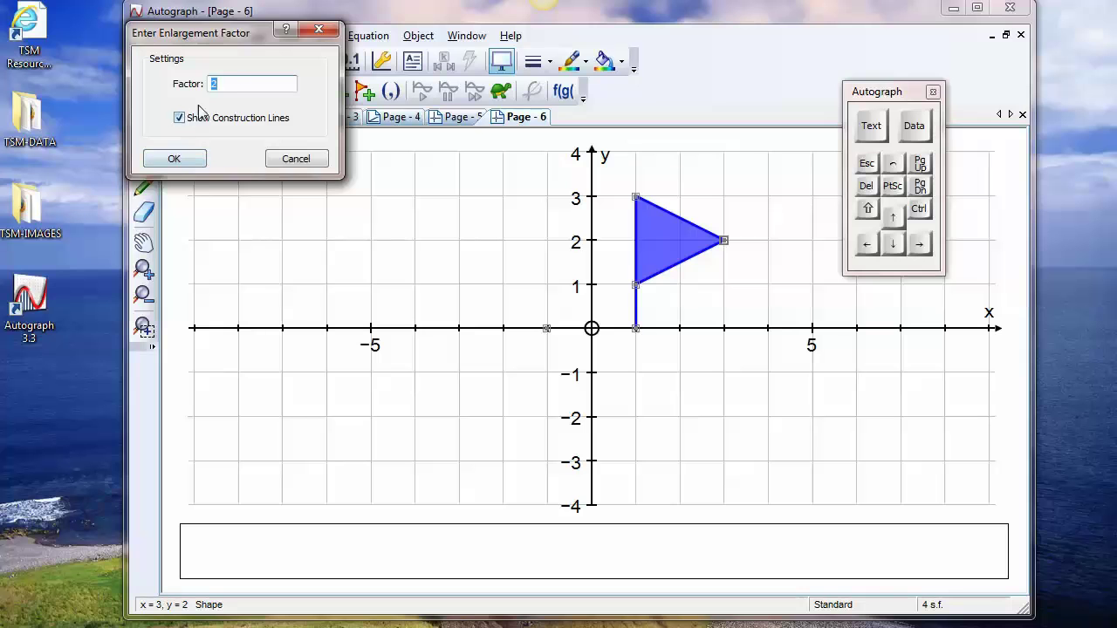
left_click(296, 159)
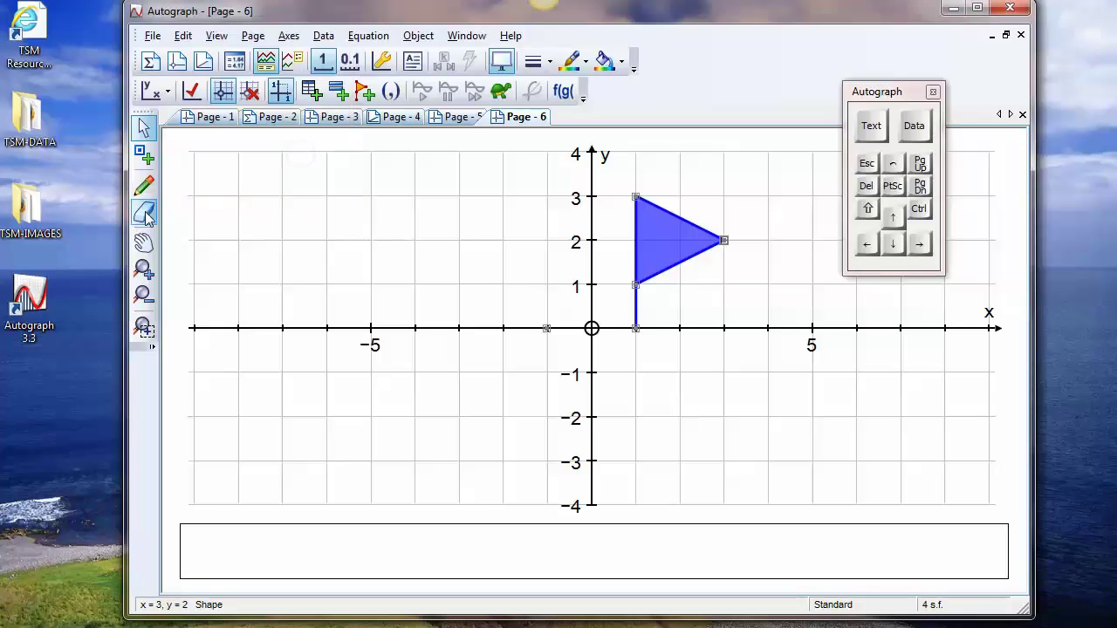
Circle the predicted enlarged flag's key points freehand at (3, 0), (3, 2), (3, 6) and (7, 4)
left_click(144, 241)
mouse_move(486, 287)
left_mouse_down()
mouse_move(263, 309)
mouse_move(207, 379)
left_mouse_up()
left_click(145, 188)
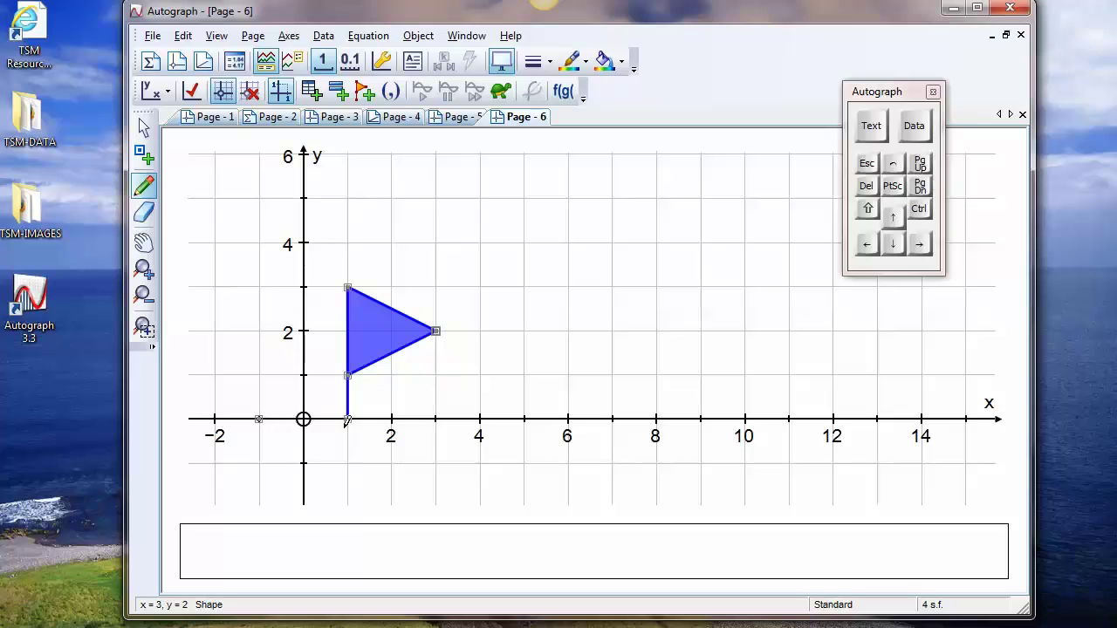
left_click_drag(436, 406, 417, 408)
left_click_drag(434, 332, 429, 336)
left_click_drag(433, 156, 436, 158)
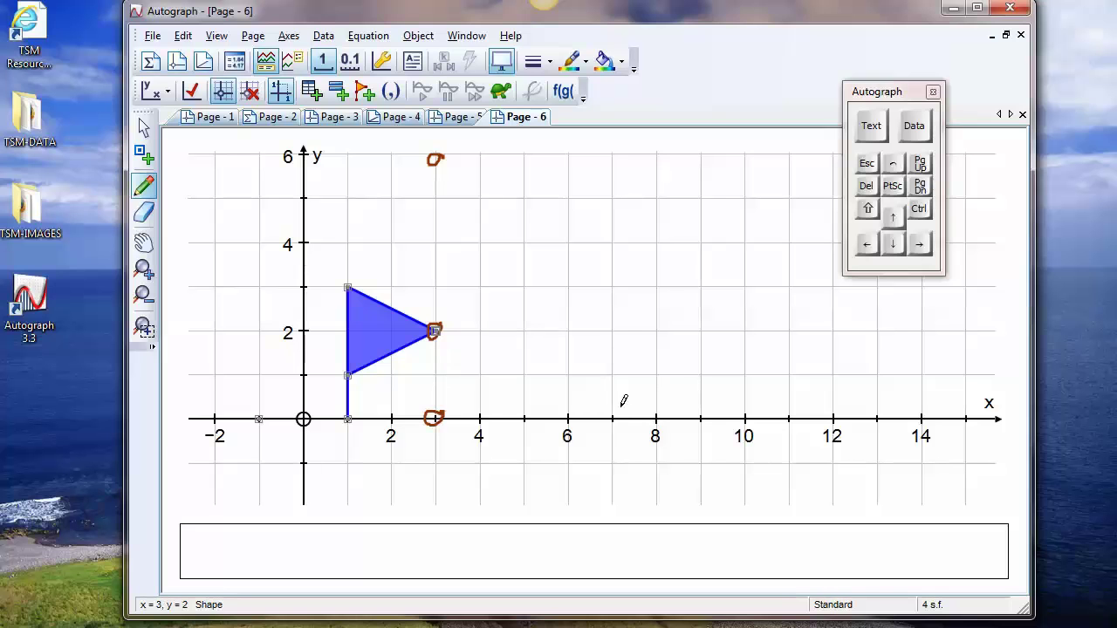
left_click_drag(614, 241, 615, 243)
Join the circled points with freehand strokes to outline the predicted enlarged flag and its pole
left_click_drag(508, 185, 611, 251)
left_click_drag(442, 181, 444, 305)
left_click_drag(438, 360, 435, 412)
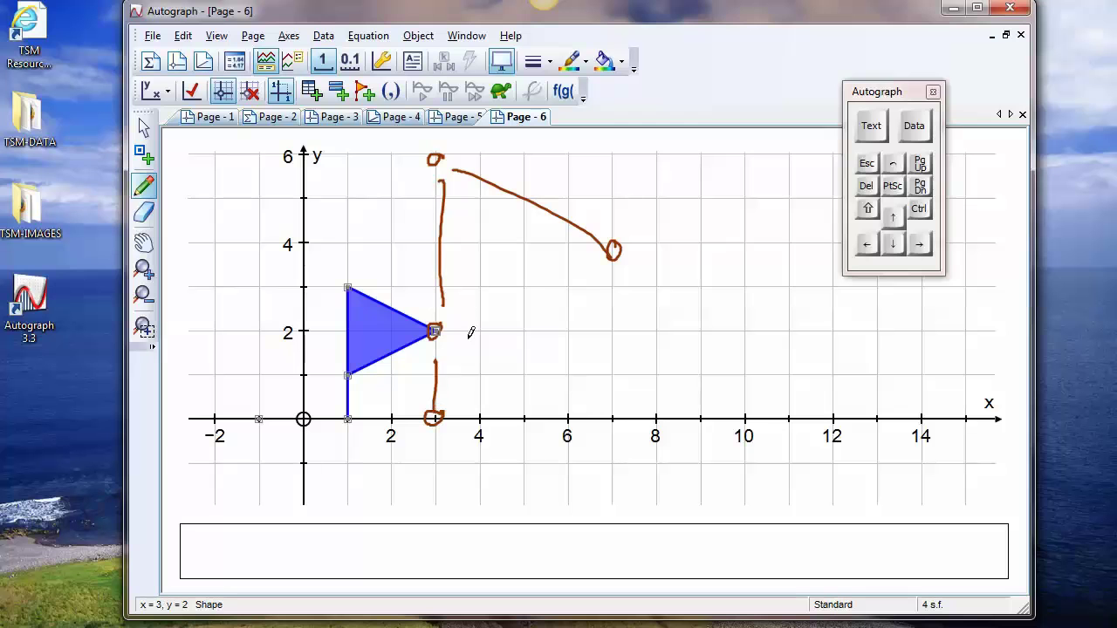
left_click_drag(614, 264, 460, 320)
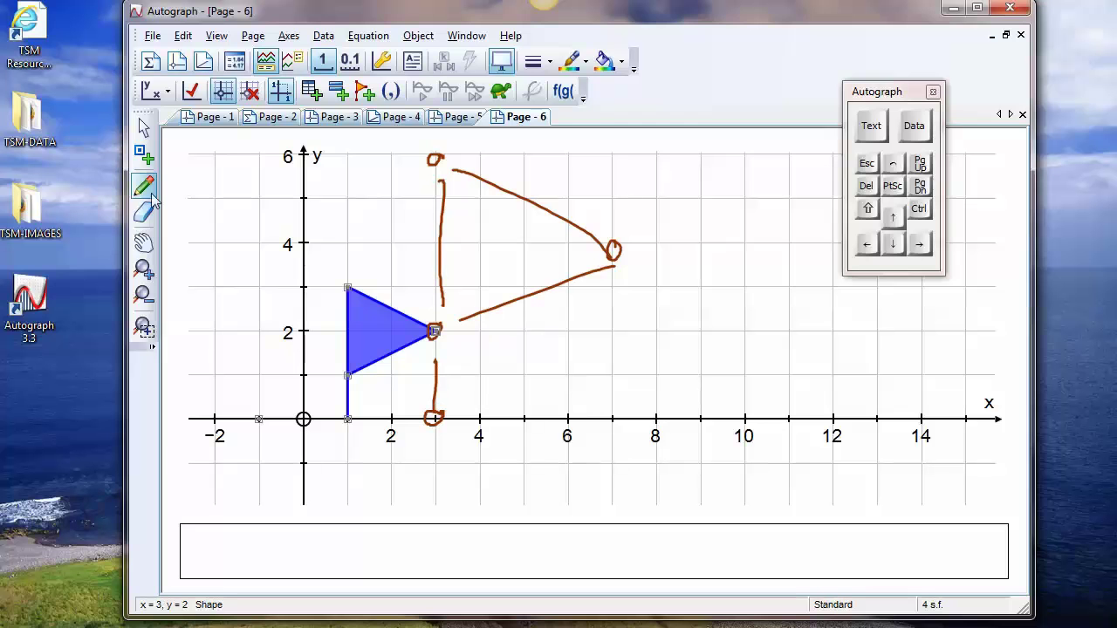
Enlarge the blue flag about the point (-1, 0) by a factor of 2, showing construction lines
left_click(144, 128)
mouse_move(242, 268)
left_mouse_down()
mouse_move(279, 320)
mouse_move(444, 472)
left_mouse_up()
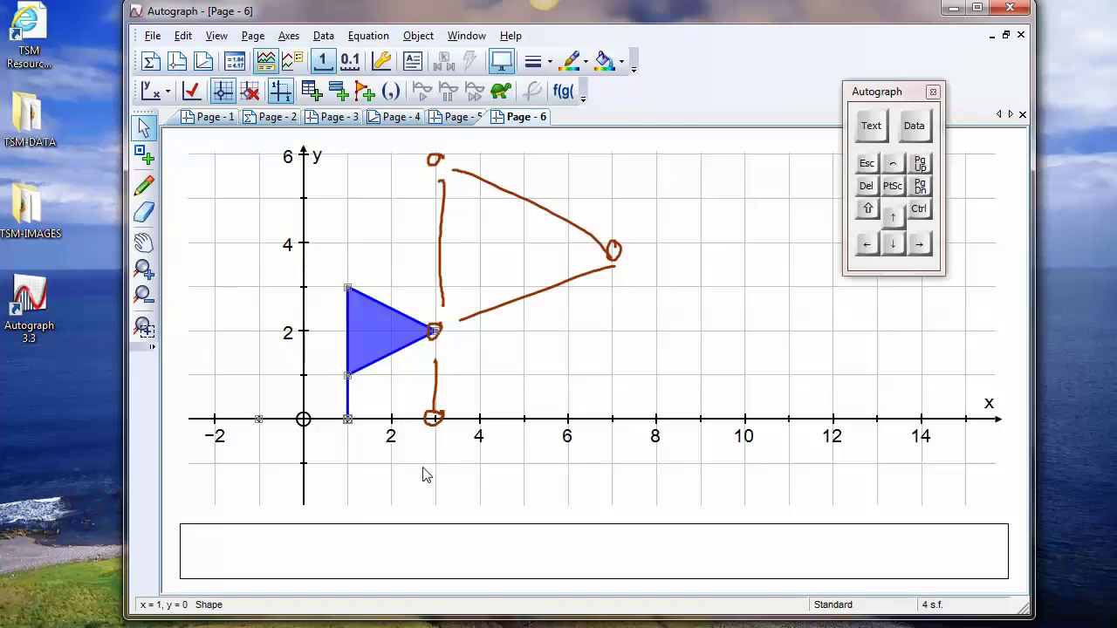
right_click(731, 231)
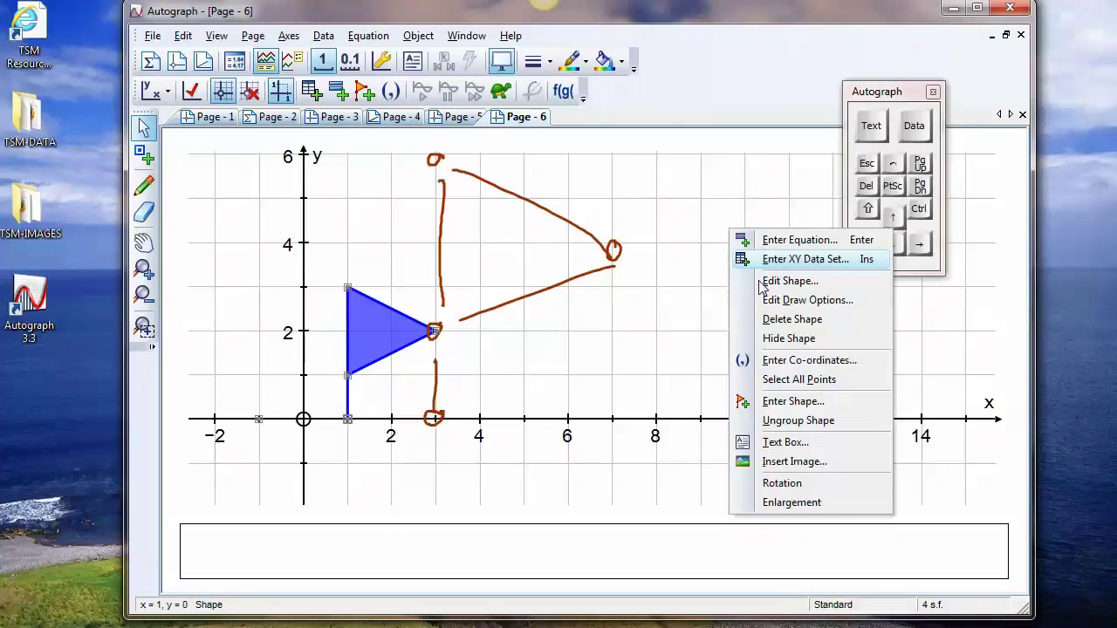
left_click(781, 505)
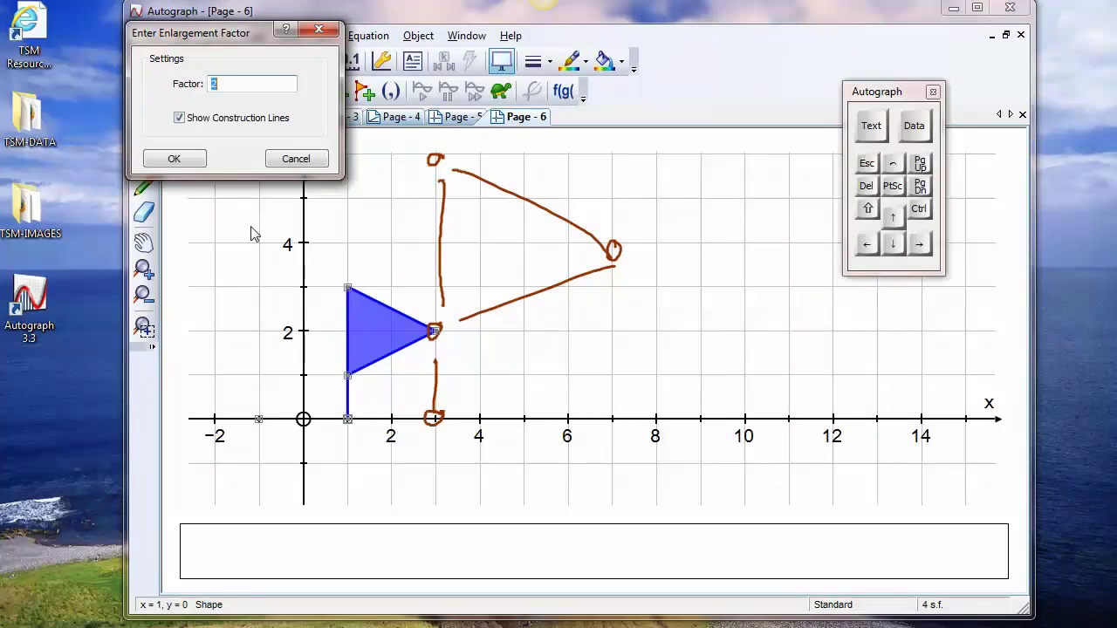
left_click(174, 159)
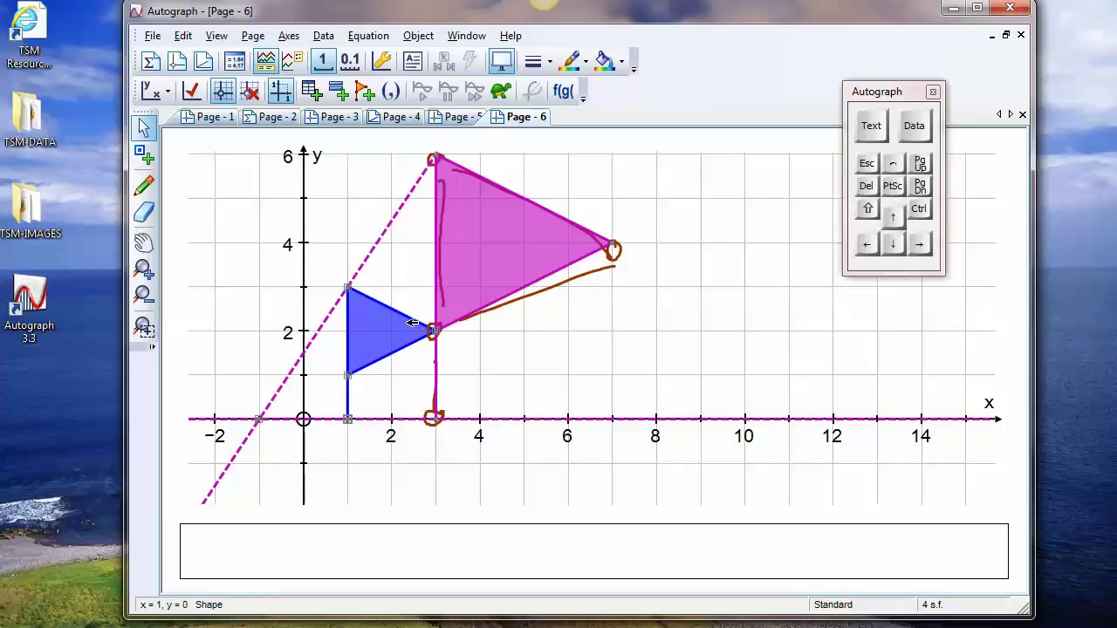
Hide the construction lines of the pink enlarged flag
left_click(476, 256)
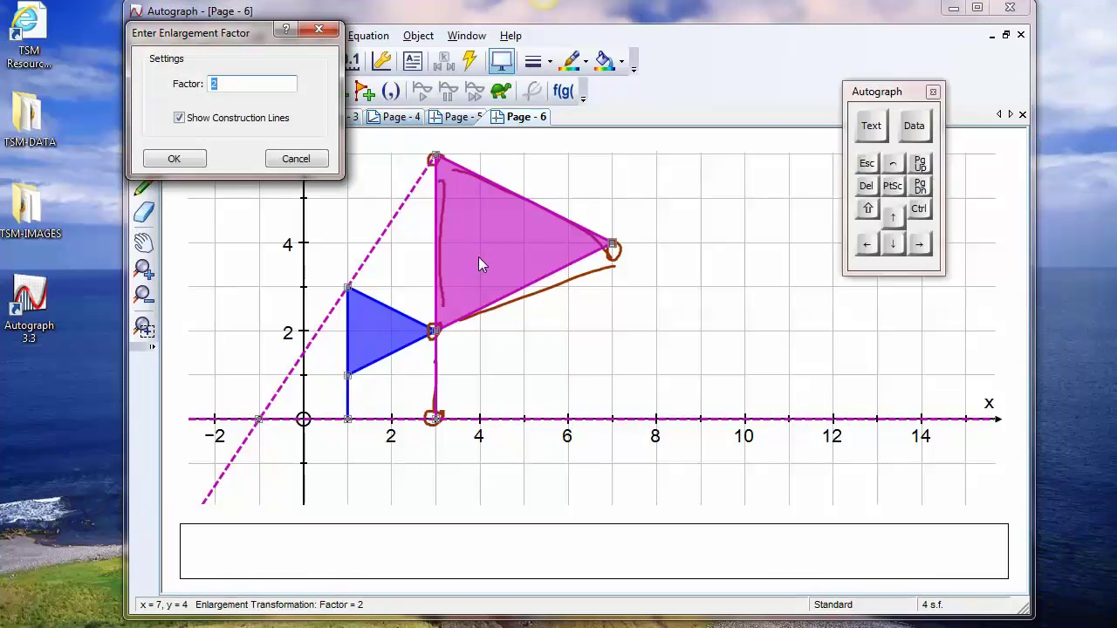
left_click(179, 117)
left_click(174, 158)
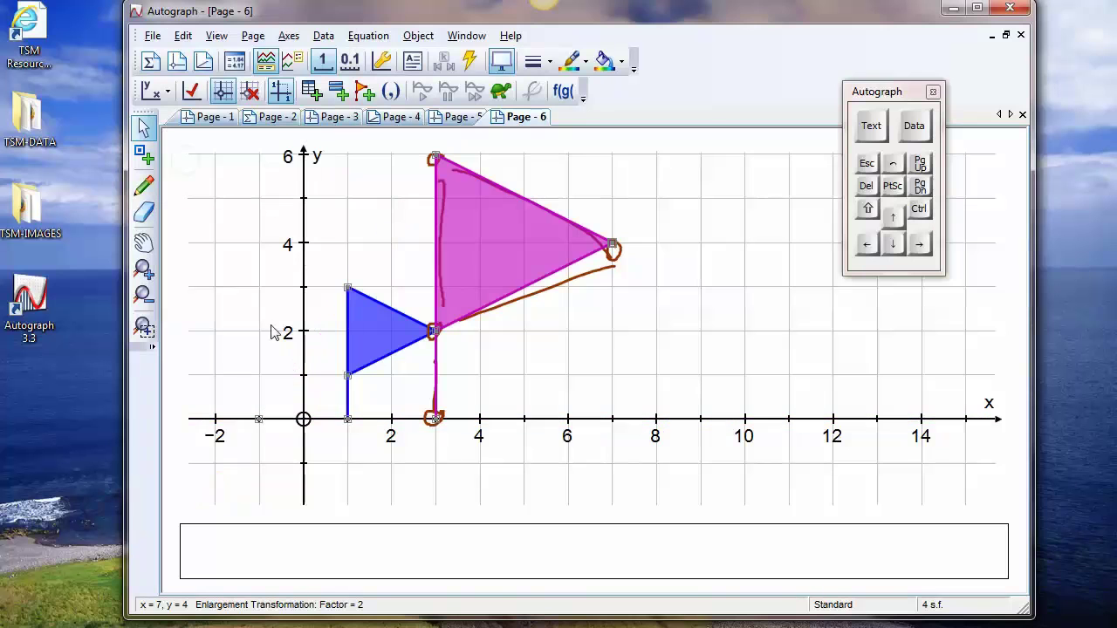
Clear the selection and delete all the freehand scribbles from the graph
left_click(530, 364)
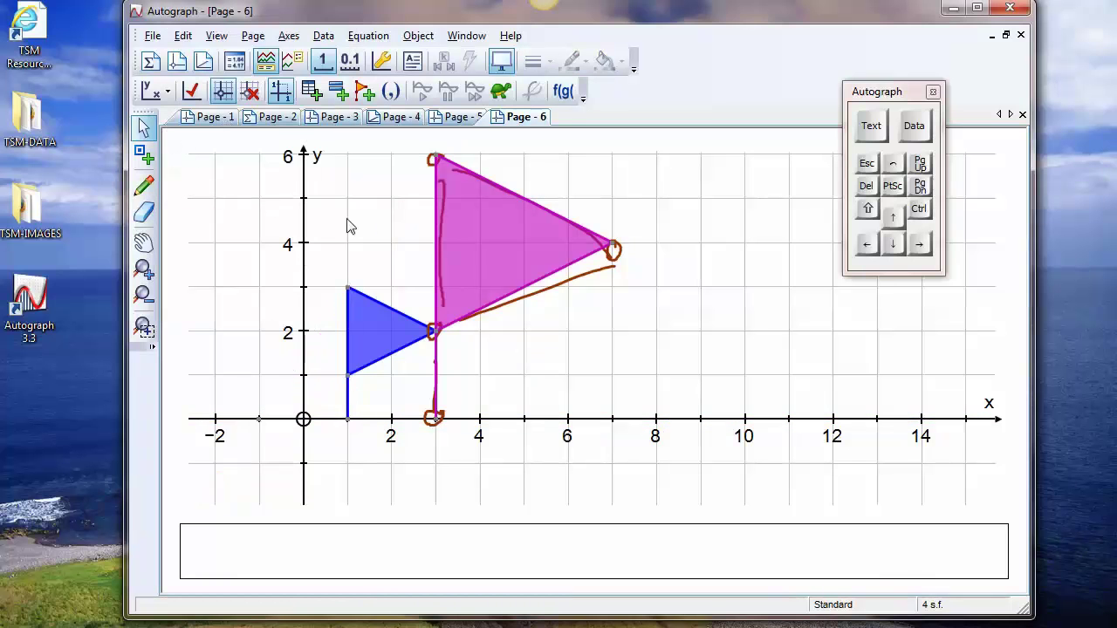
left_click(380, 233)
left_click(183, 36)
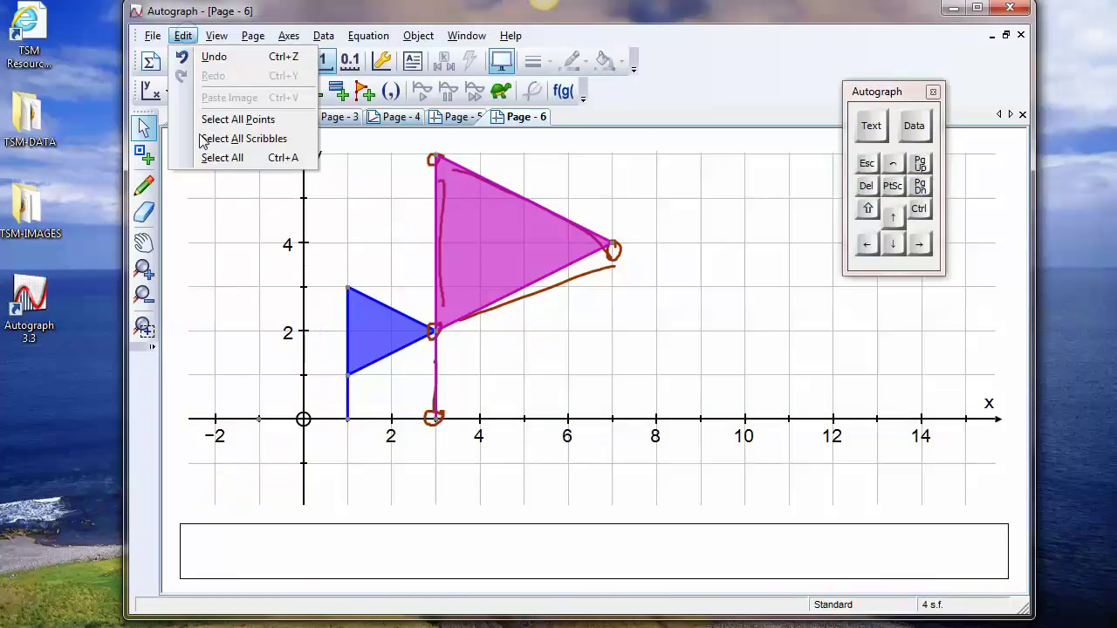
left_click(248, 137)
left_click(866, 186)
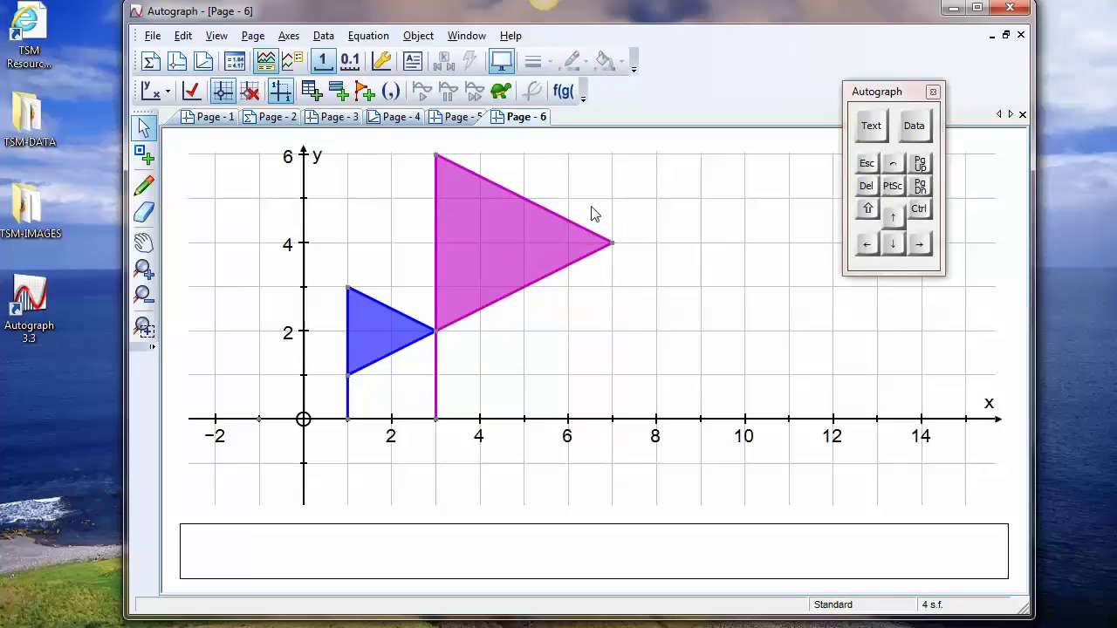
Open the factor adjustment for the pink enlarged flag and move its dialog and the on-screen keyboard clear of the flags
left_click(490, 234)
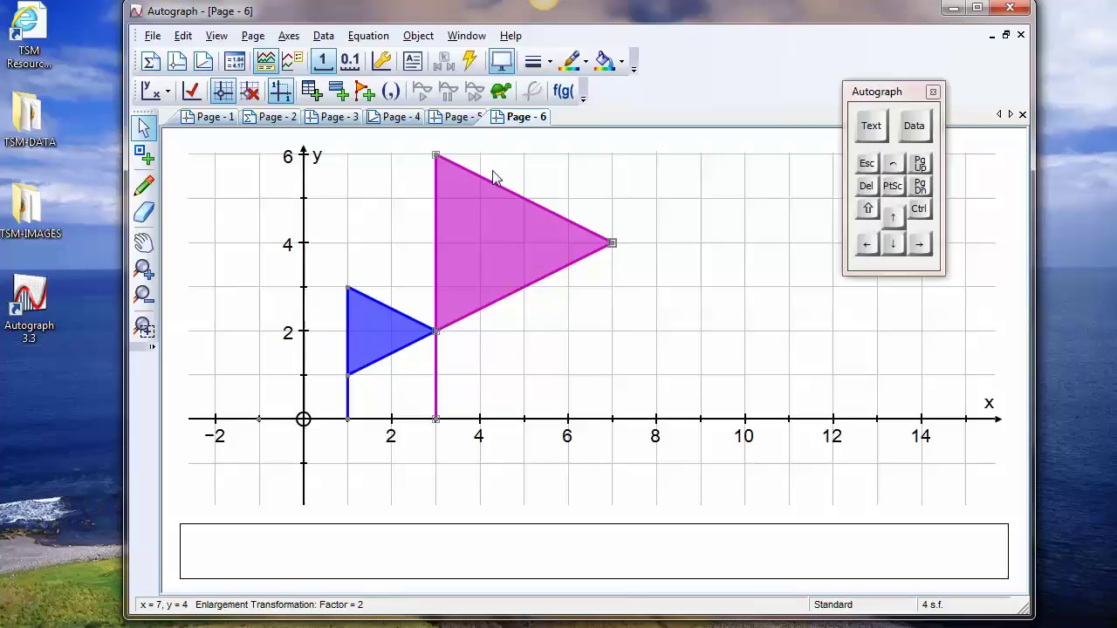
left_click(468, 64)
left_click_drag(428, 133, 703, 65)
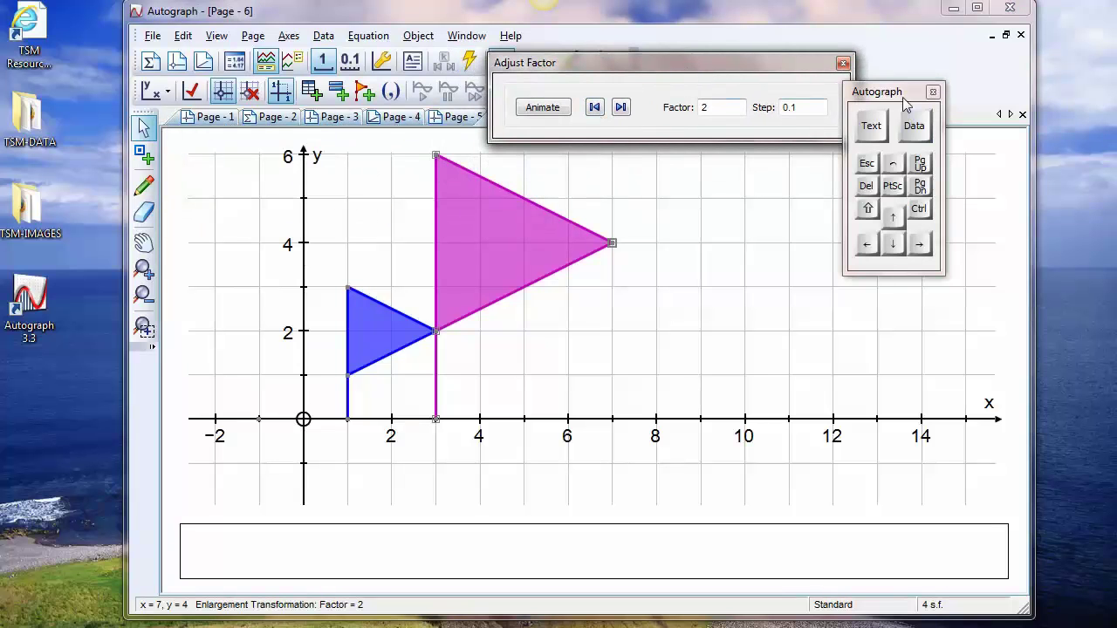
left_click_drag(890, 92, 929, 145)
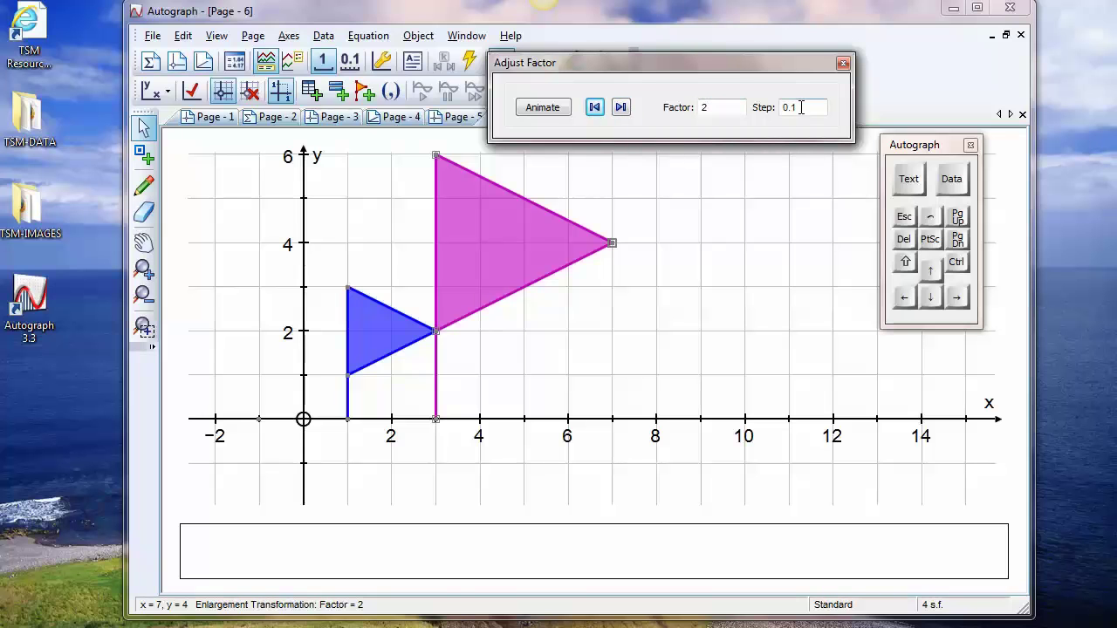
Raise the enlargement factor past 2.1 in steps of 0.1, and reduce it to 1.7
left_click(621, 107)
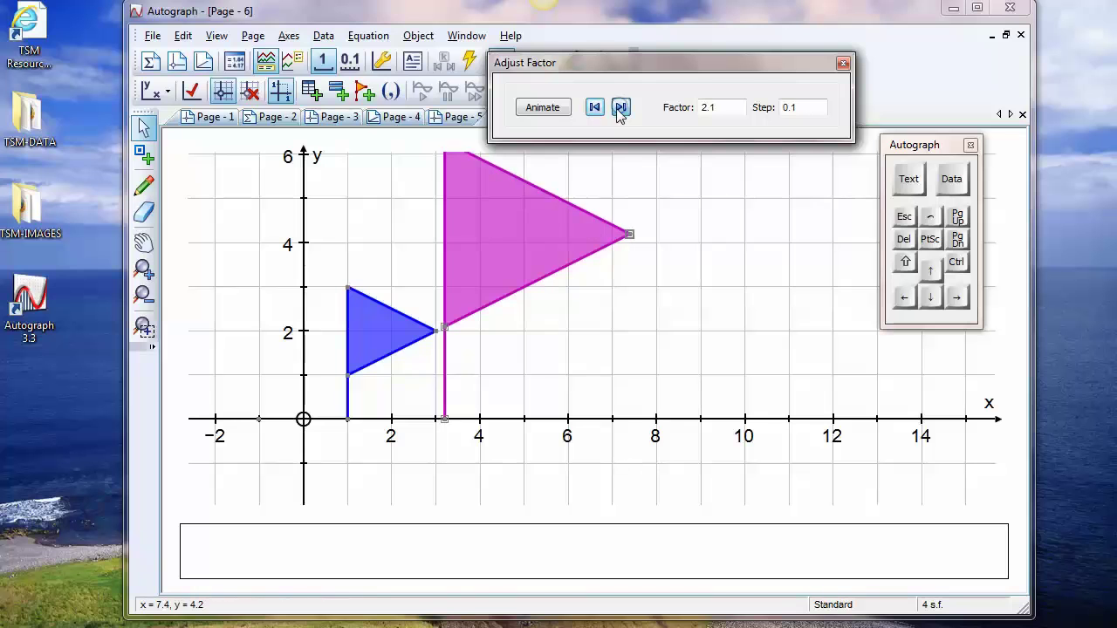
left_click(621, 107)
left_click(621, 107)
left_click(620, 107)
left_click(620, 108)
left_click(594, 106)
left_click(594, 106)
left_click(594, 107)
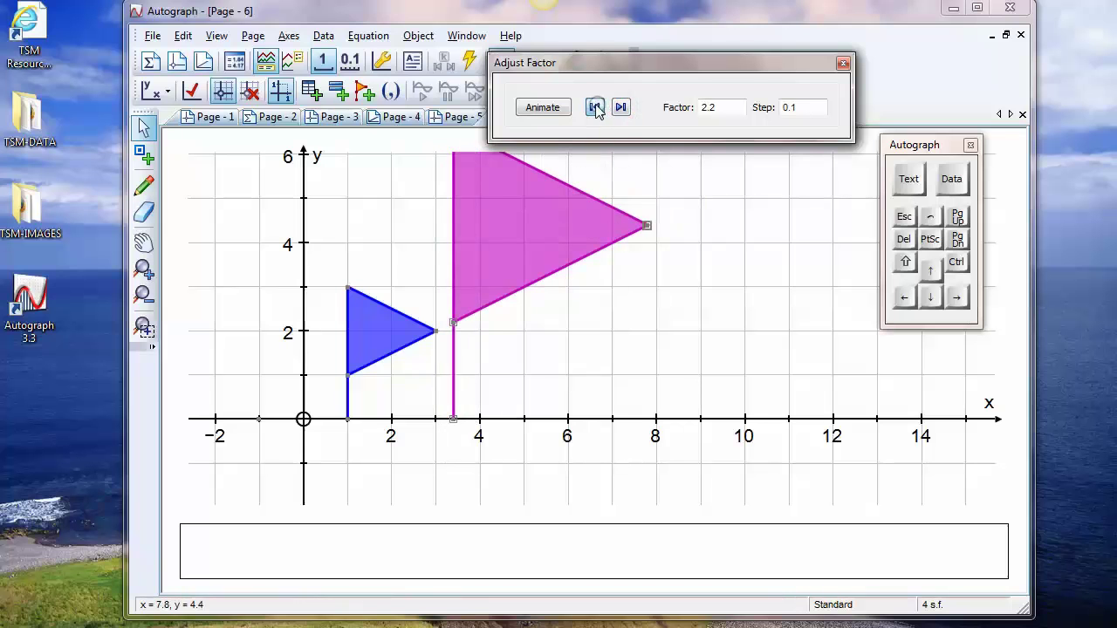
left_click(594, 106)
left_click(594, 107)
left_click(594, 107)
left_click(595, 106)
left_click(595, 106)
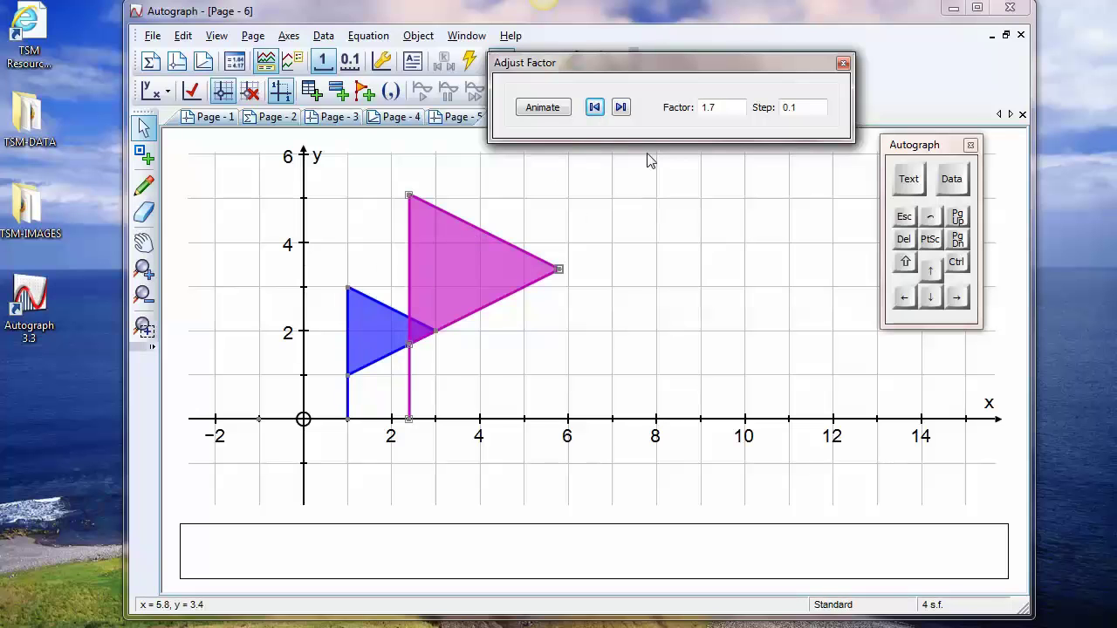
Lower the enlargement factor through 1.3 and 0.7 to negative values, and bring it back to 0
left_click(594, 107)
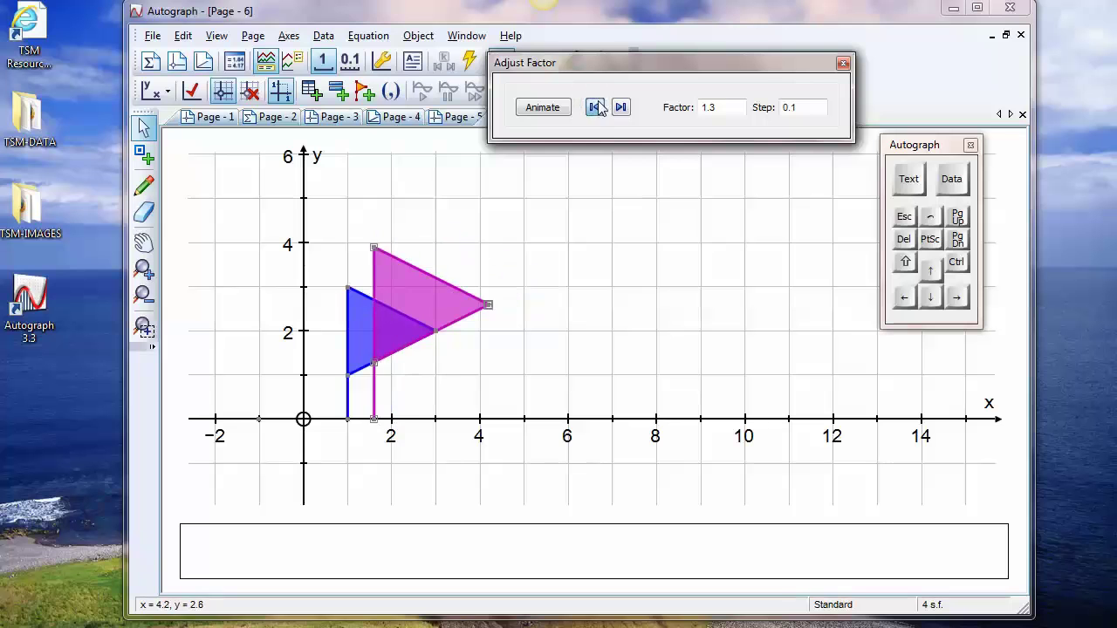
left_click(594, 107)
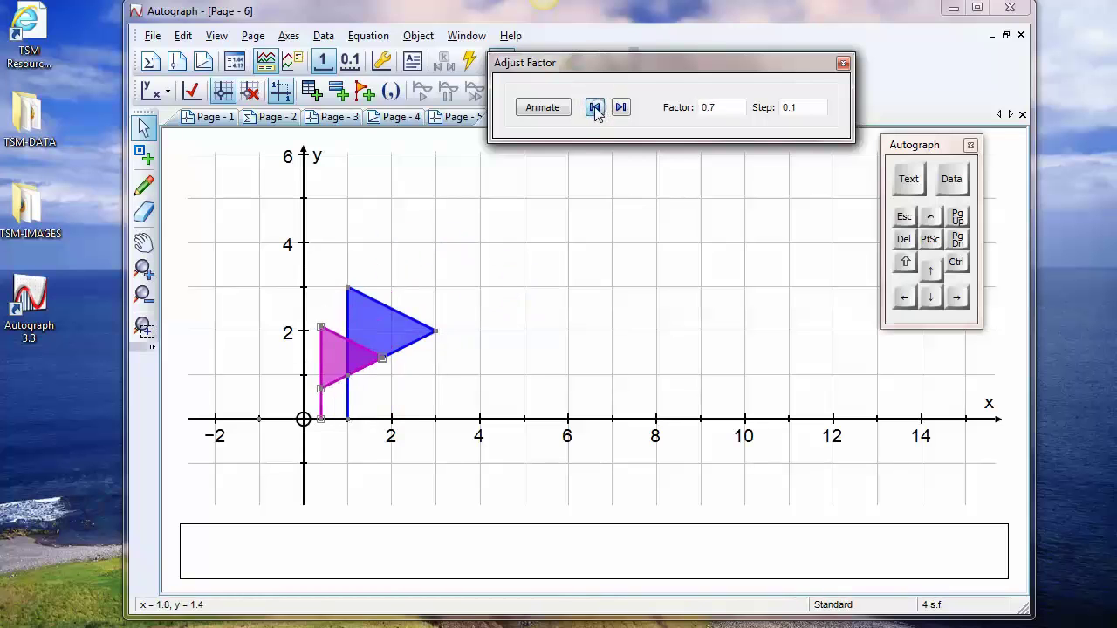
left_click(620, 106)
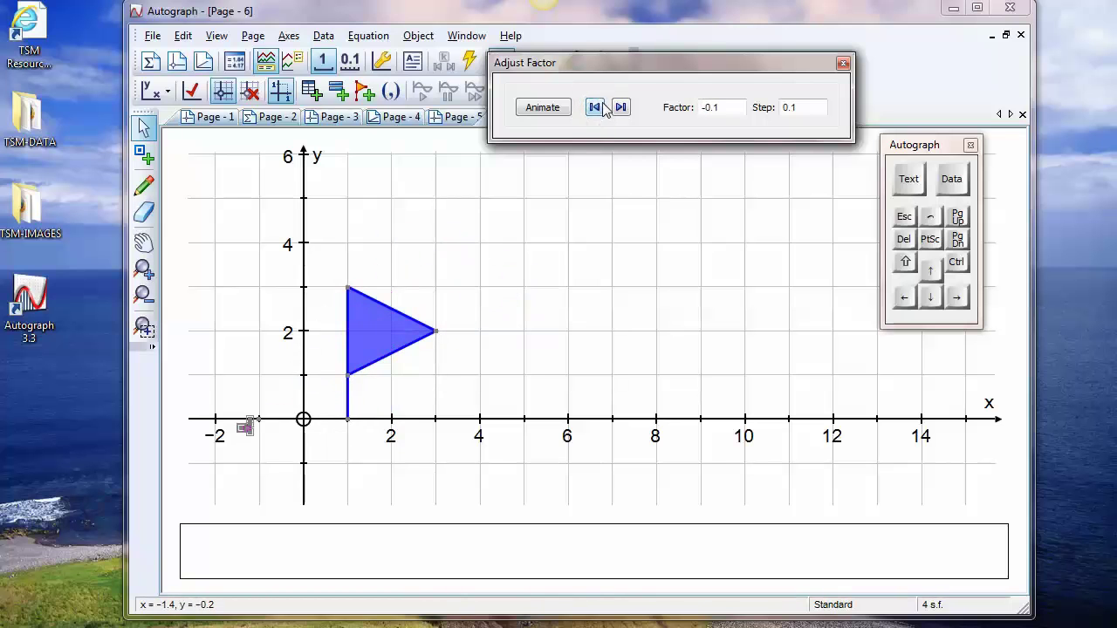
left_click(621, 107)
Reduce the enlargement factor to -1 in steps of 0.1 and bring both flags into view
left_click(143, 242)
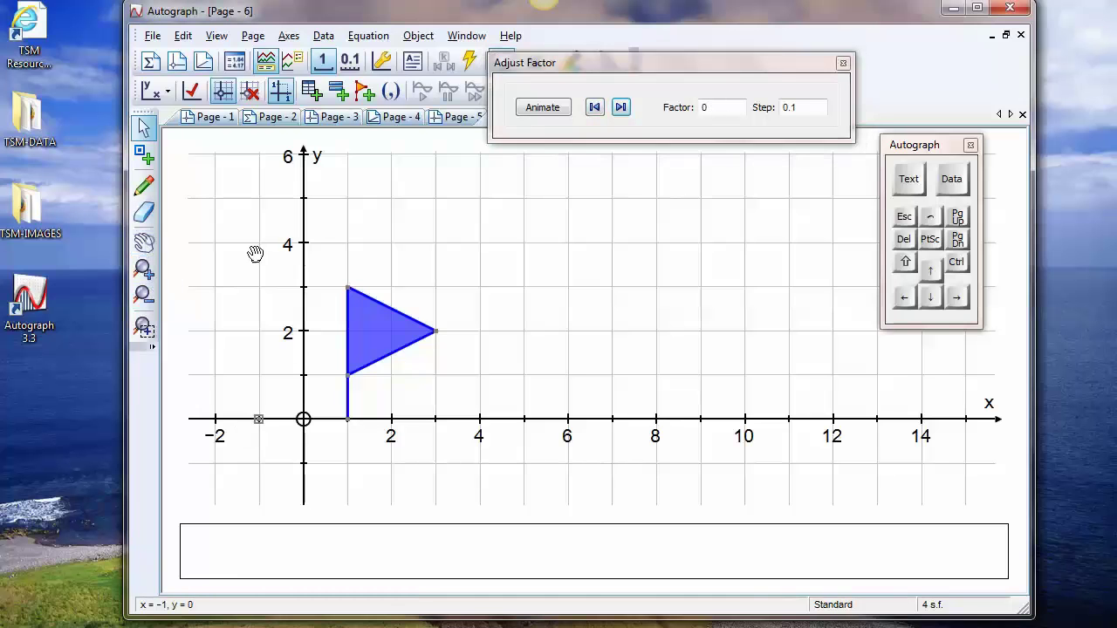
left_click_drag(406, 287, 364, 332)
scroll(363, 352, "down", 2)
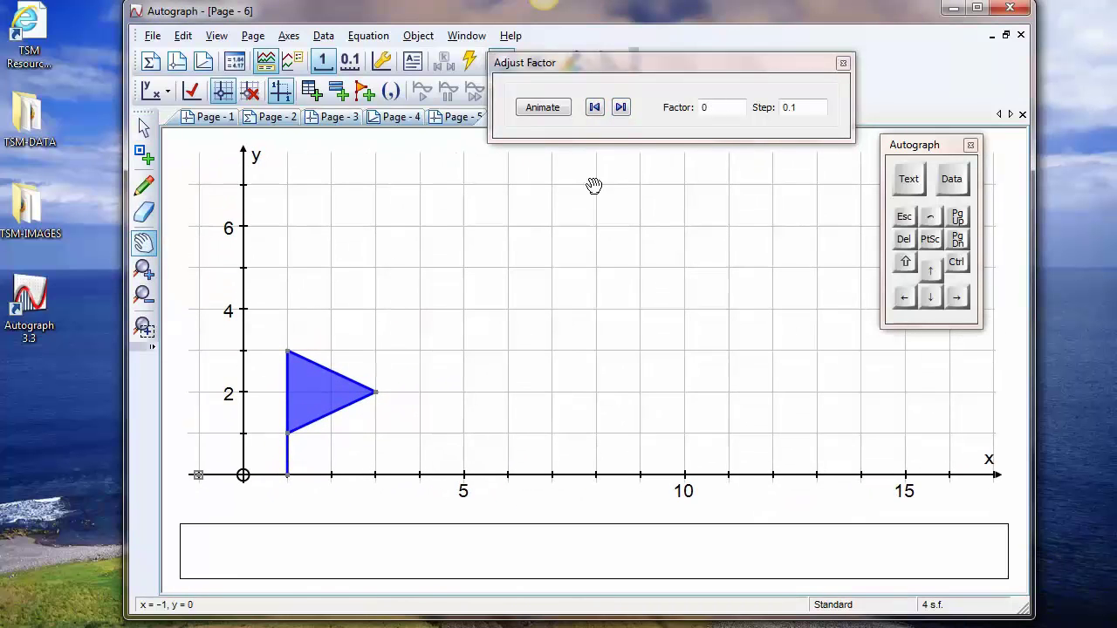
left_click(593, 107)
left_click(593, 106)
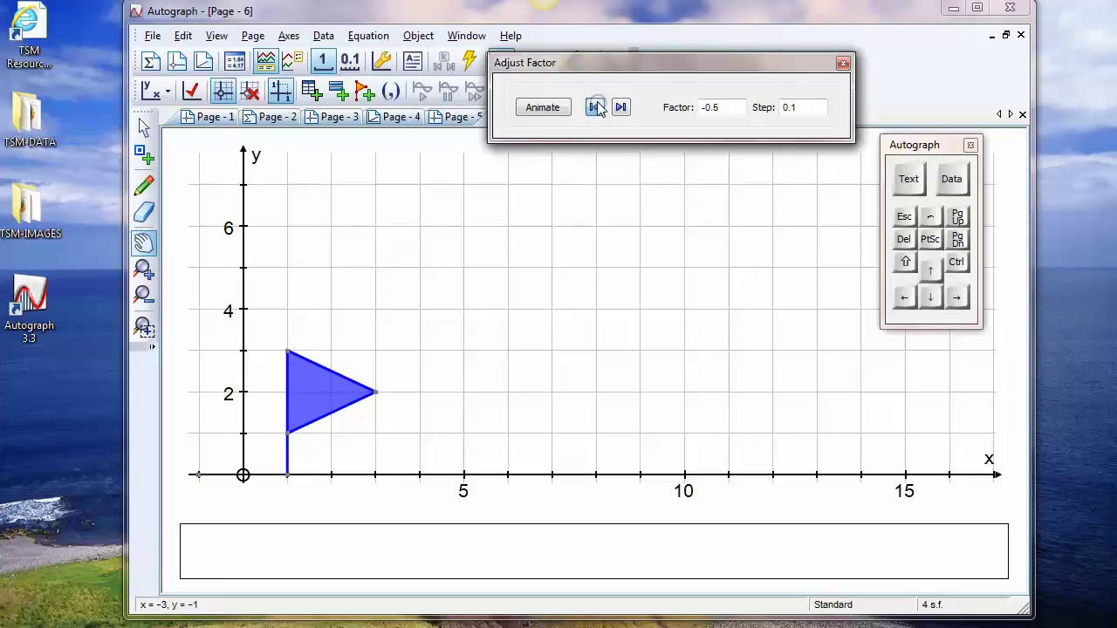
left_click(594, 107)
left_click(595, 108)
left_click(595, 106)
left_click_drag(394, 388, 567, 252)
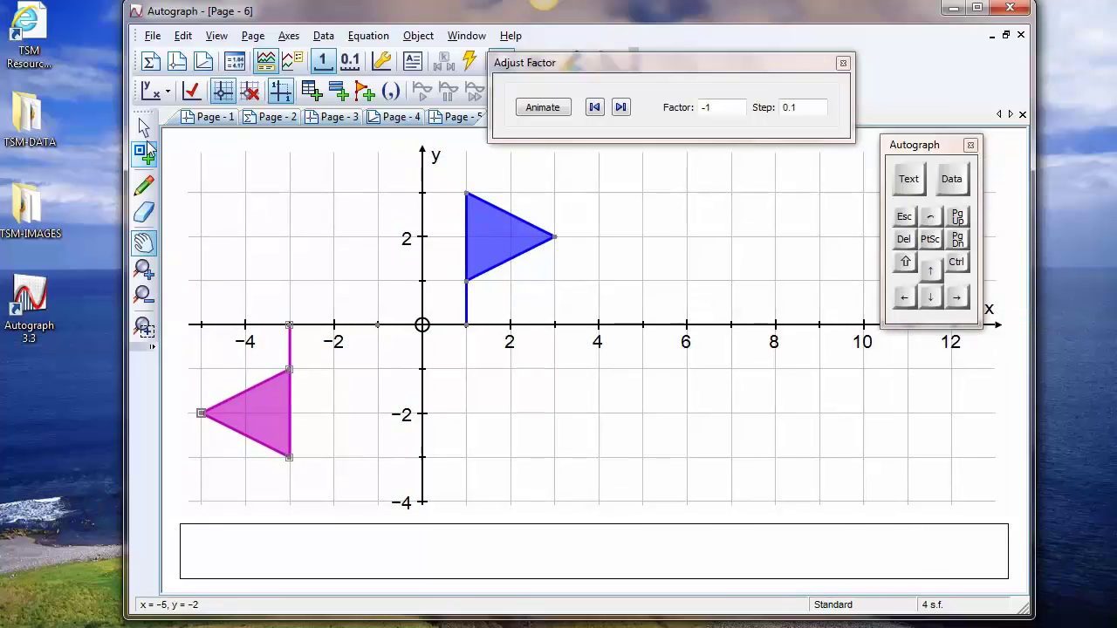
Rotate the pink flag by 90° about the point (-1, 0), showing construction lines
left_click(144, 128)
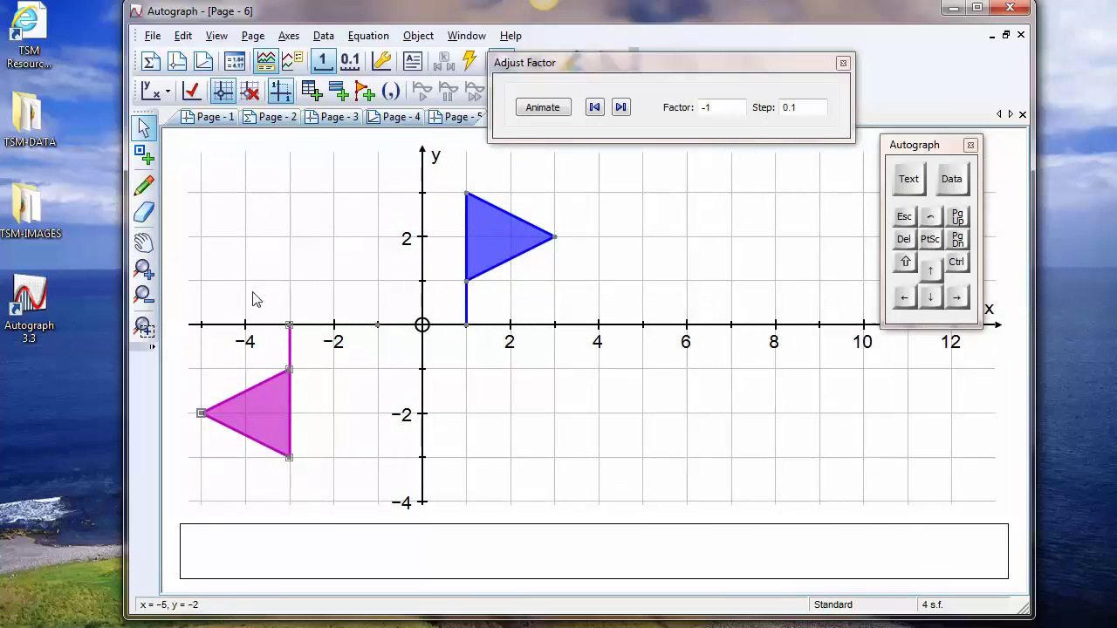
left_click(377, 325)
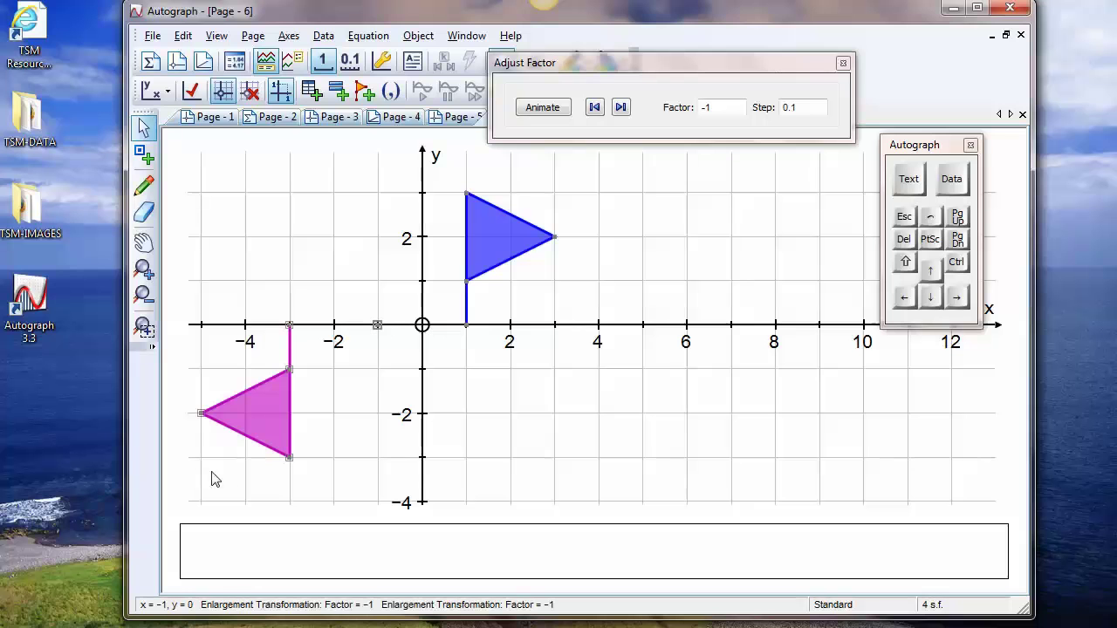
right_click(378, 198)
left_click(444, 443)
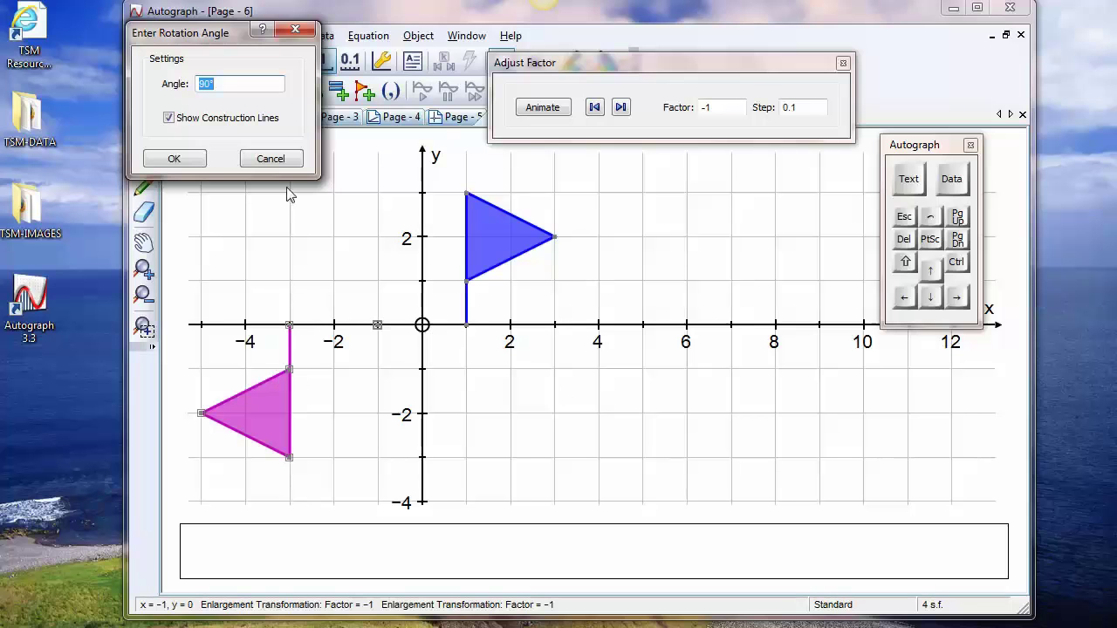
left_click(174, 158)
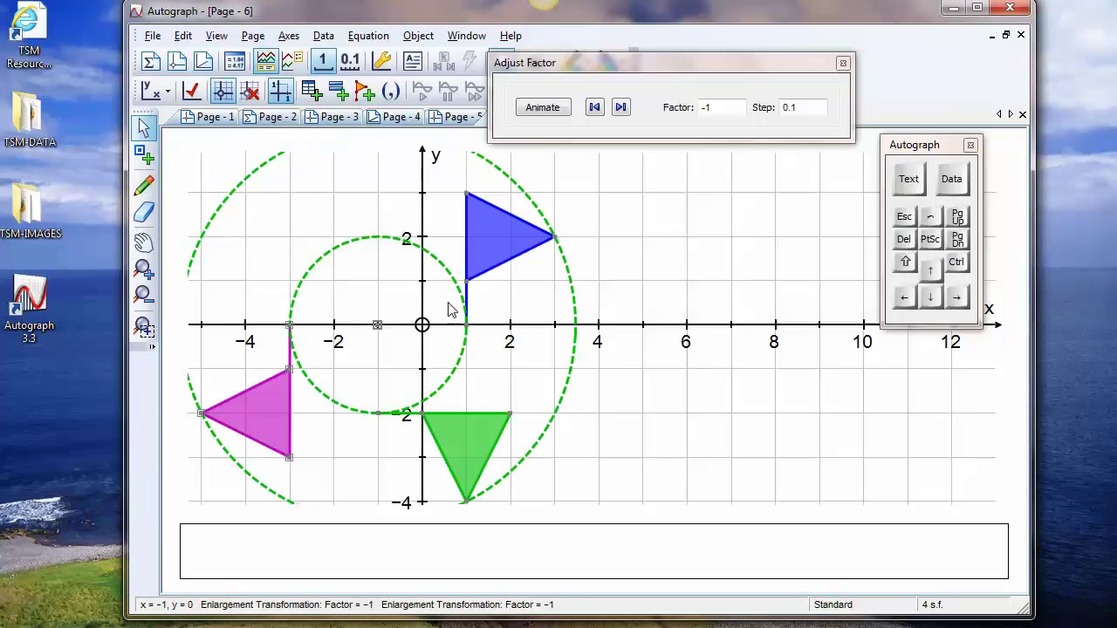
Clear the selection and close the factor adjustment dialog
left_click(463, 444)
left_click(627, 239)
left_click(843, 62)
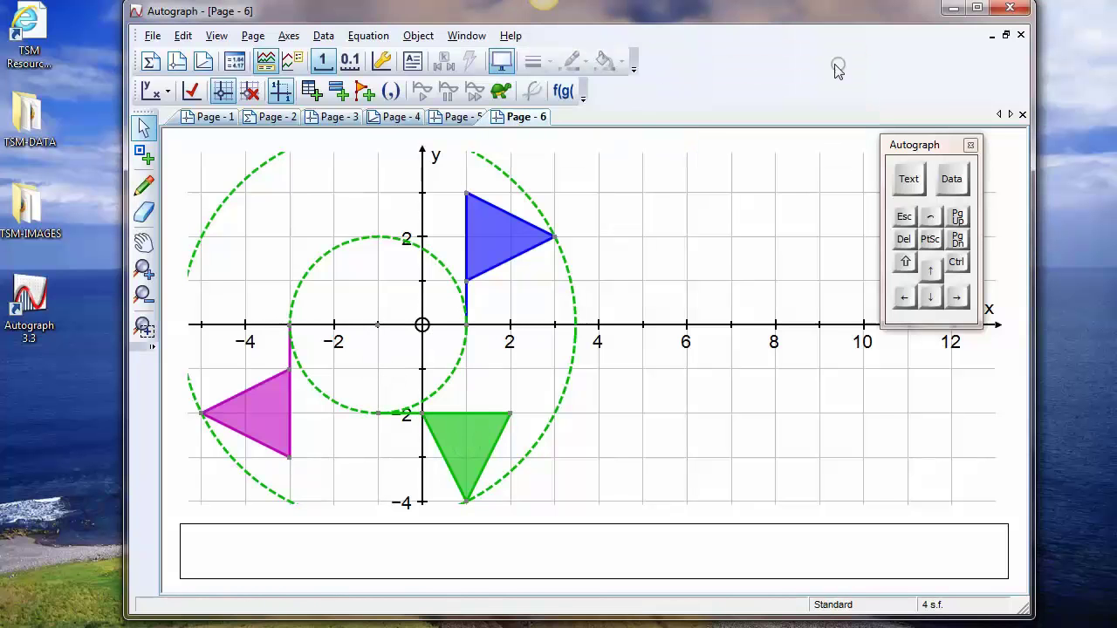
Vary the green flag's rotation angle forwards and backwards in 22.5° steps, ending at 247.5°
left_click(479, 404)
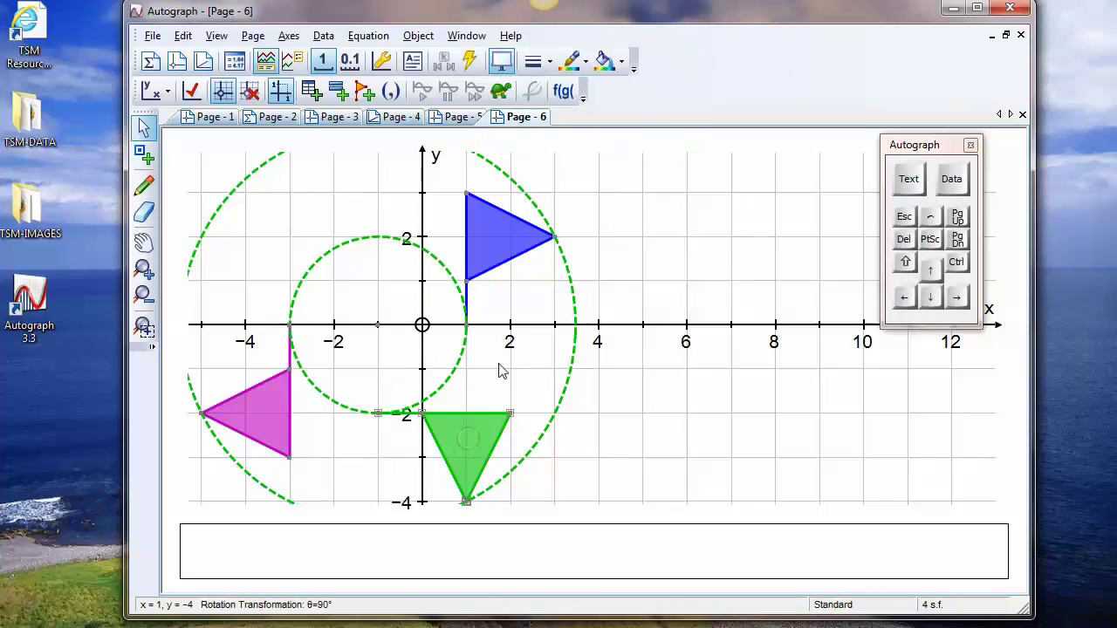
left_click(470, 60)
left_click_drag(330, 148, 691, 68)
left_click(657, 101)
left_click(656, 100)
left_click(656, 100)
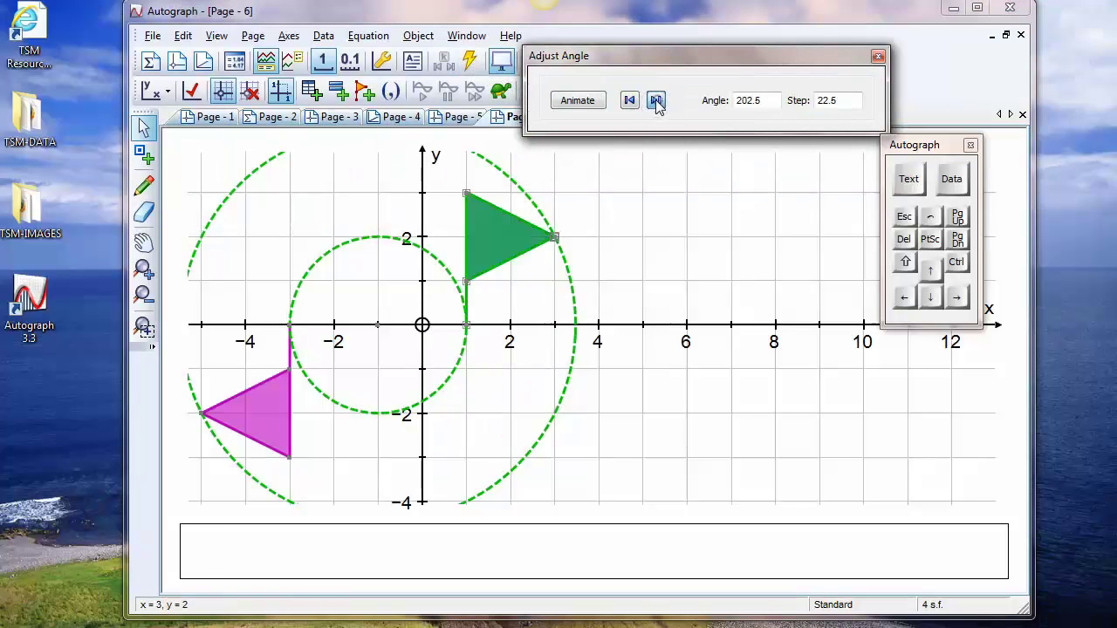
left_click(657, 100)
left_click(657, 100)
left_click(629, 100)
left_click(629, 100)
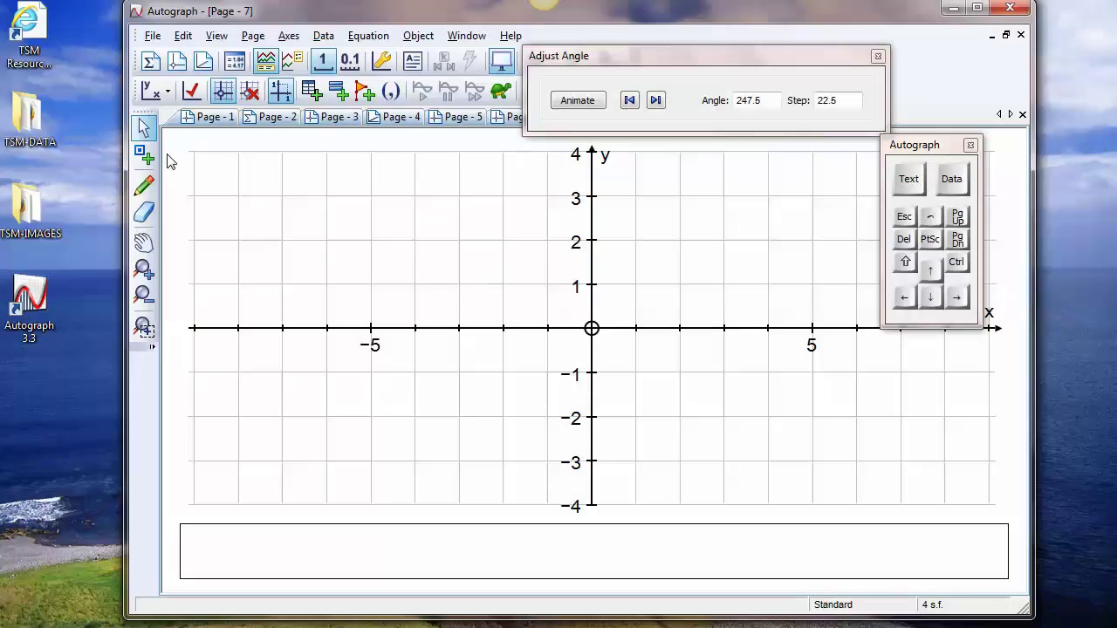
On the new graph page, plot a point at (-2, 0) and draw a circle of radius 3 centred on it
left_click(145, 155)
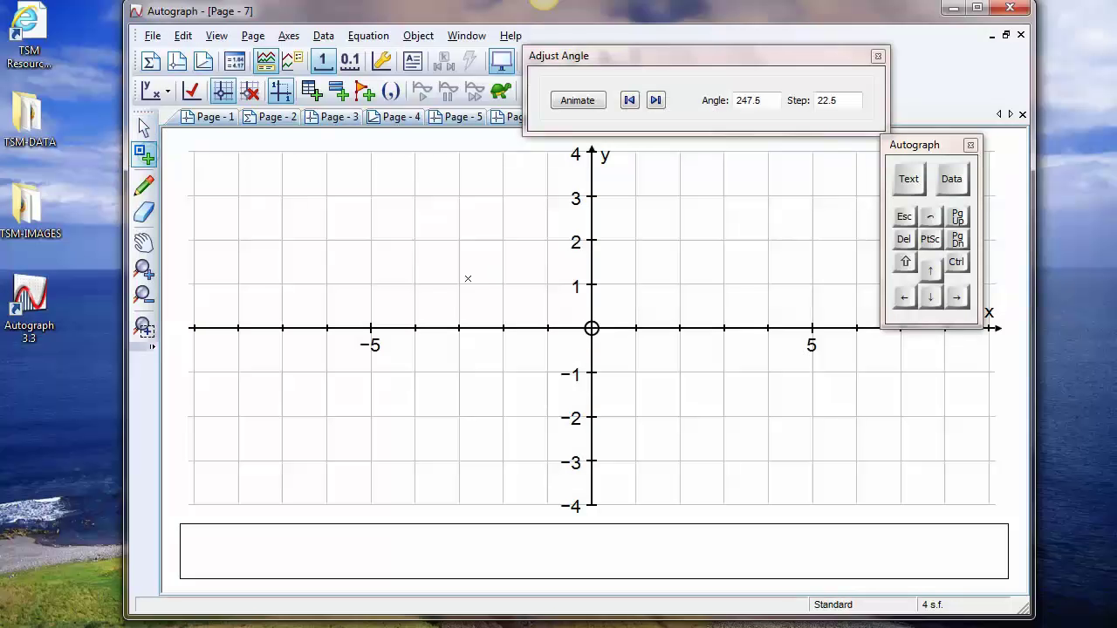
left_click(506, 331)
right_click(505, 329)
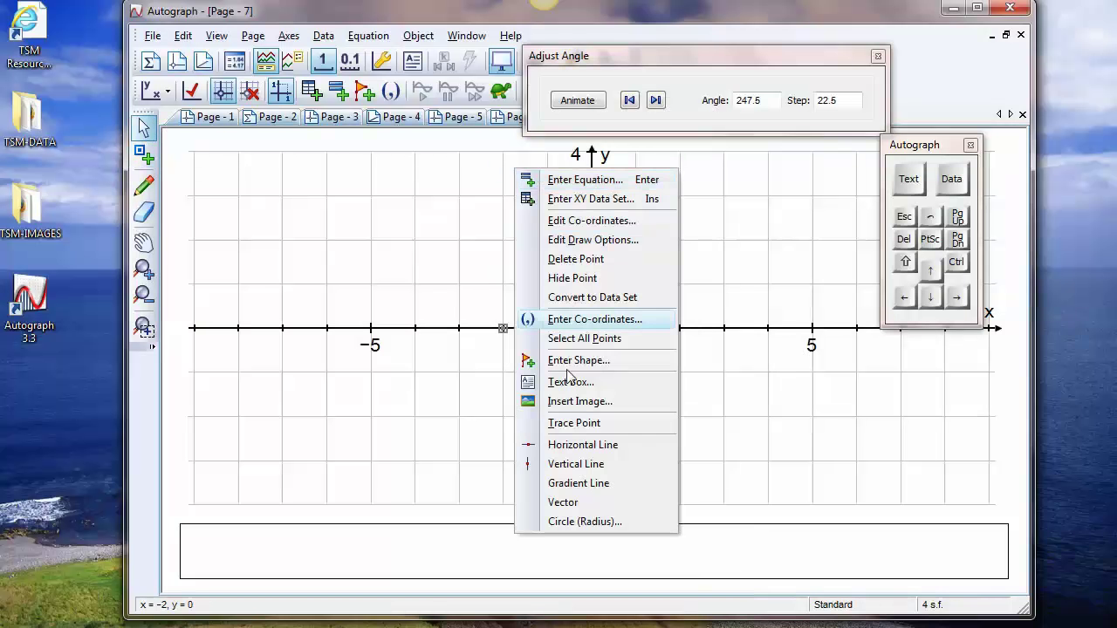
left_click(569, 524)
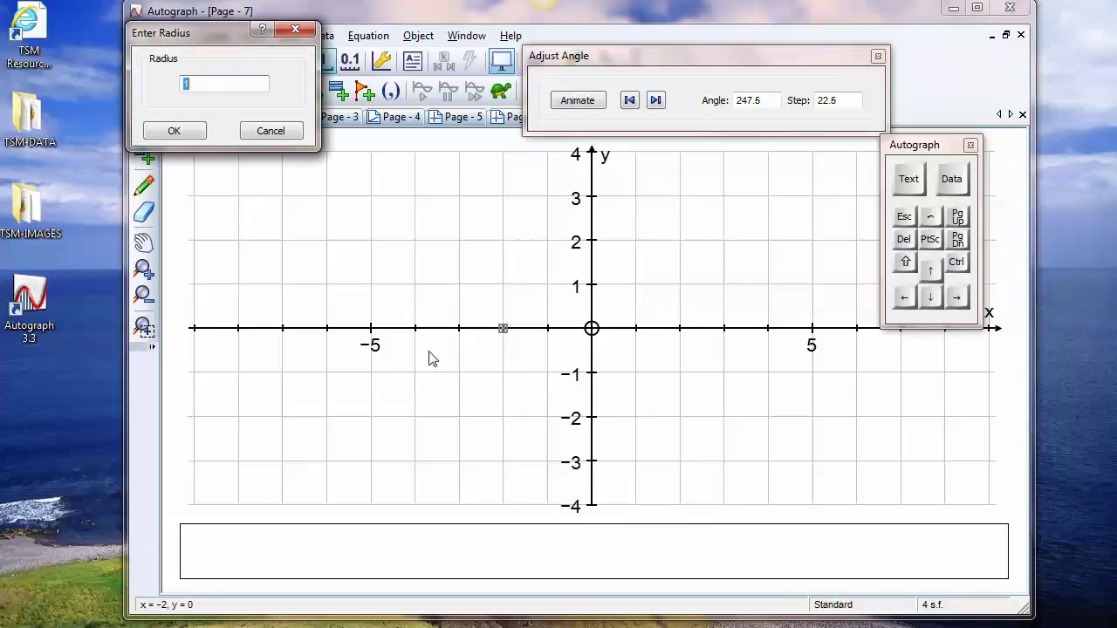
left_click(958, 179)
left_click(1034, 245)
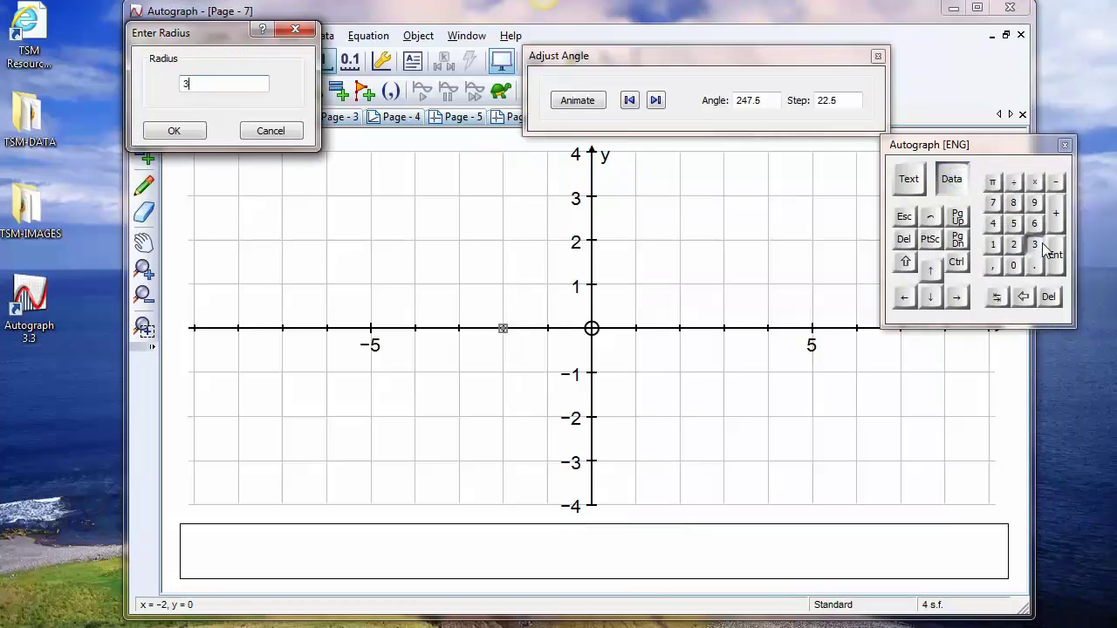
left_click(878, 58)
left_click(179, 130)
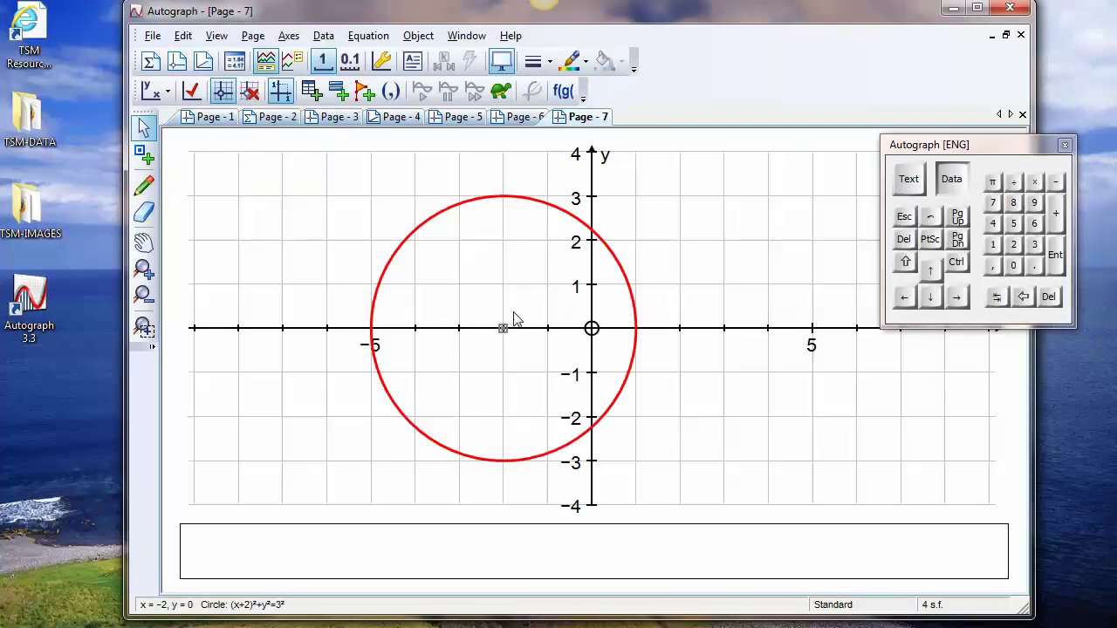
Open the enlarged Status Box for the circle and place it clear of the graph, above the plotting area
double_click(215, 604)
left_click_drag(380, 61, 762, 155)
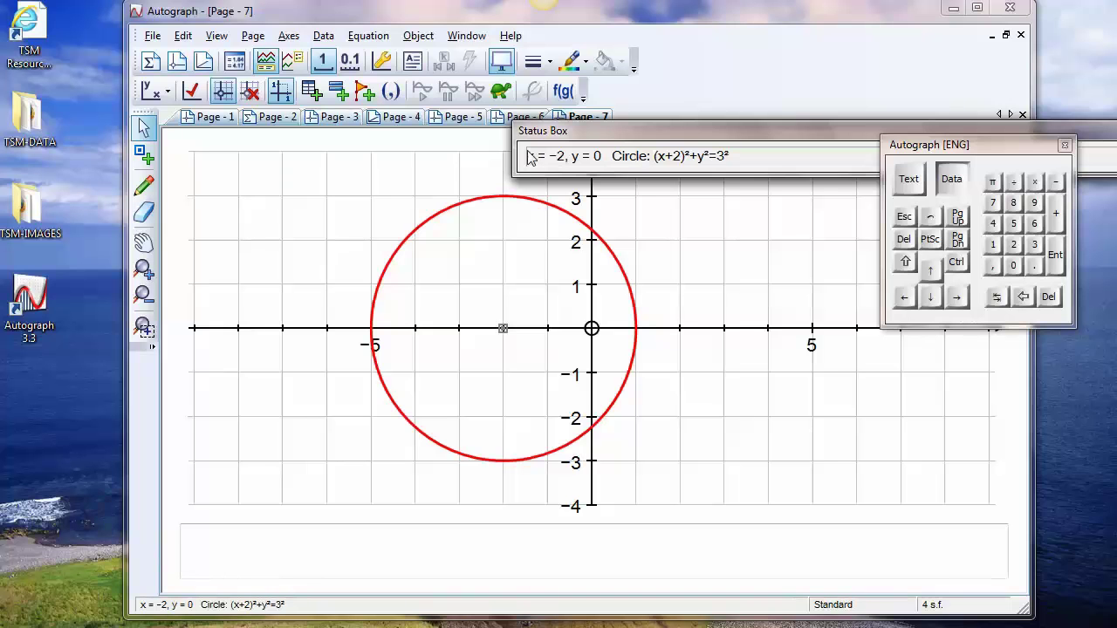
left_click_drag(718, 137, 824, 94)
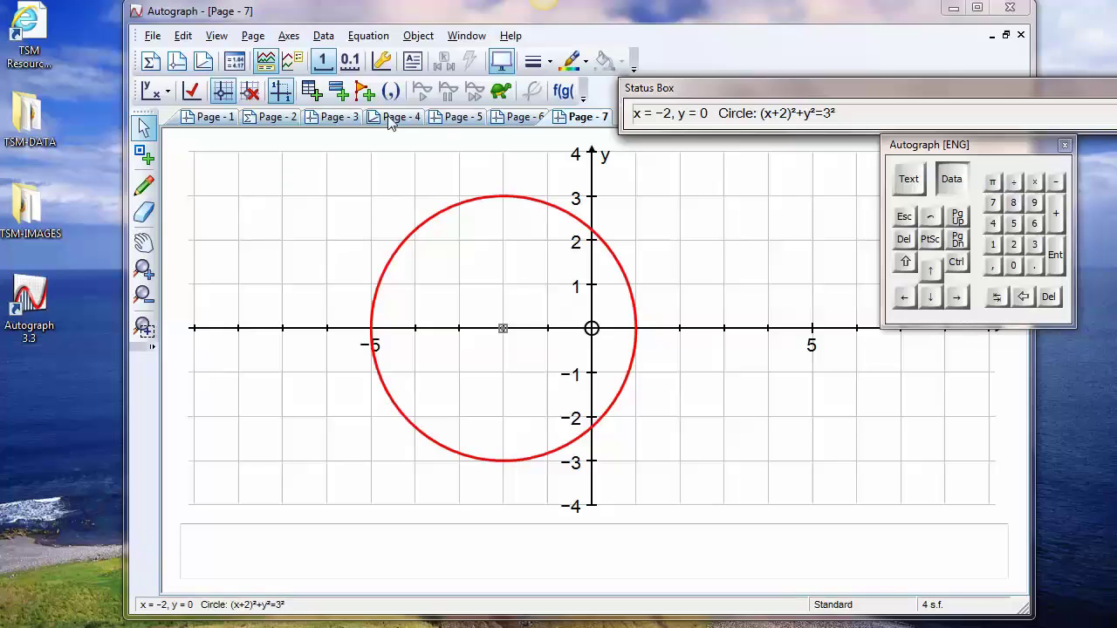
Attach a text box to the circle's centre showing its coordinates, with the word "Point" replaced by "O"
left_click(412, 63)
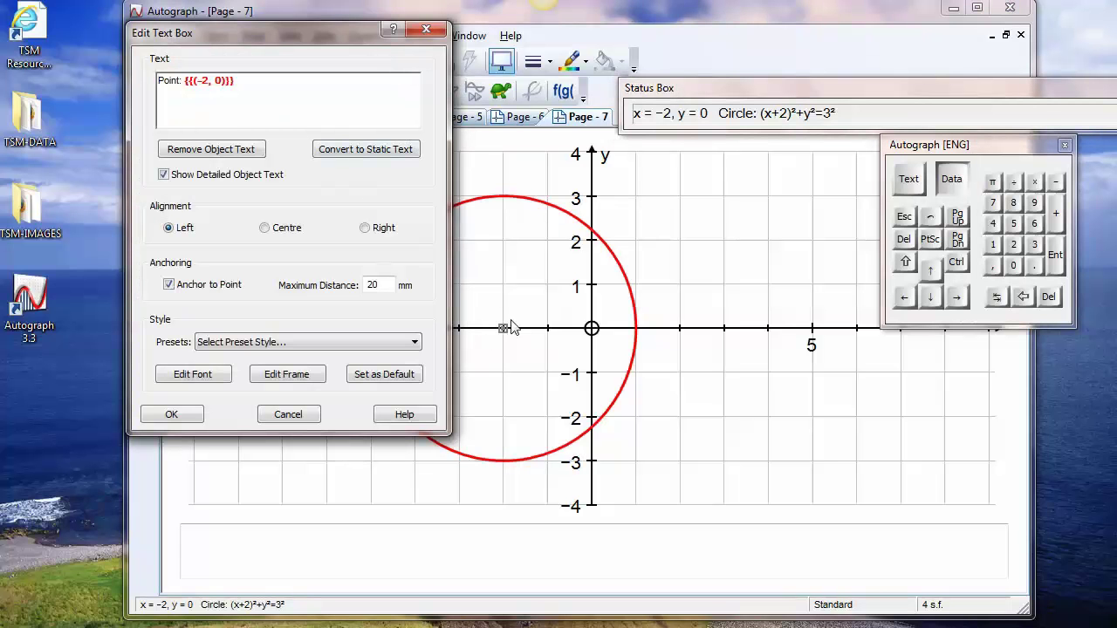
double_click(166, 81)
left_click(908, 179)
left_click(556, 282)
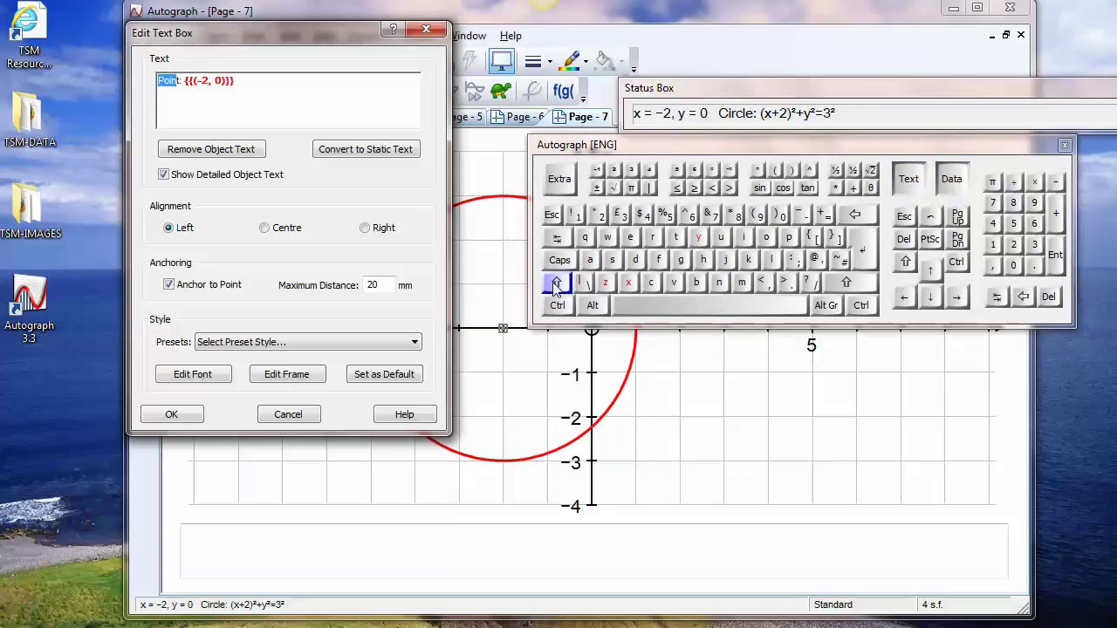
left_click(766, 237)
key("Return")
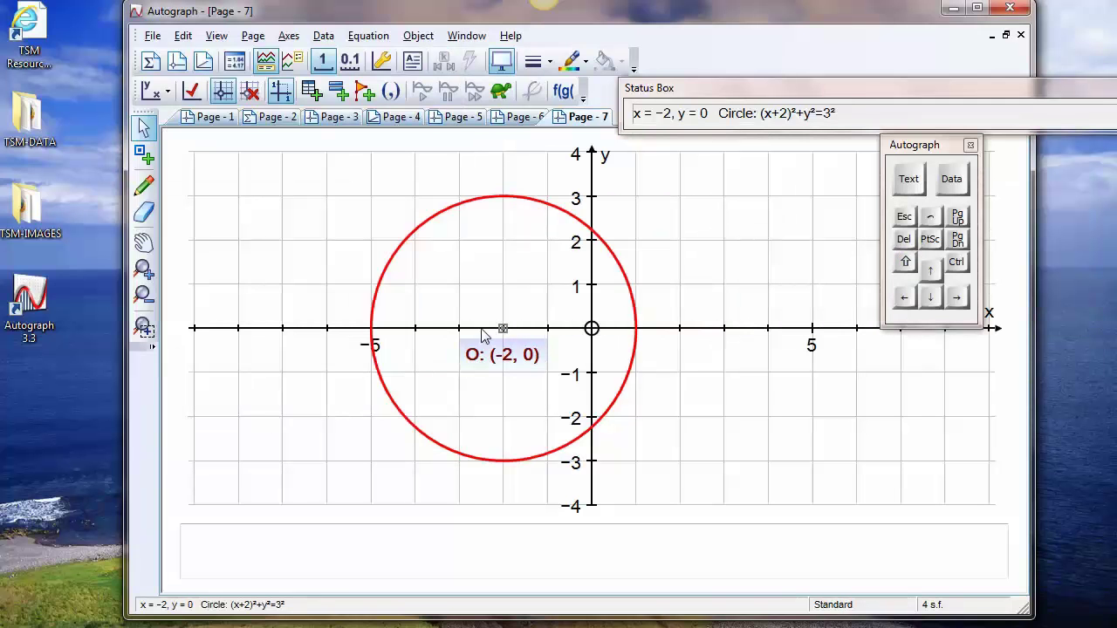
Review the centre label's text box settings and nudge the label slightly just below the centre
double_click(492, 353)
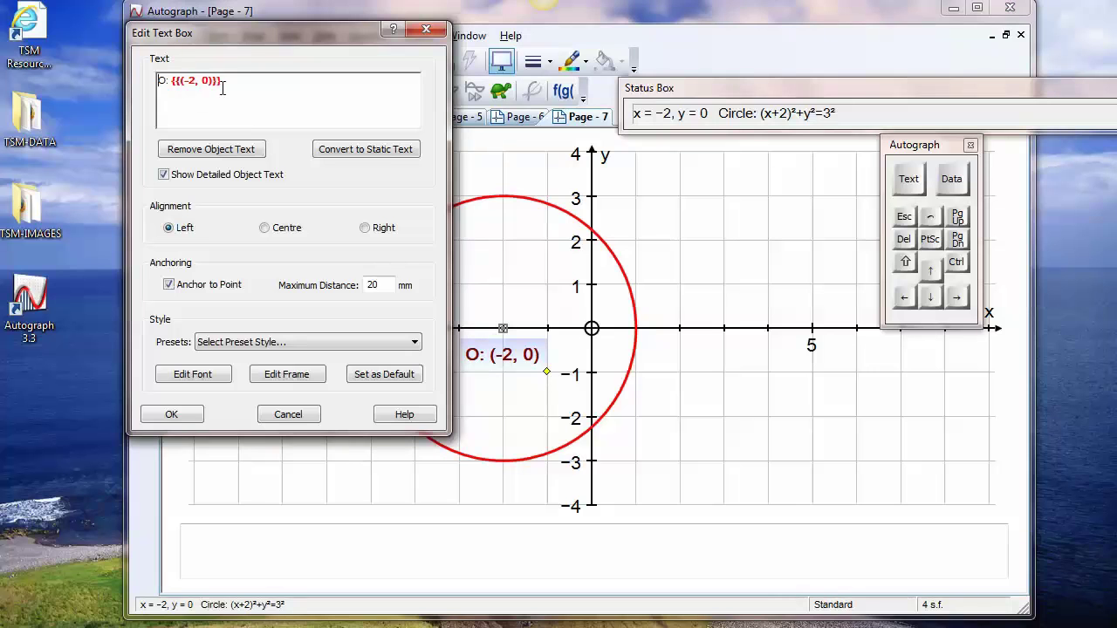
left_click(171, 415)
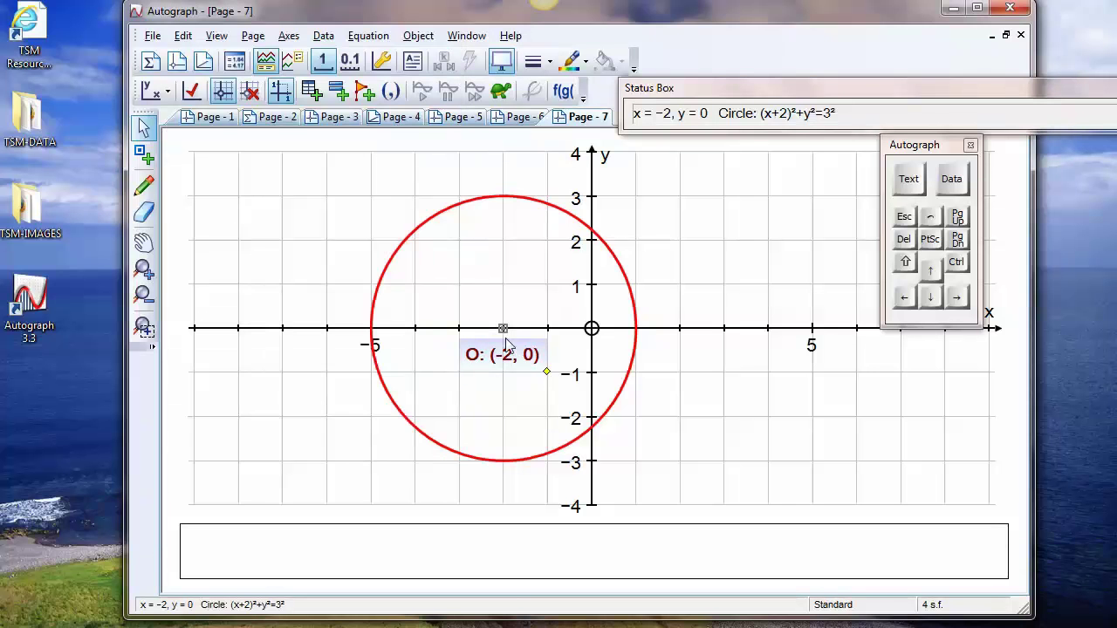
mouse_move(505, 328)
left_mouse_down()
mouse_move(517, 281)
mouse_move(459, 241)
mouse_move(502, 323)
left_mouse_up()
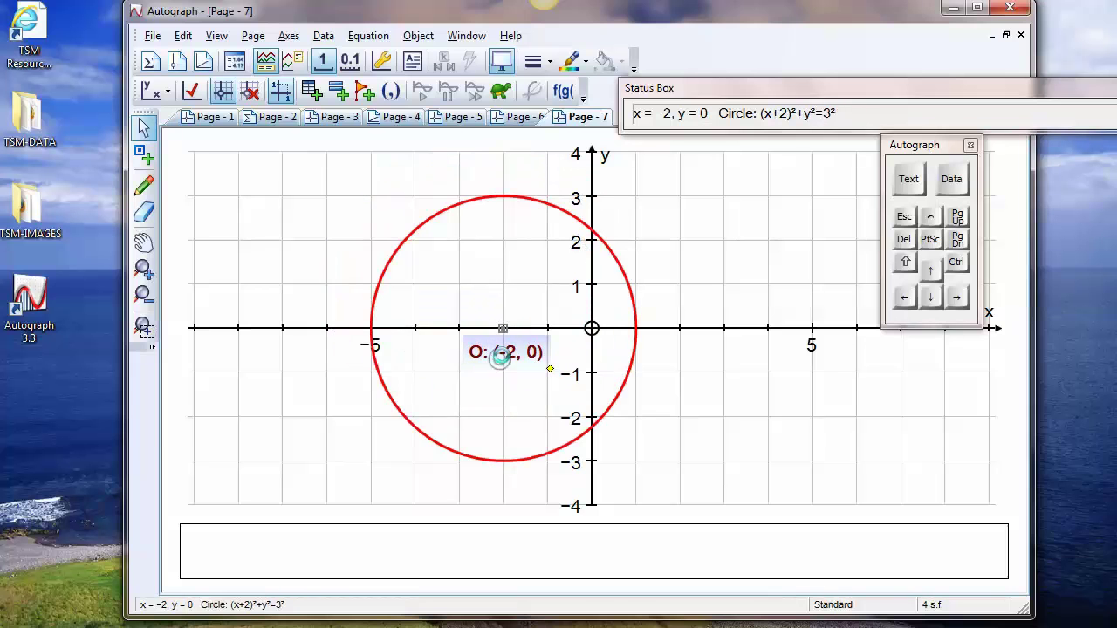
double_click(500, 354)
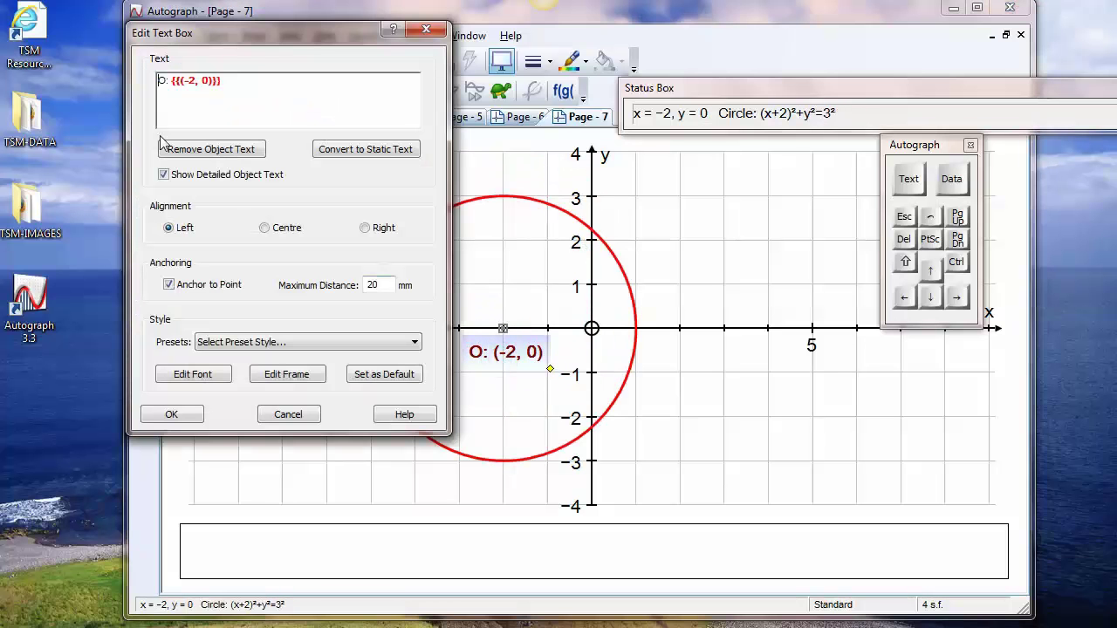
left_click(179, 415)
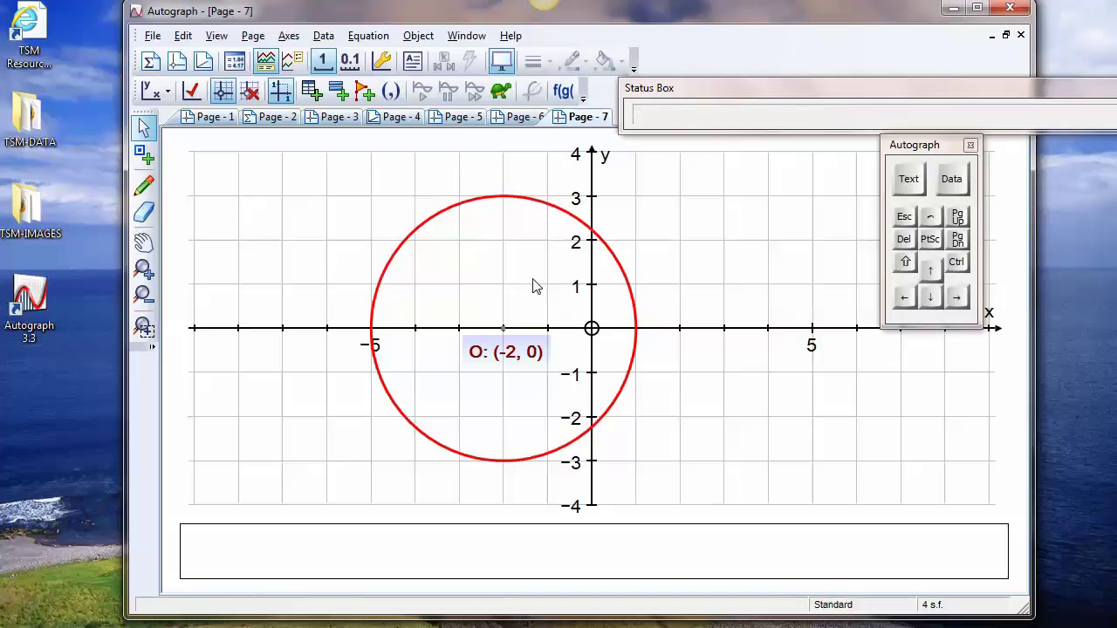
Add a text box with the circle's equation and place it outside the circle, to its upper right
left_click(412, 61)
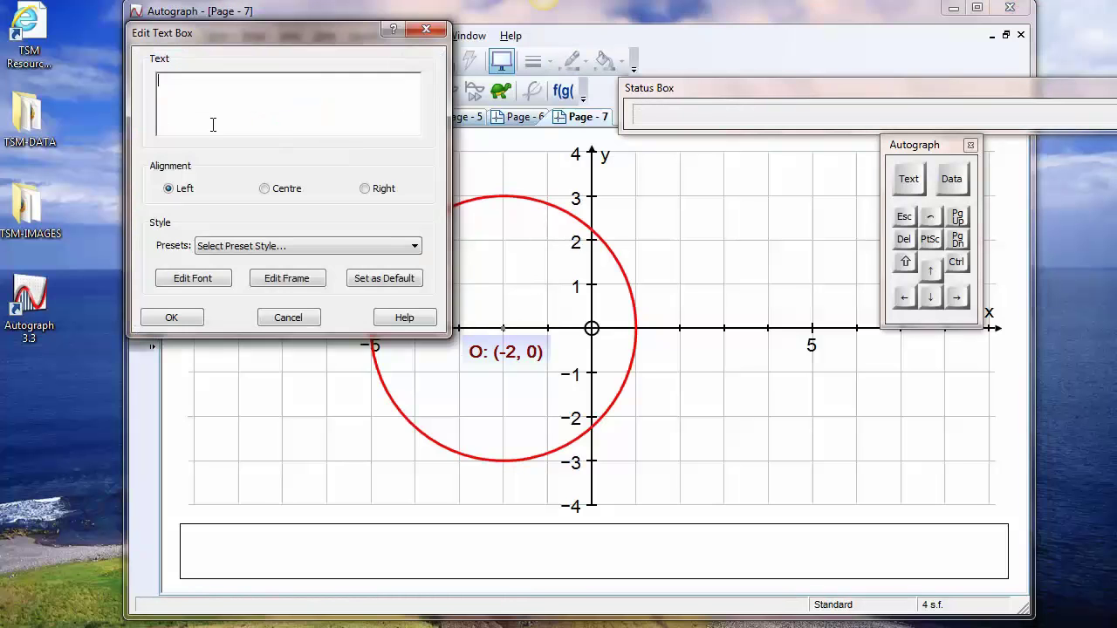
left_click(290, 318)
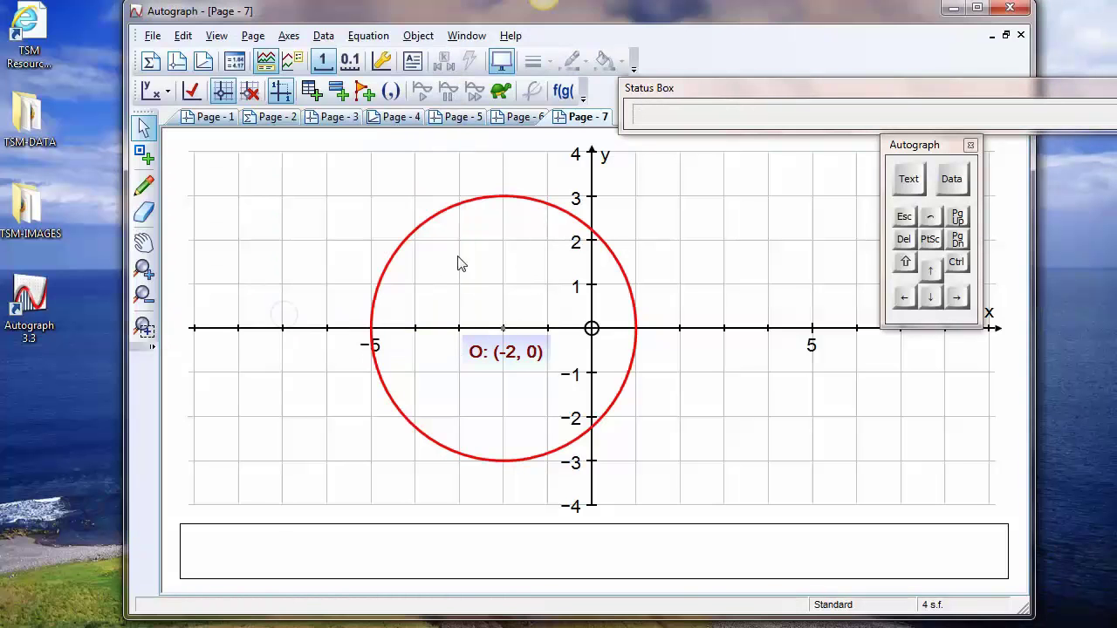
left_click(578, 219)
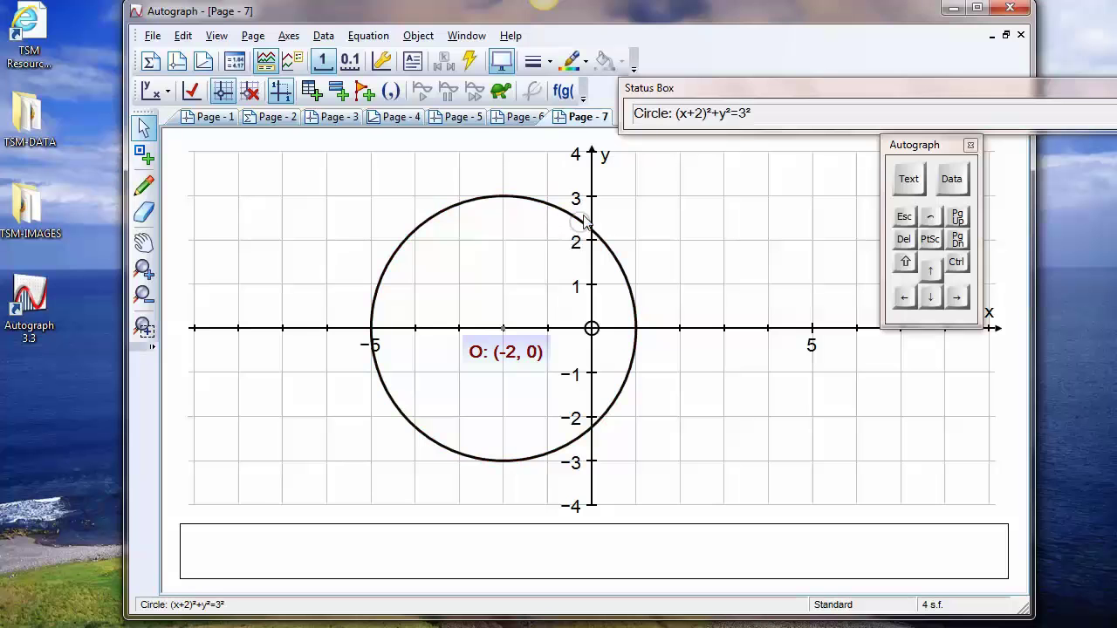
left_click(412, 61)
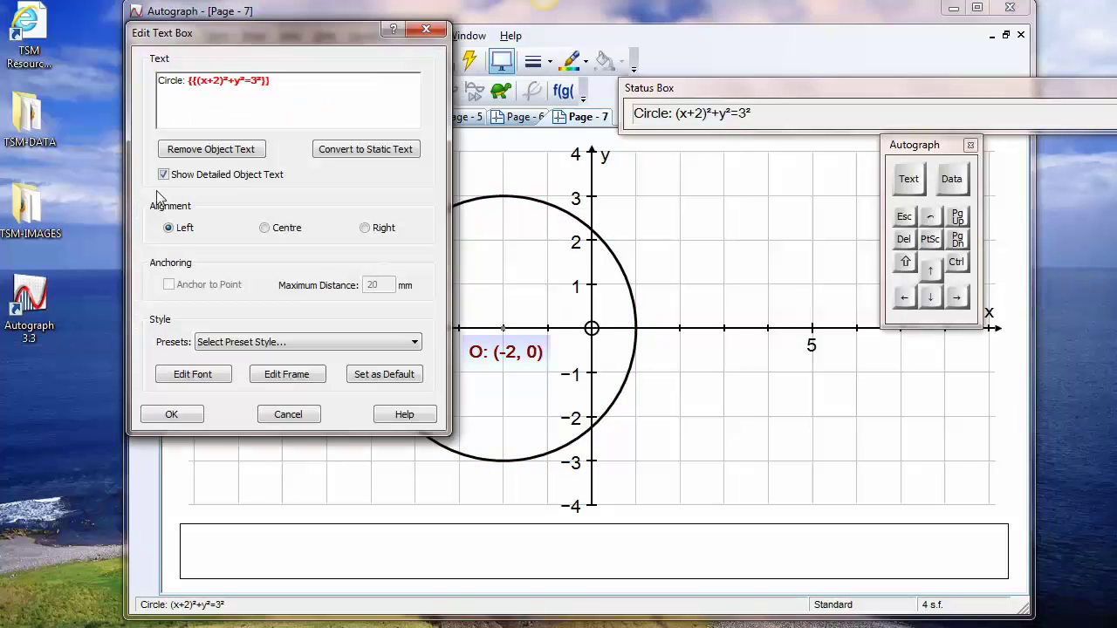
left_click(171, 414)
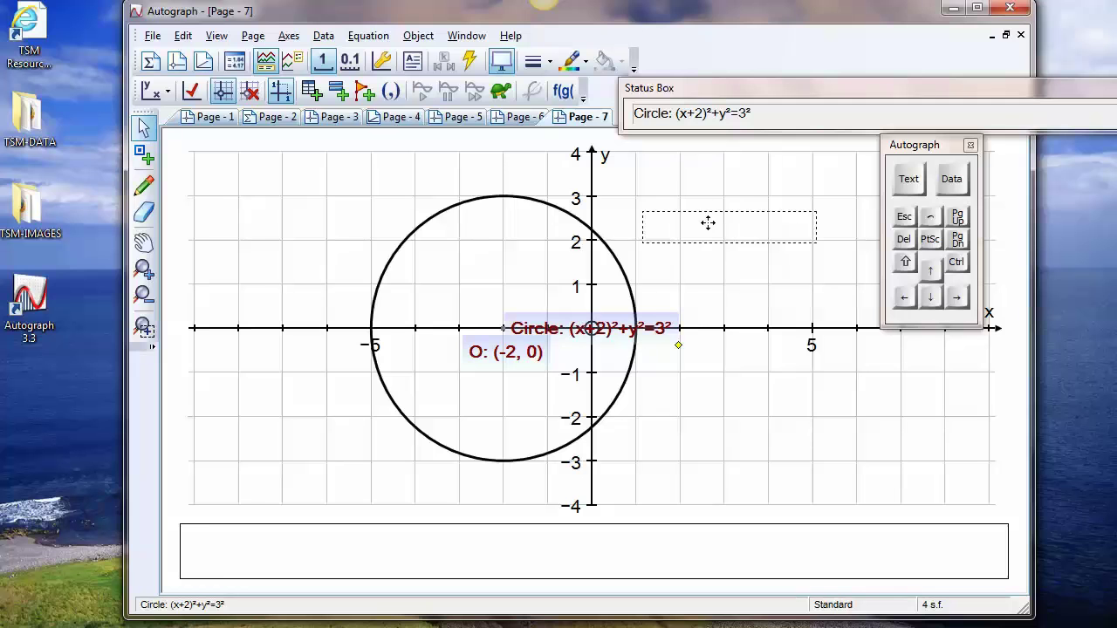
left_click(674, 203)
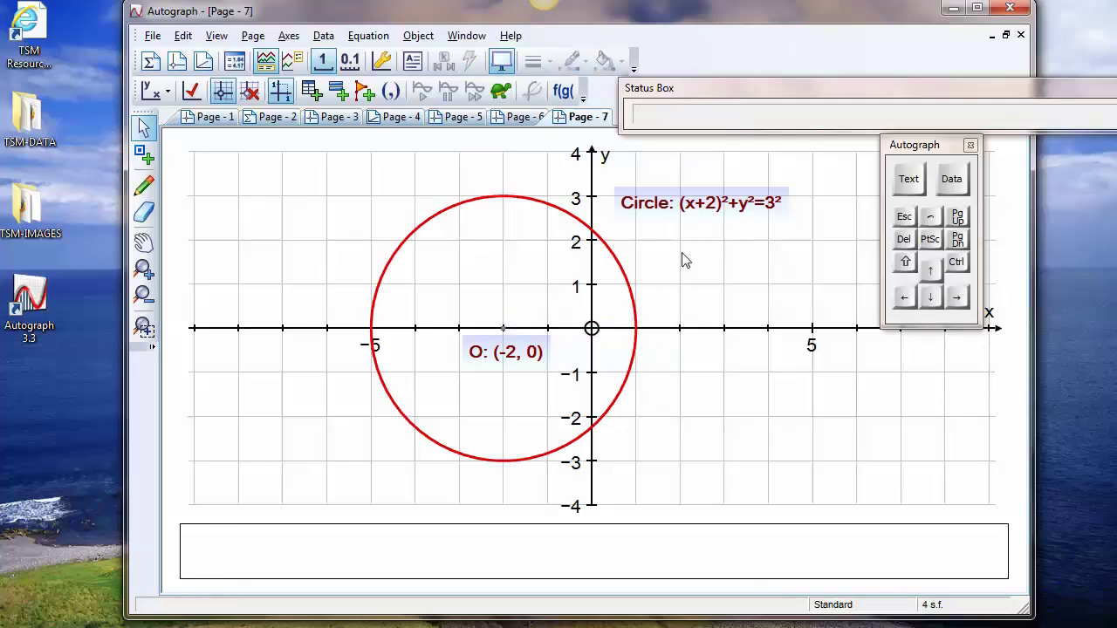
Sketch a freehand mark from the circle's centre to a target labelled (-1, 1), and move the centre to that point
left_click(145, 186)
mouse_move(511, 319)
left_mouse_down()
mouse_move(551, 285)
mouse_move(520, 270)
mouse_move(541, 255)
mouse_move(542, 268)
mouse_move(570, 272)
left_mouse_up()
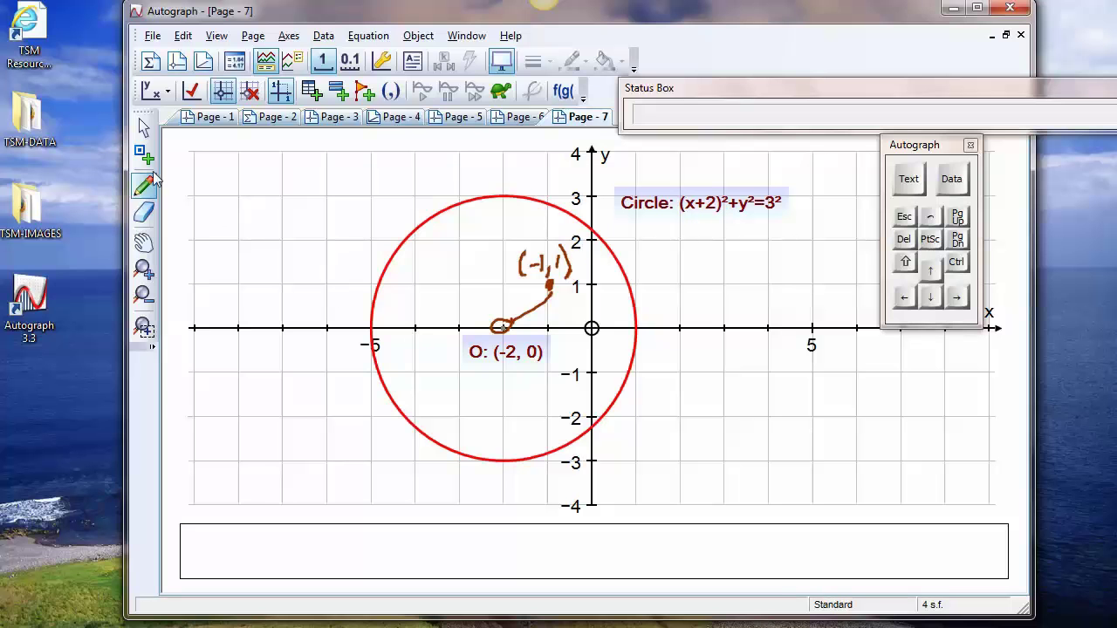
left_click(144, 129)
left_click(507, 330)
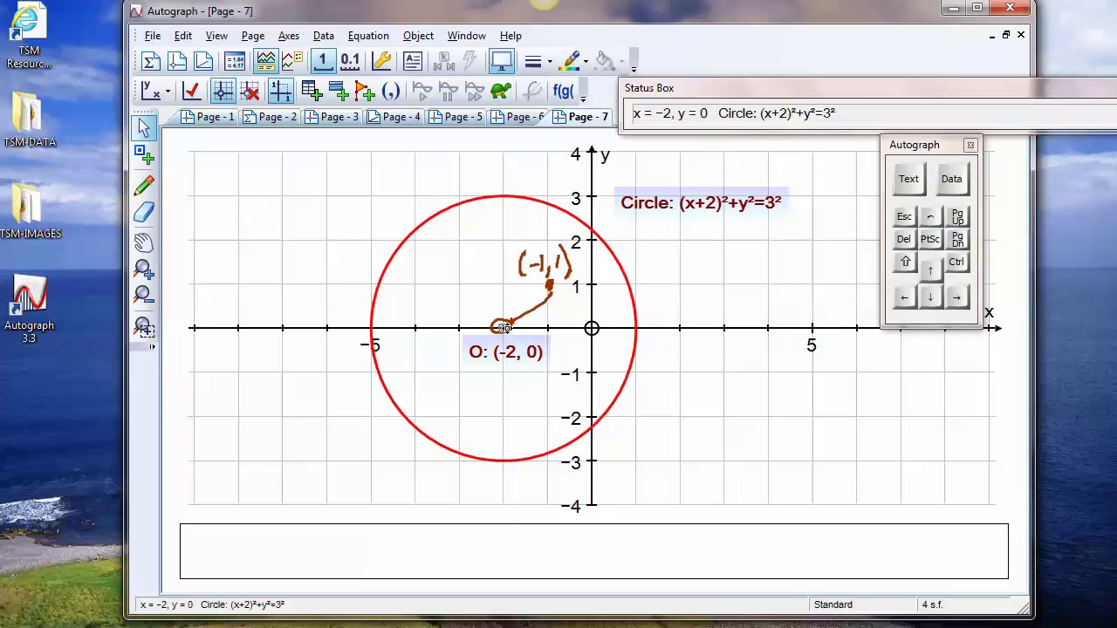
left_click(957, 297)
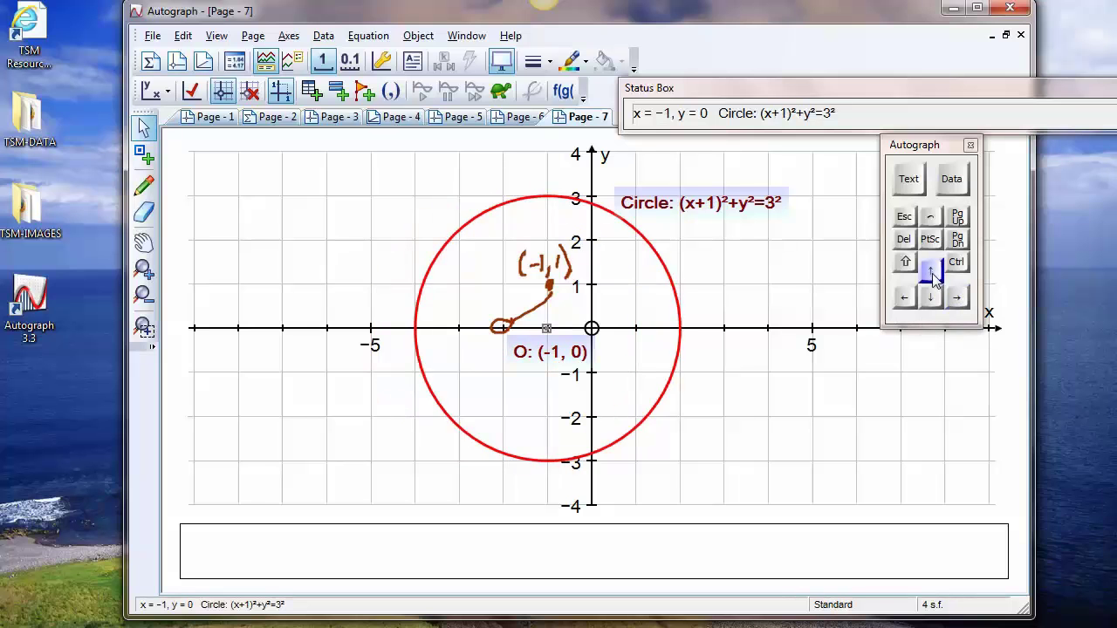
left_click(932, 272)
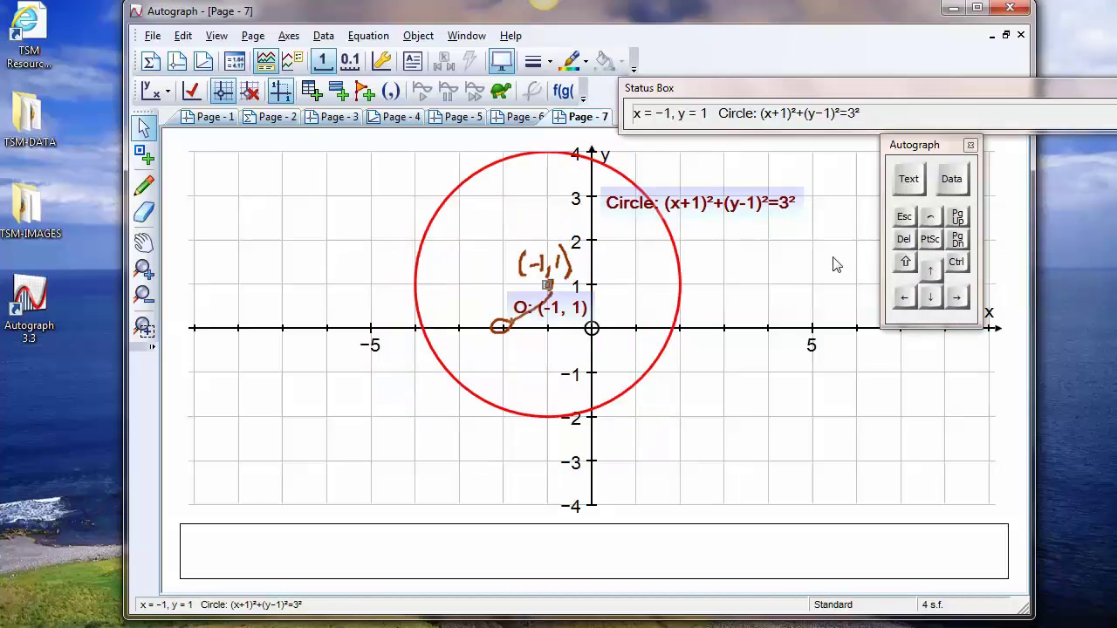
Return the circle's centre to (-2, 0) and erase the handwritten notes and both text labels
mouse_move(547, 284)
left_mouse_down()
mouse_move(504, 305)
mouse_move(503, 326)
left_mouse_up()
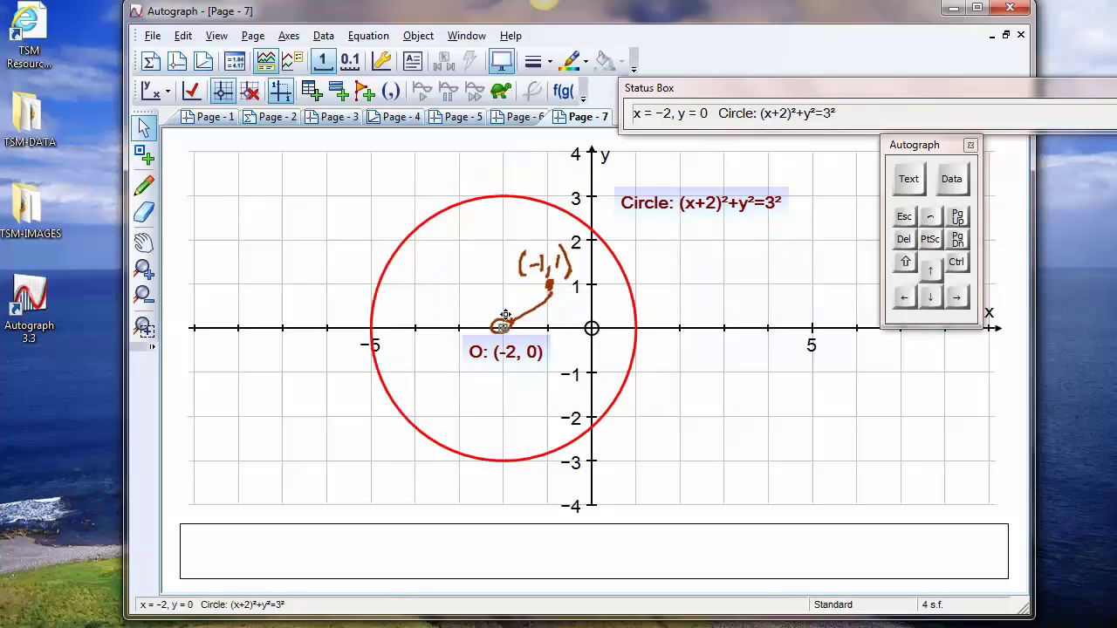
left_click(145, 211)
mouse_move(522, 262)
left_mouse_down()
mouse_move(541, 292)
mouse_move(548, 277)
mouse_move(568, 275)
mouse_move(506, 318)
mouse_move(671, 199)
mouse_move(537, 313)
mouse_move(517, 350)
left_mouse_up()
left_click(641, 217)
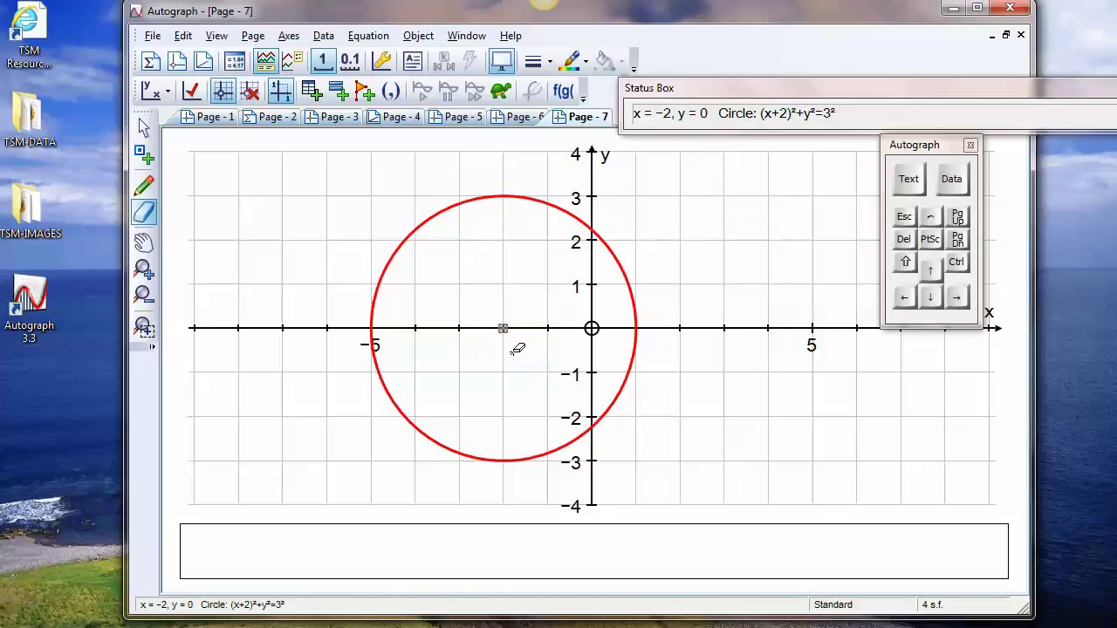
Hide the axes and grid, and attach three points to the circle at its upper left, lower left and lower right
left_click(250, 92)
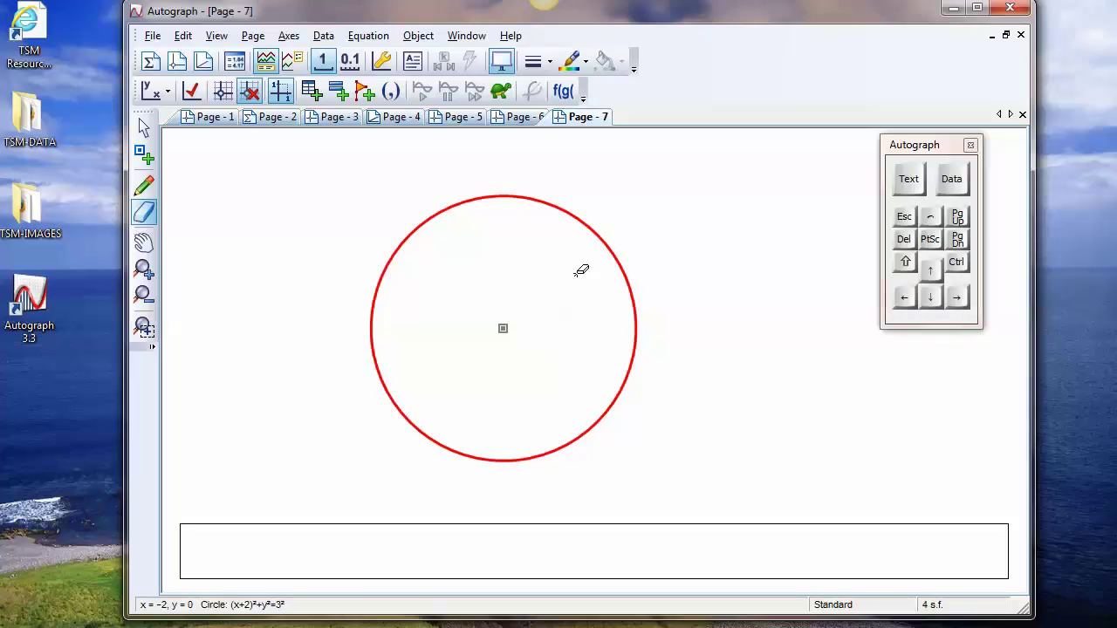
left_click(144, 154)
left_click(427, 222)
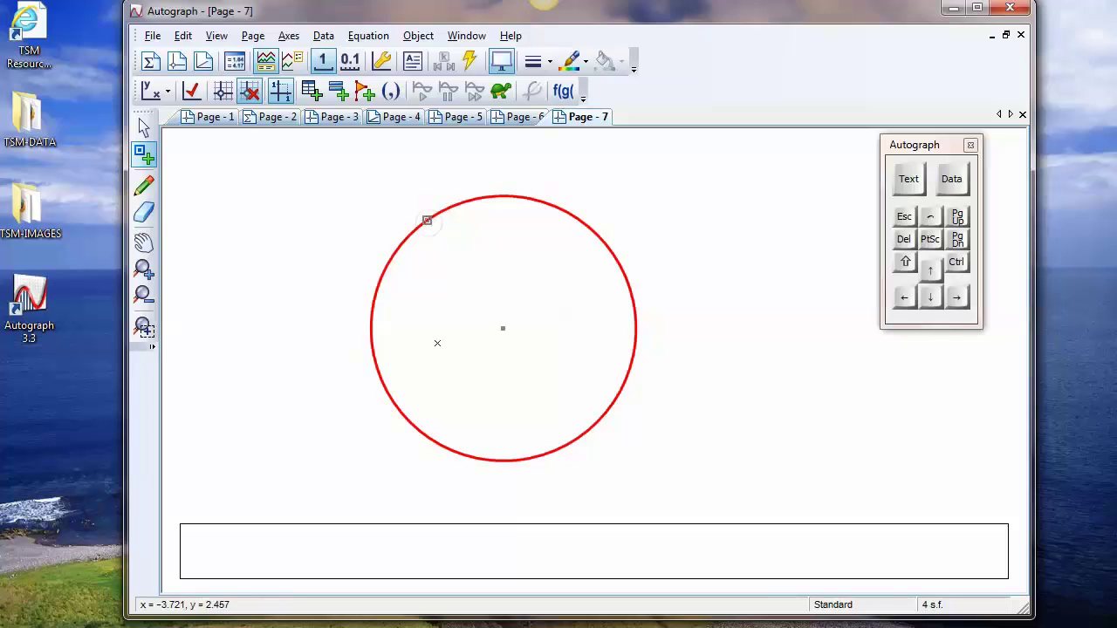
left_click(406, 415)
left_click(601, 423)
left_click(144, 128)
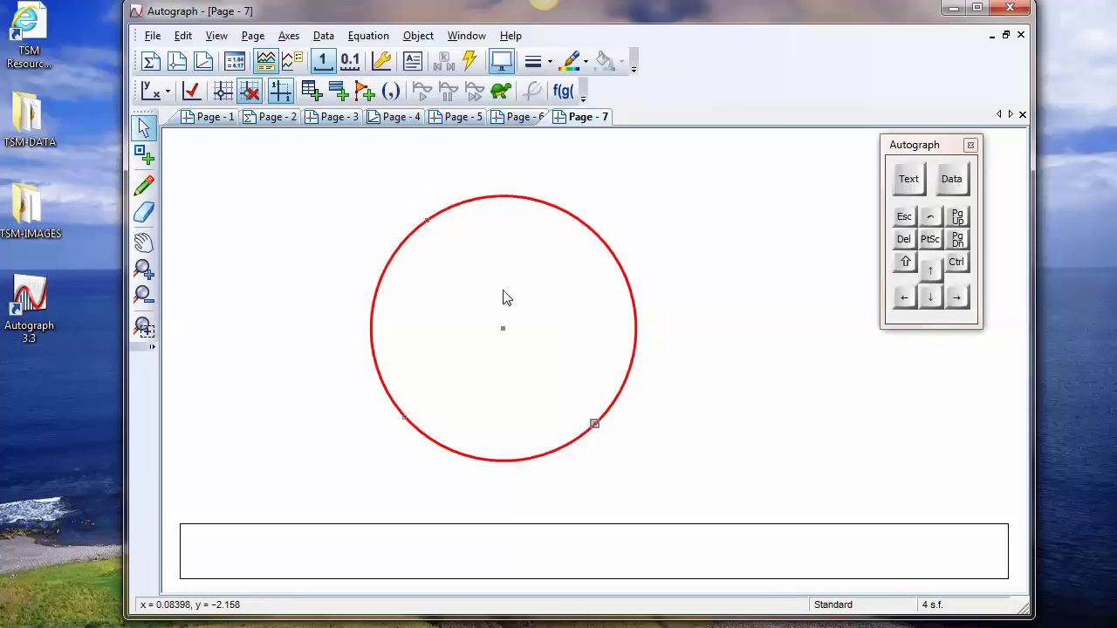
Join the circle's centre to its lower-right point and to its lower-left point with line segments
left_click(490, 324)
left_click_drag(611, 458, 611, 454)
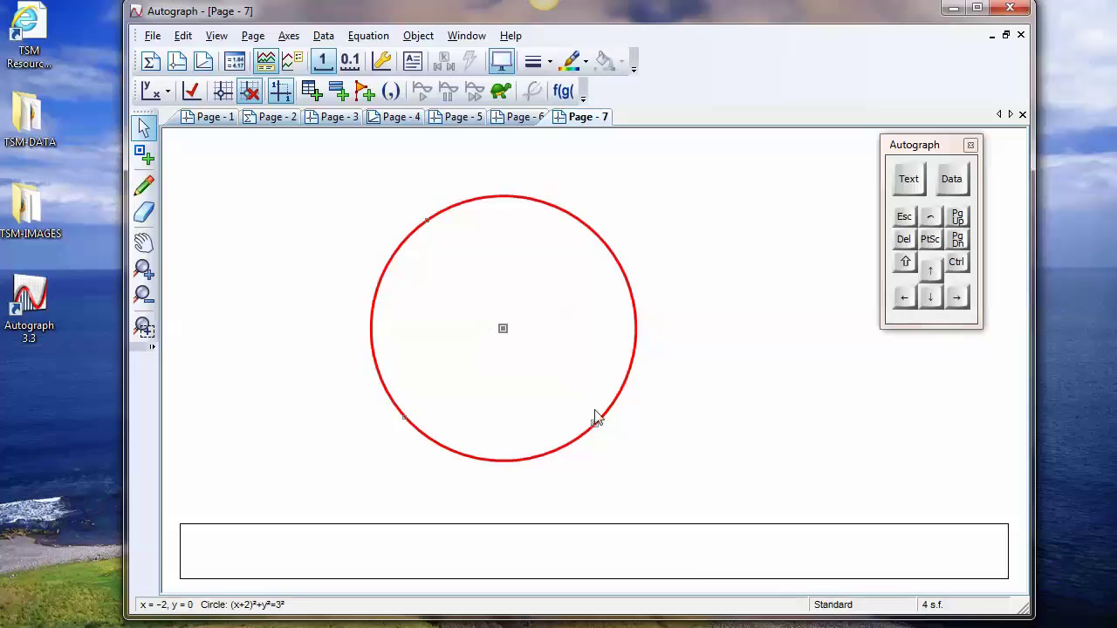
right_click(672, 200)
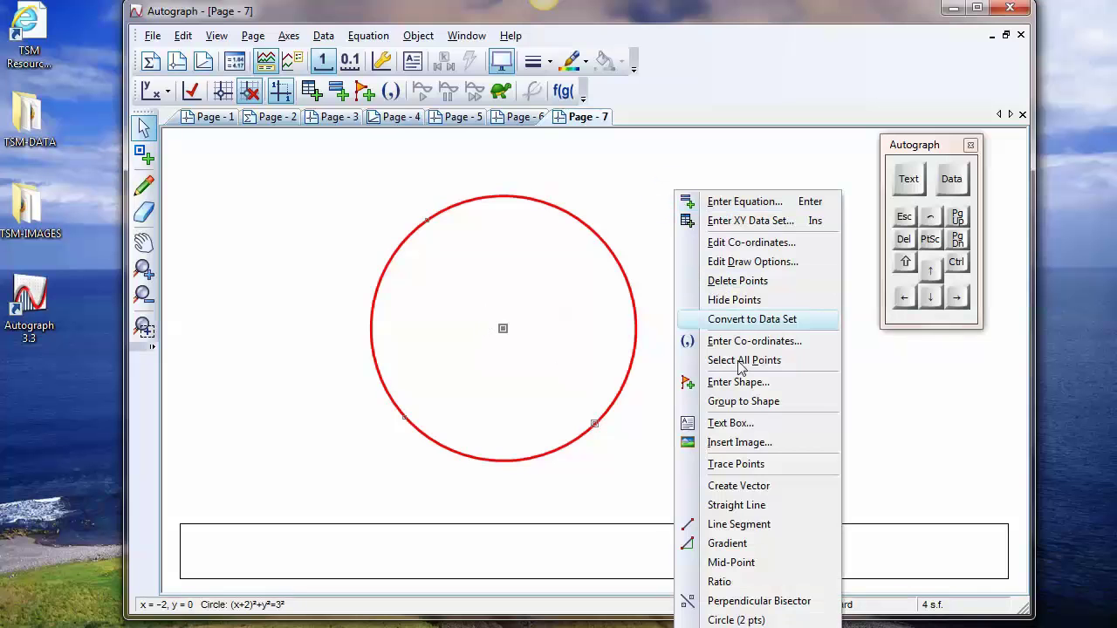
left_click(737, 524)
left_click(404, 417, "shift")
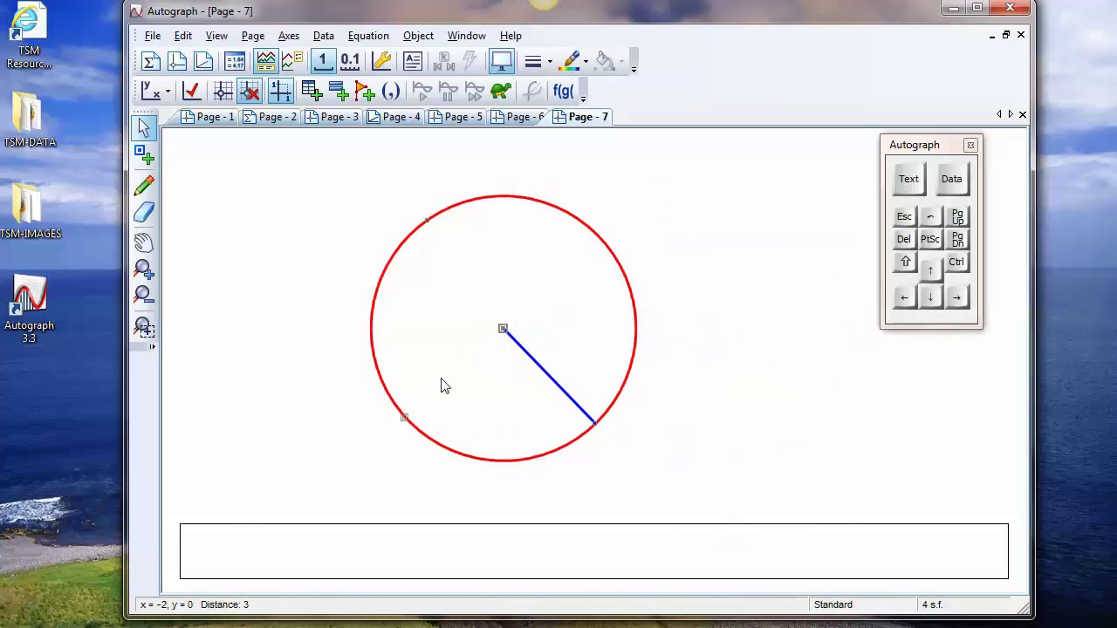
right_click(702, 179)
left_click(764, 509)
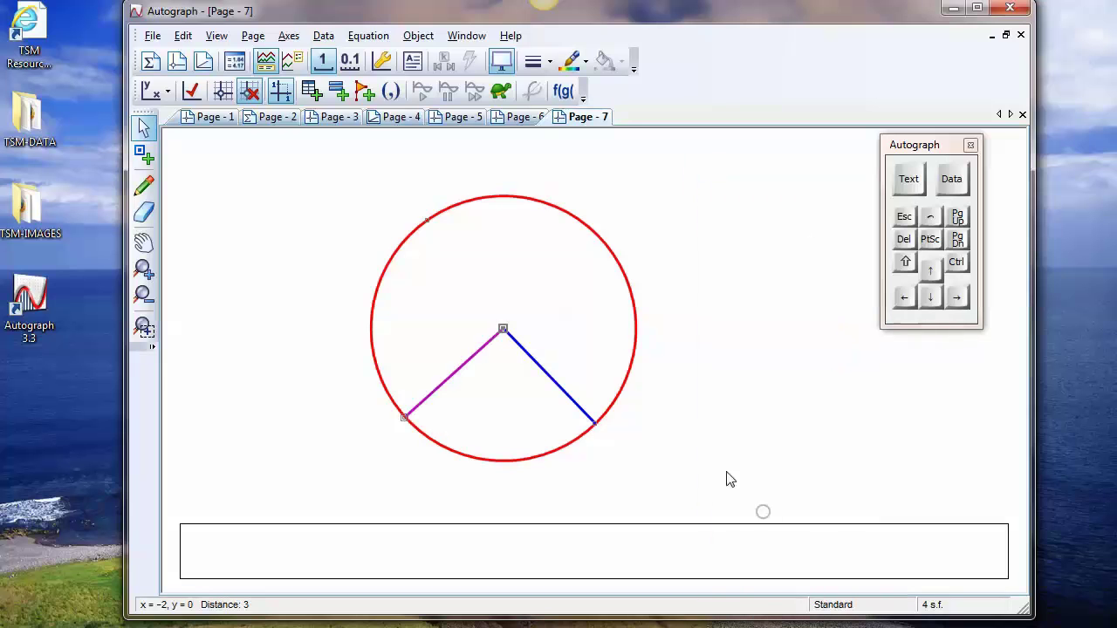
Join the upper-left point to the lower-left and lower-right points with line segments, and slide the upper point slightly clockwise along the circle
mouse_move(348, 190)
left_mouse_down()
mouse_move(451, 322)
mouse_move(439, 460)
left_mouse_up()
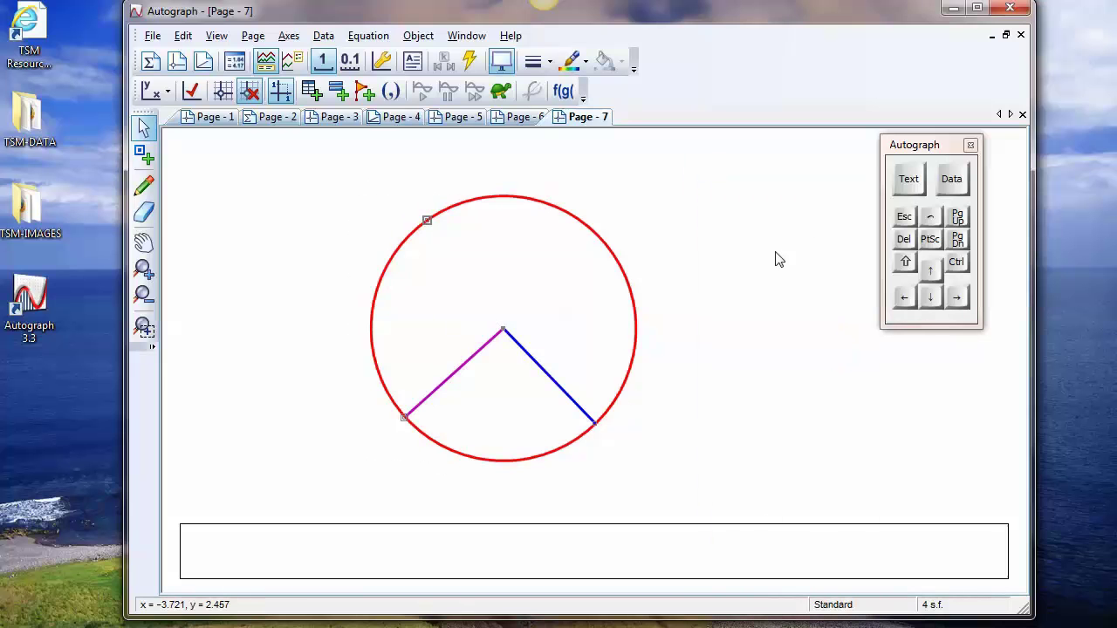
right_click(772, 255)
left_click(820, 508)
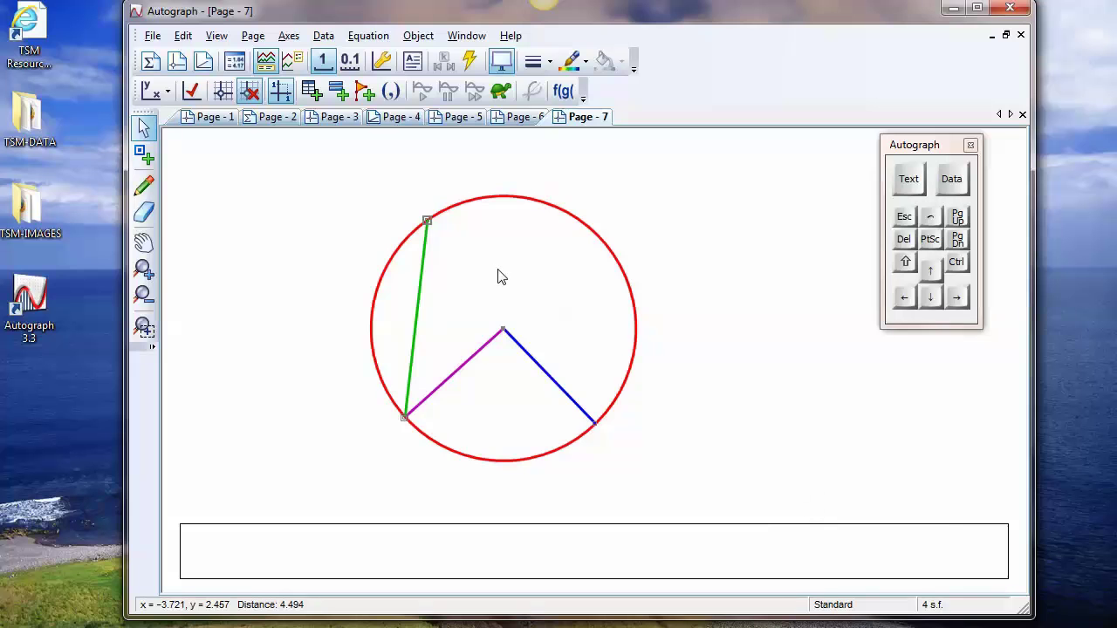
left_click_drag(427, 220, 430, 221)
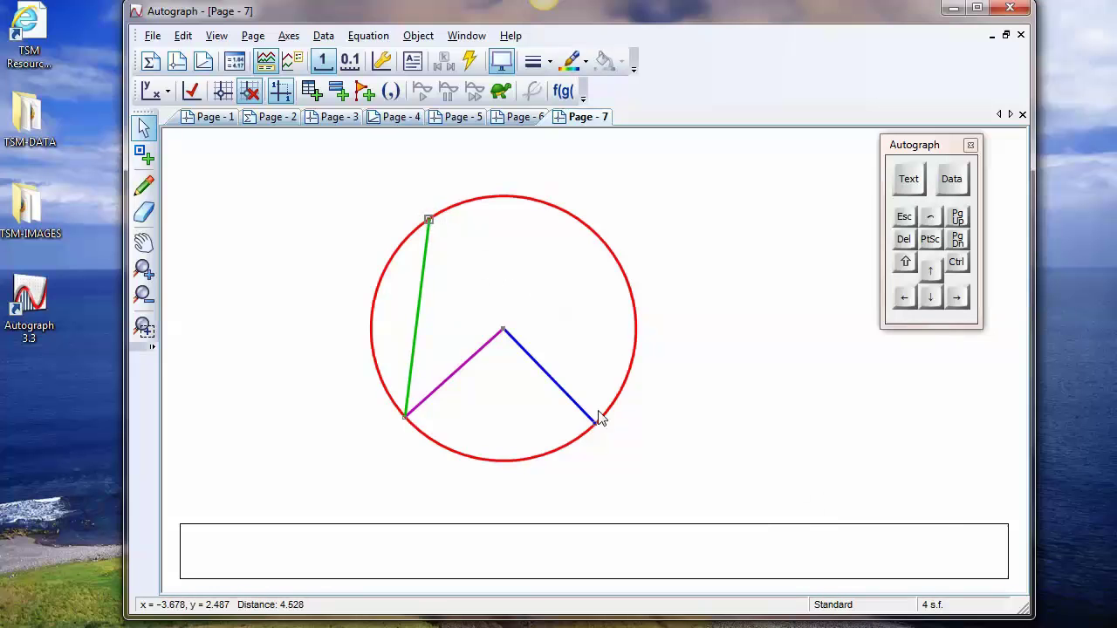
left_click_drag(597, 425, 596, 423)
right_click(675, 184)
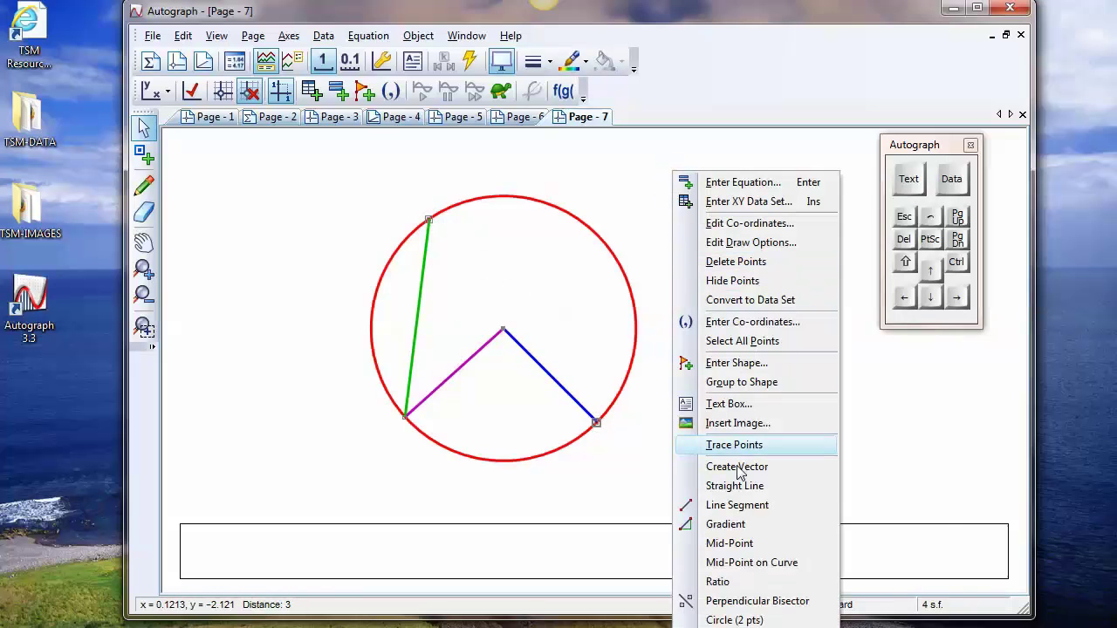
left_click(738, 506)
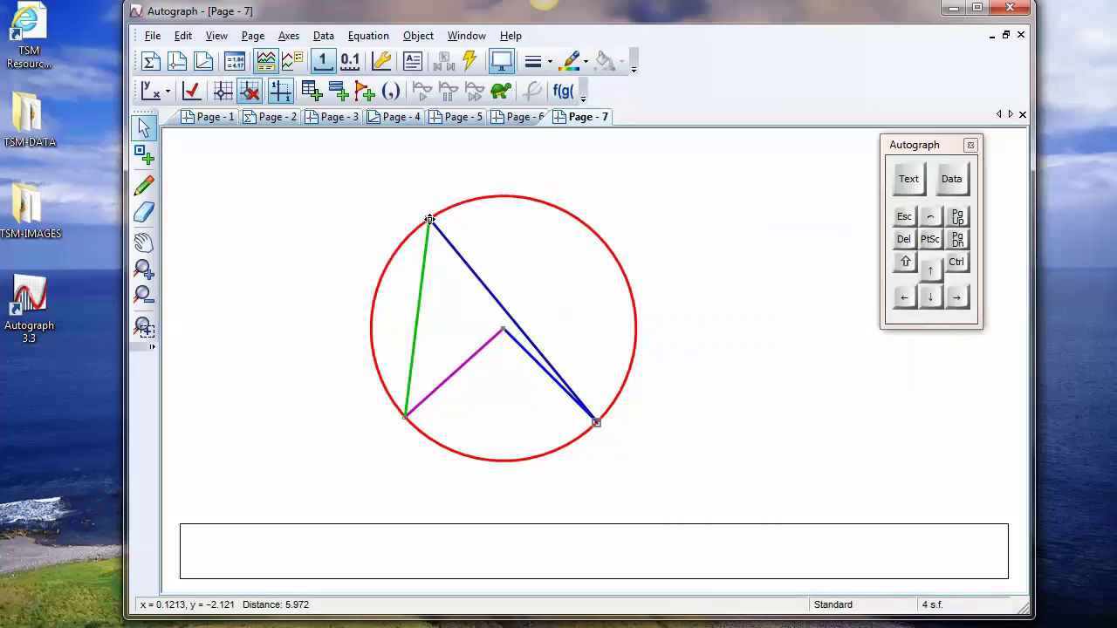
left_click_drag(429, 219, 491, 254)
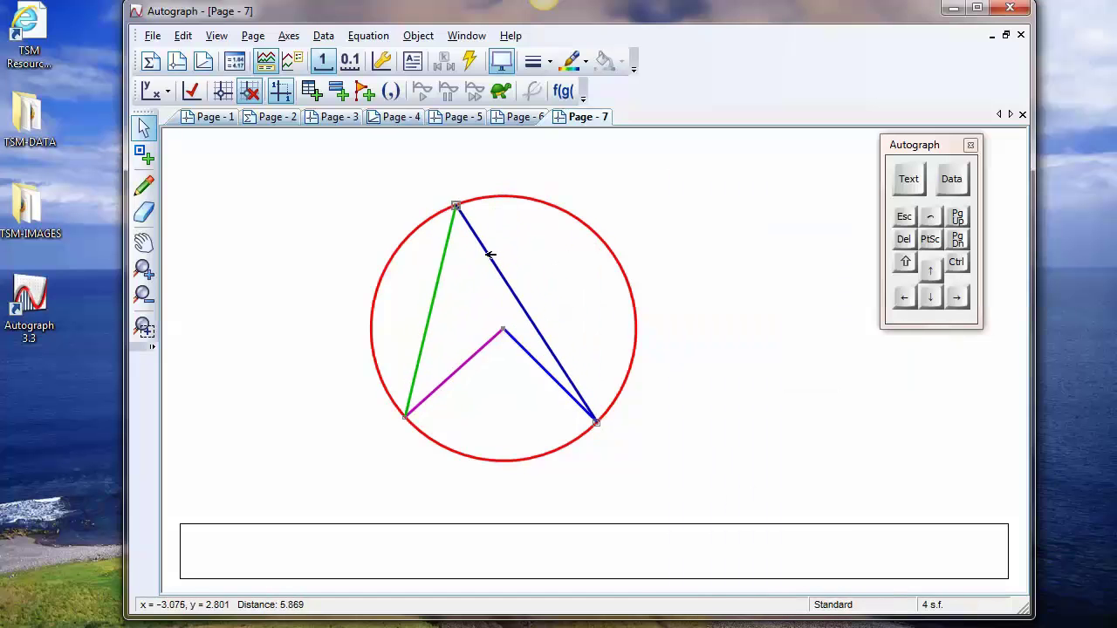
Measure the angle at the circle's centre between the lower-left and lower-right points, with reflex angles allowed
left_click(513, 431)
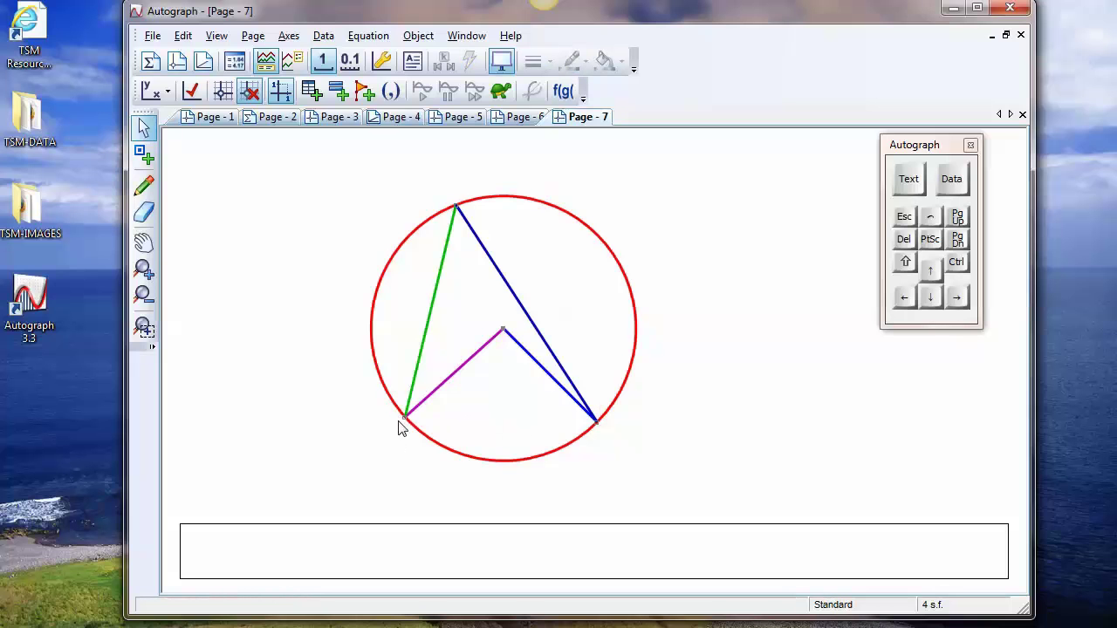
left_click(405, 416)
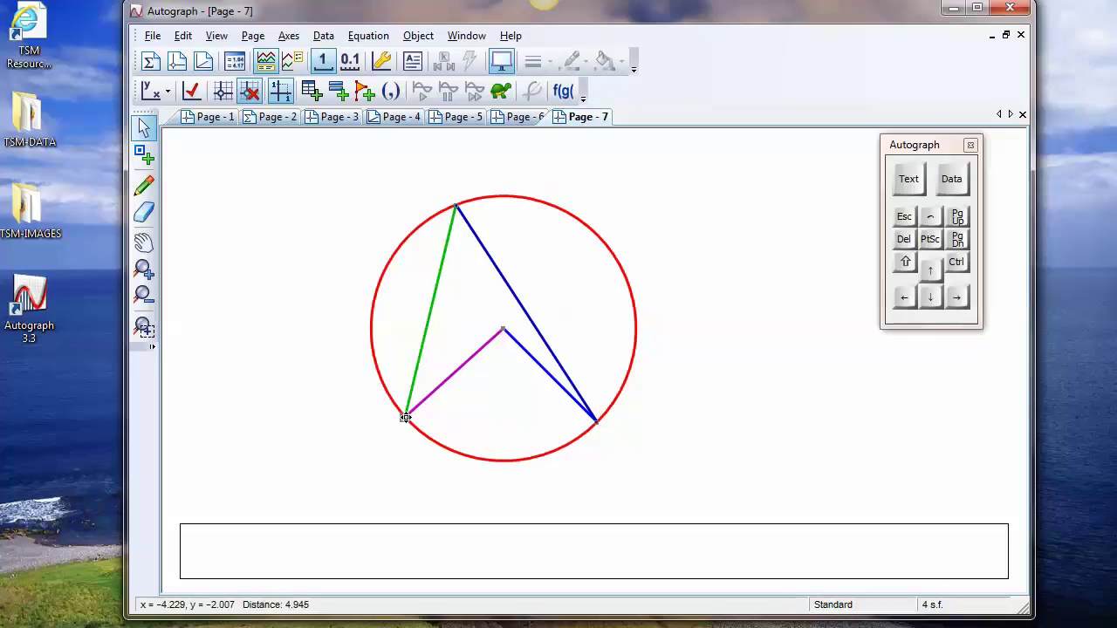
left_click(504, 329)
left_click(595, 425)
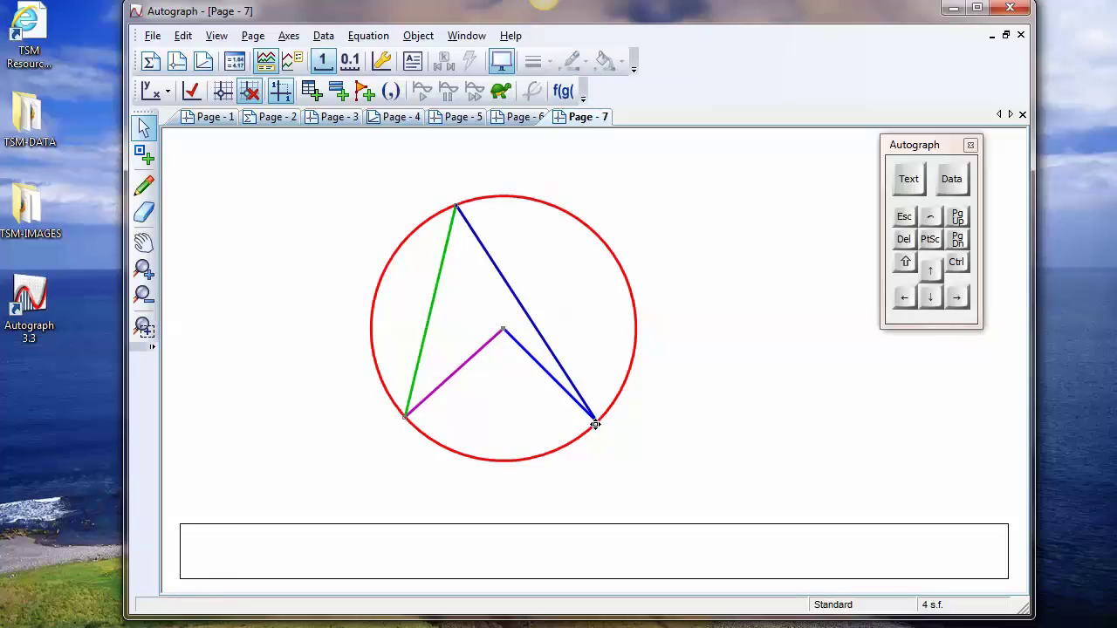
left_click(405, 417)
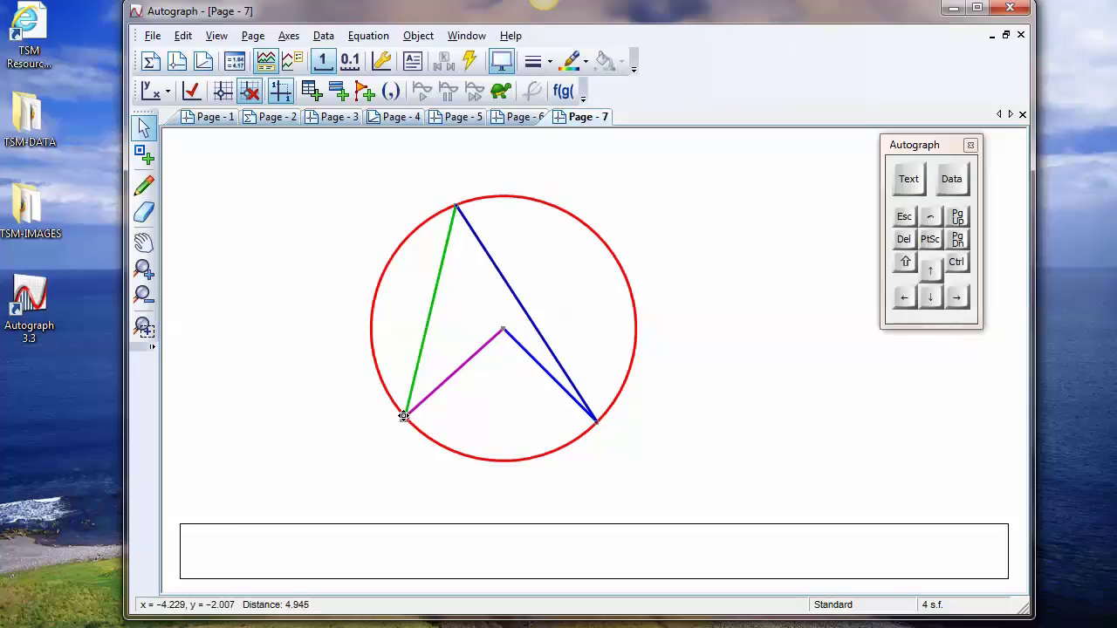
left_click(504, 328, "shift")
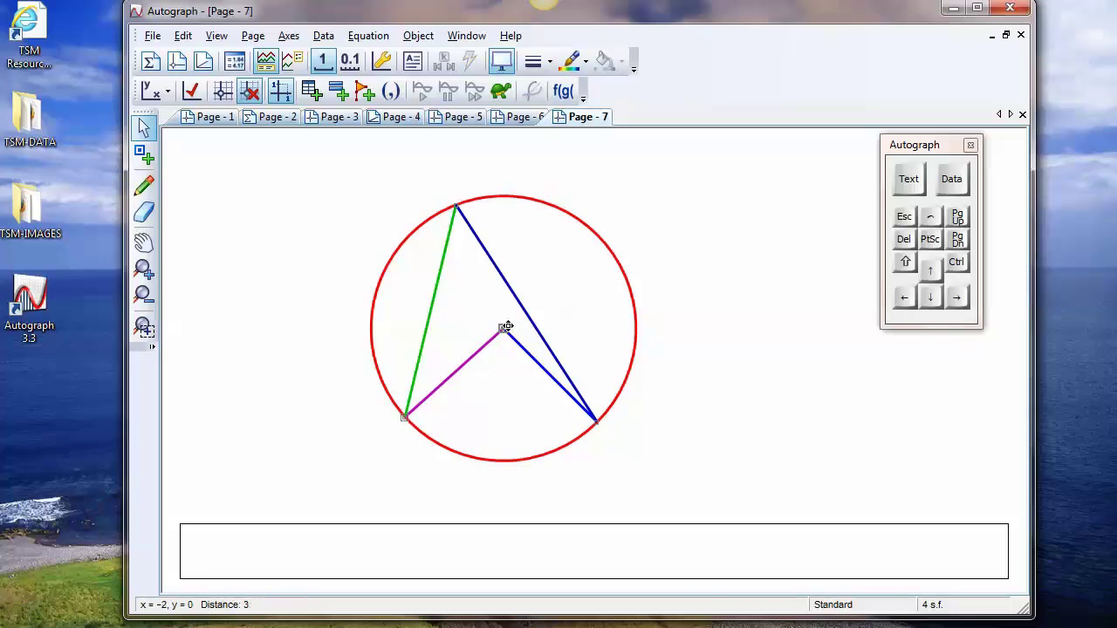
left_click(600, 423, "shift")
right_click(643, 197)
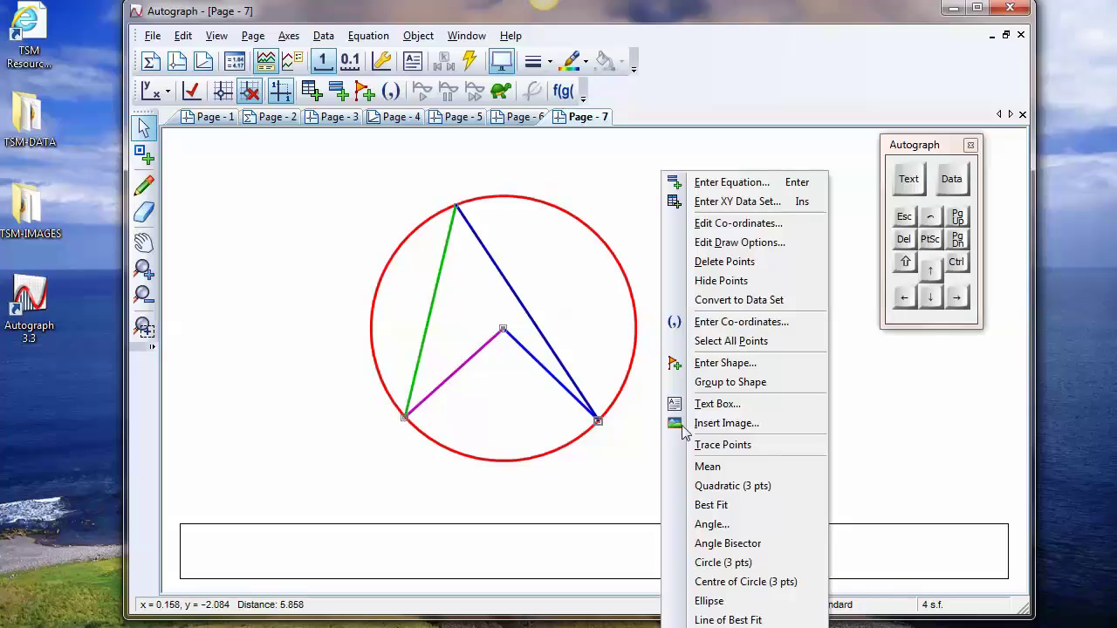
left_click(712, 525)
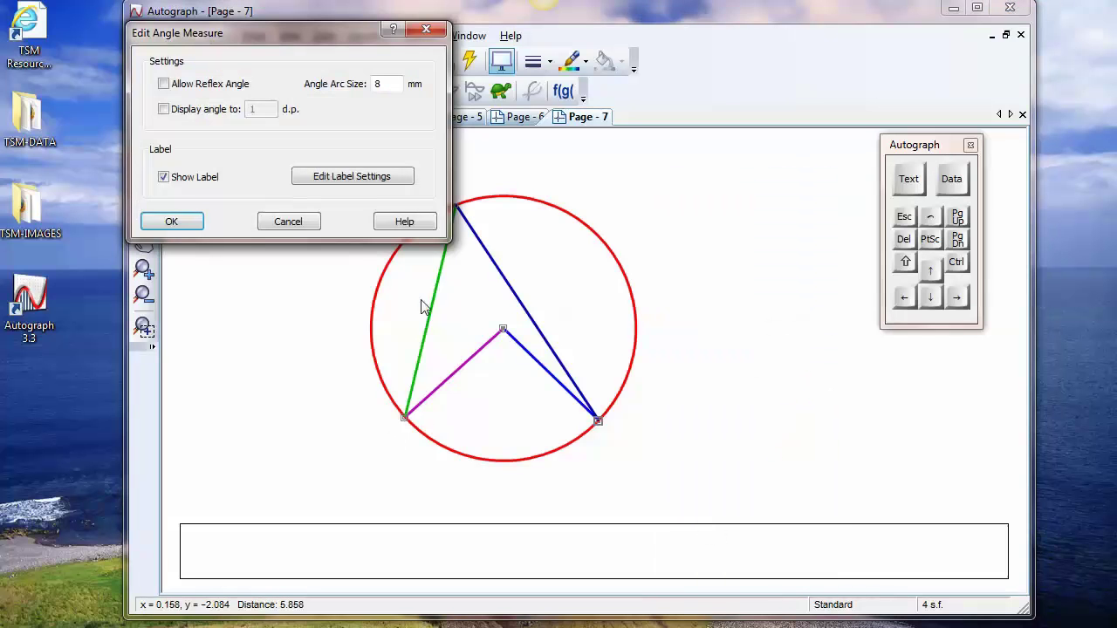
left_click(166, 86)
left_click(171, 222)
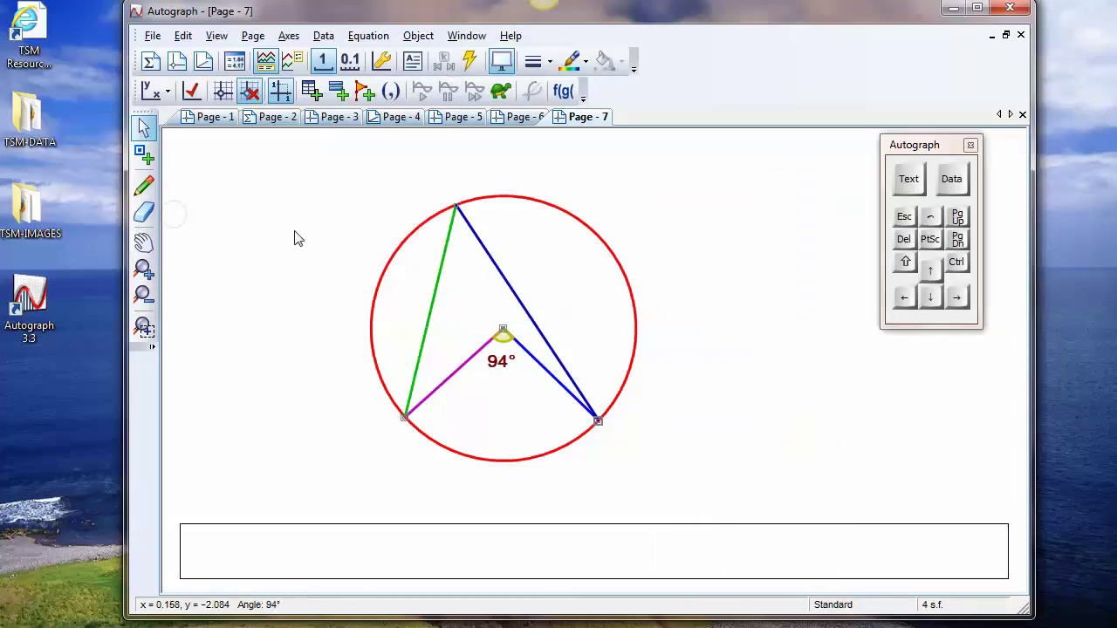
Move the lower-right point up around the circle to a central angle of 180°, and slide the upper point to the circle's left side
left_click(600, 422)
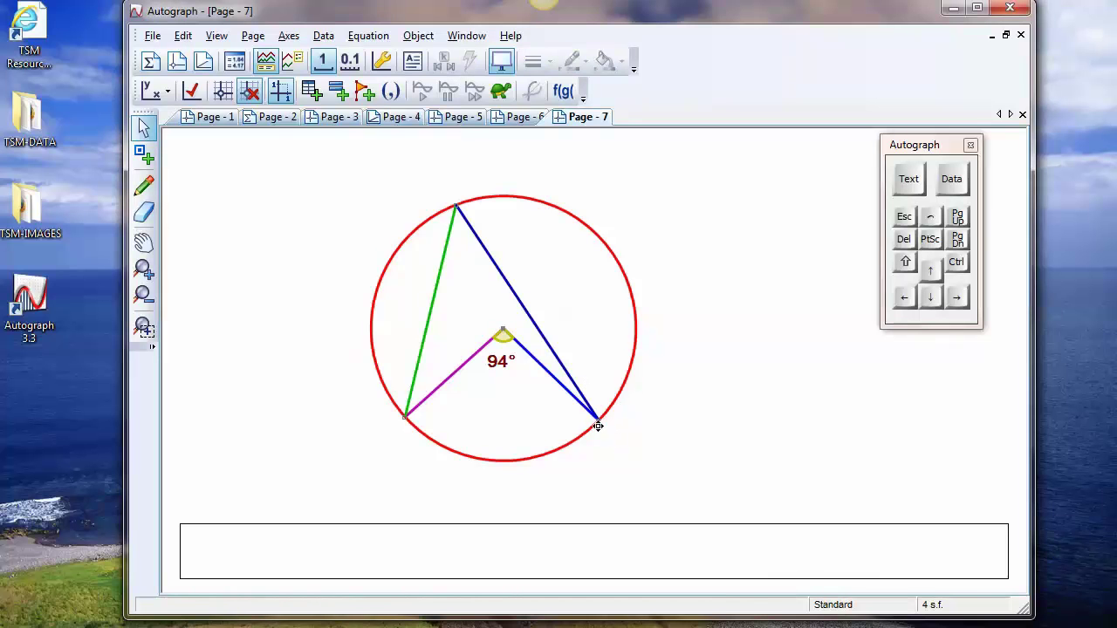
left_click_drag(599, 423, 603, 240)
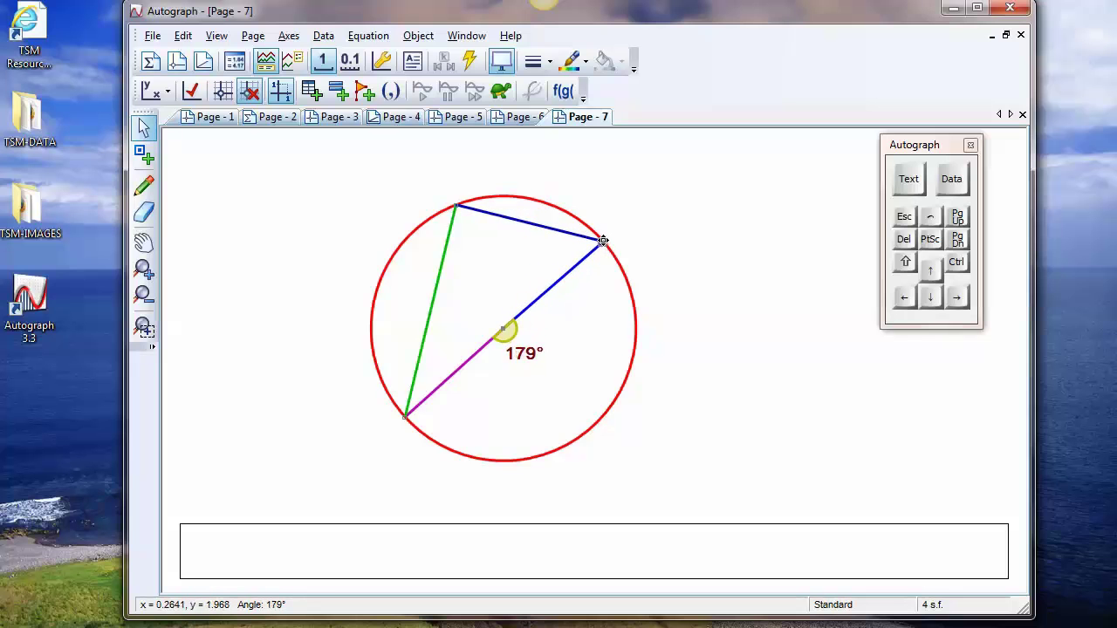
left_click(957, 298)
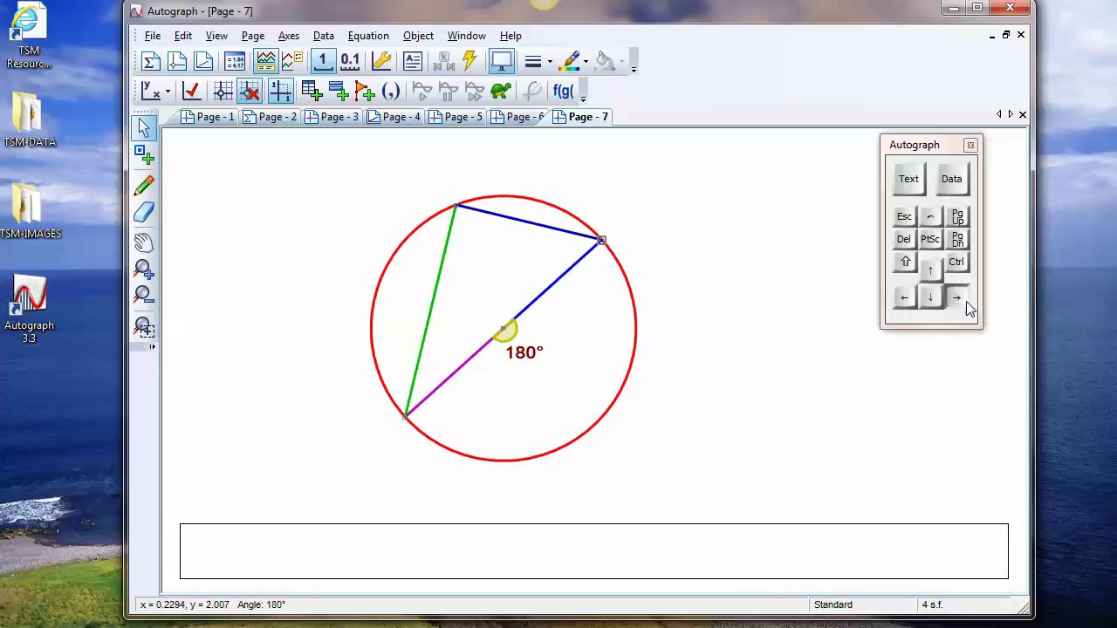
left_click(963, 300)
left_click(906, 298)
left_click(907, 300)
left_click_drag(456, 208, 375, 291)
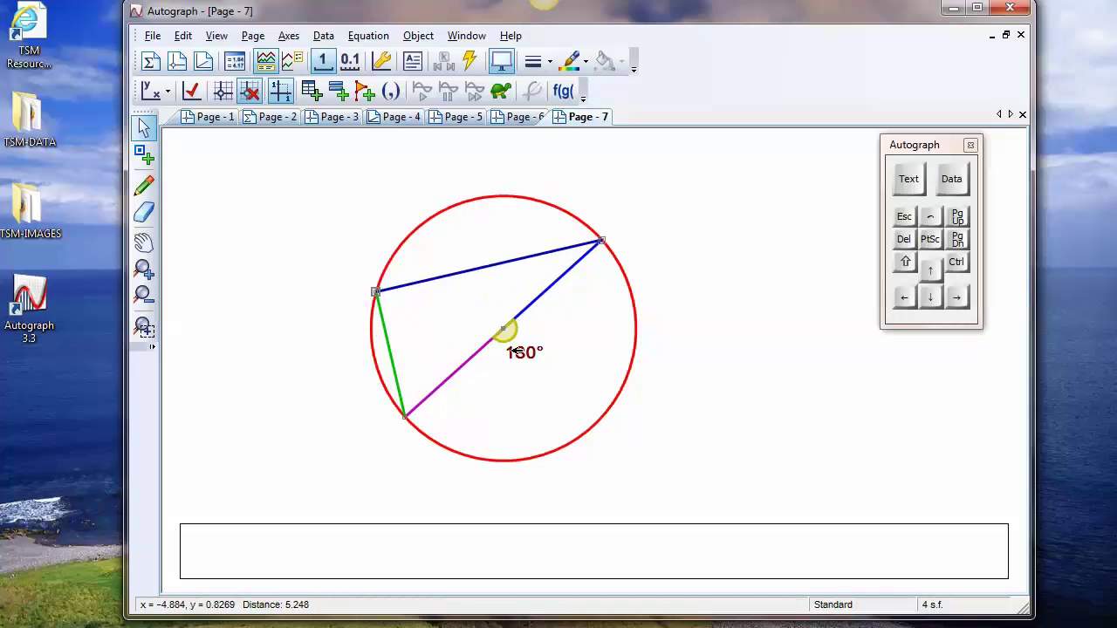
Measure the angle at the left point between the lower-left and upper-right points, and nudge the upper-right point to a central angle of 180°
left_click_drag(404, 416, 406, 420)
left_click(376, 294)
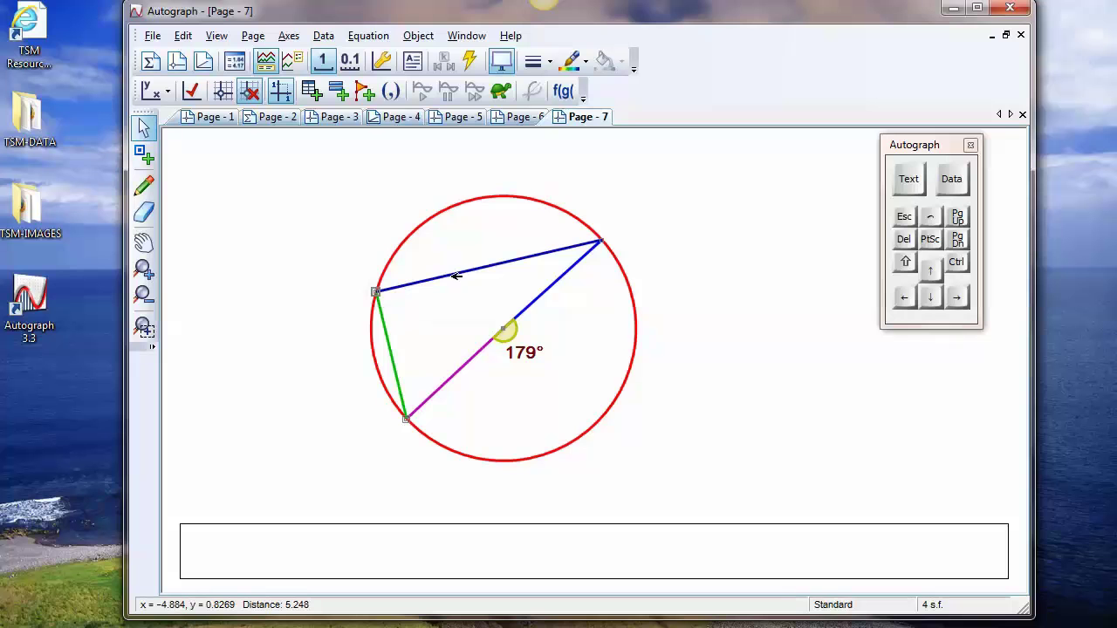
left_click(600, 244)
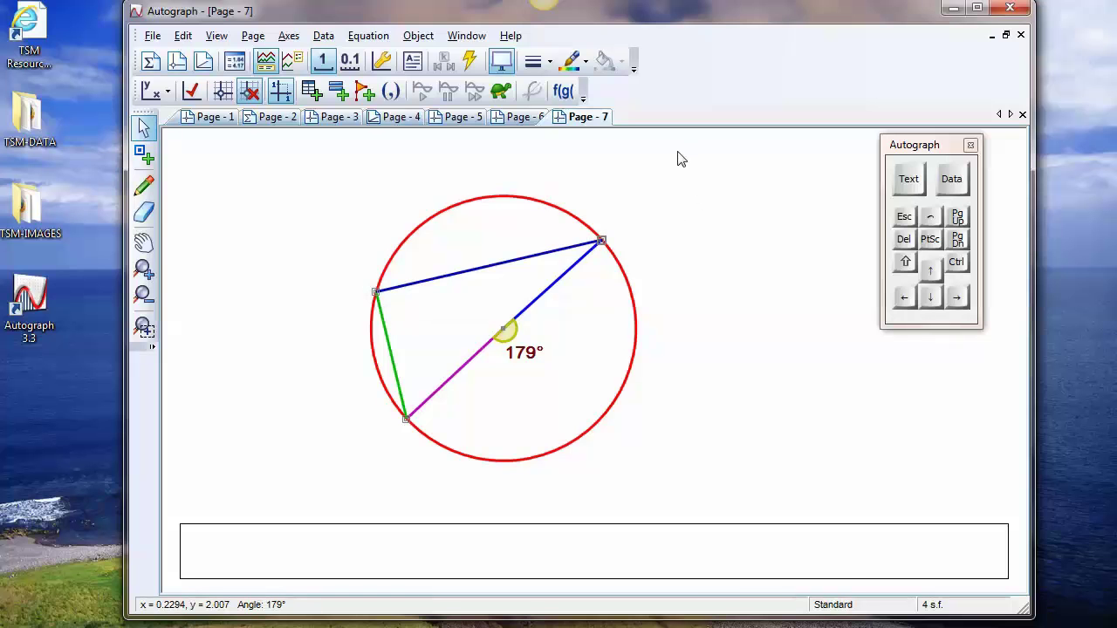
right_click(677, 159)
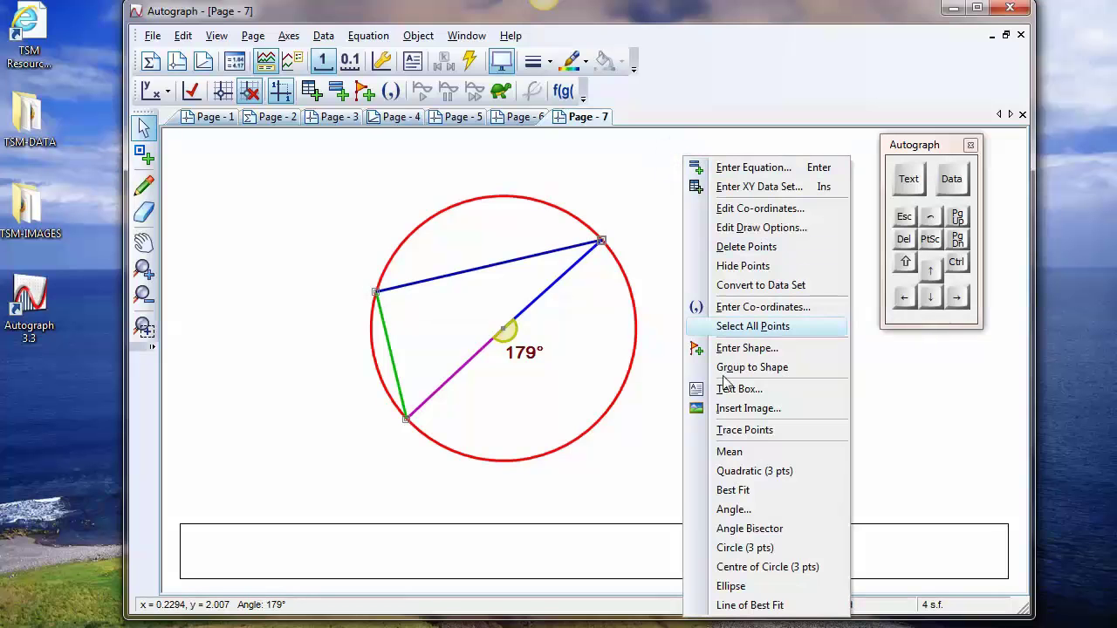
left_click(733, 509)
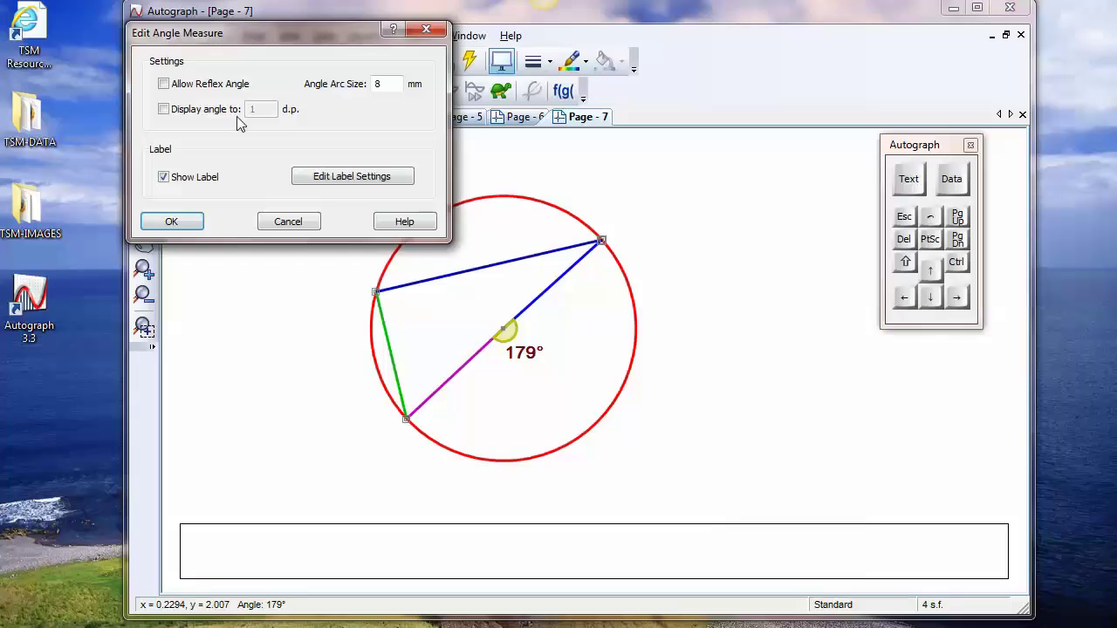
left_click(171, 221)
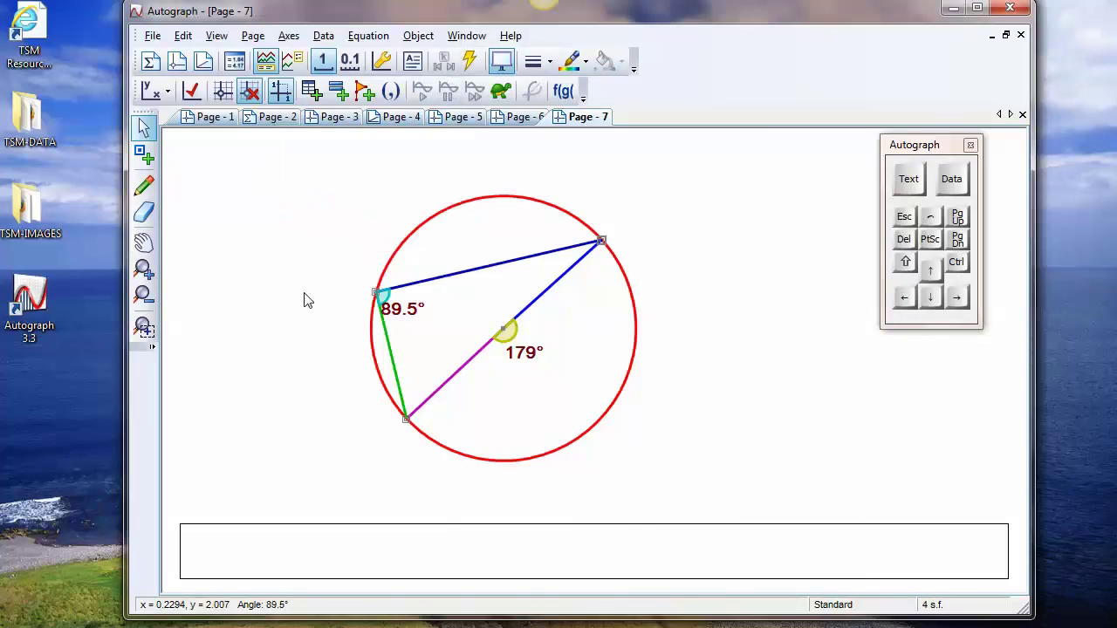
left_click(956, 297)
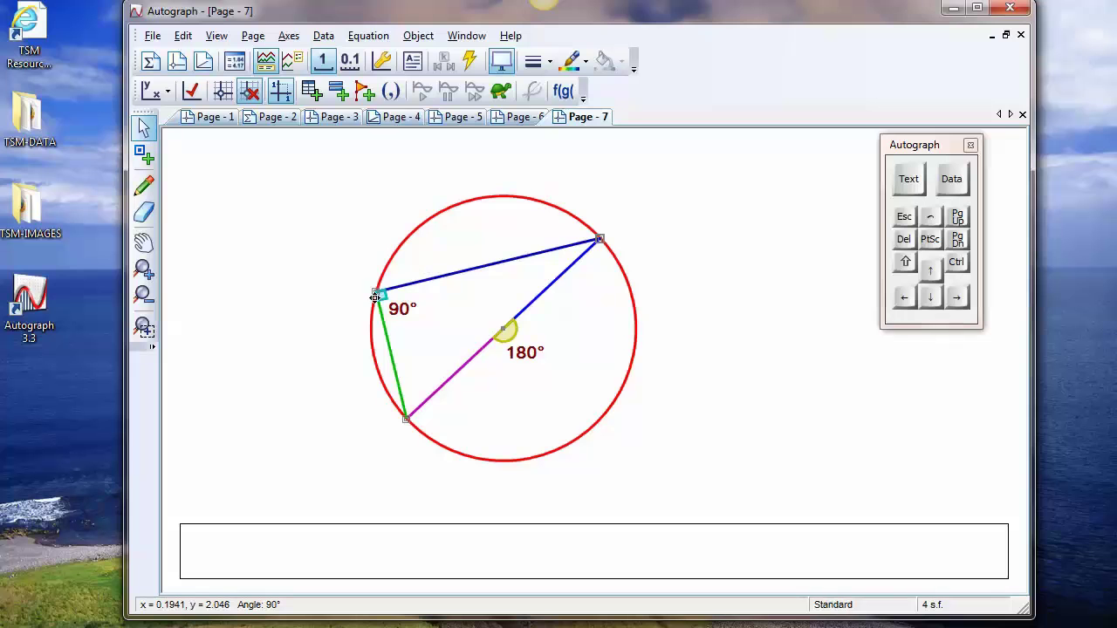
Move the upper-right point down the circle to a central angle of 90°, and reposition the left point along the circle's left side
left_click_drag(375, 297, 389, 265)
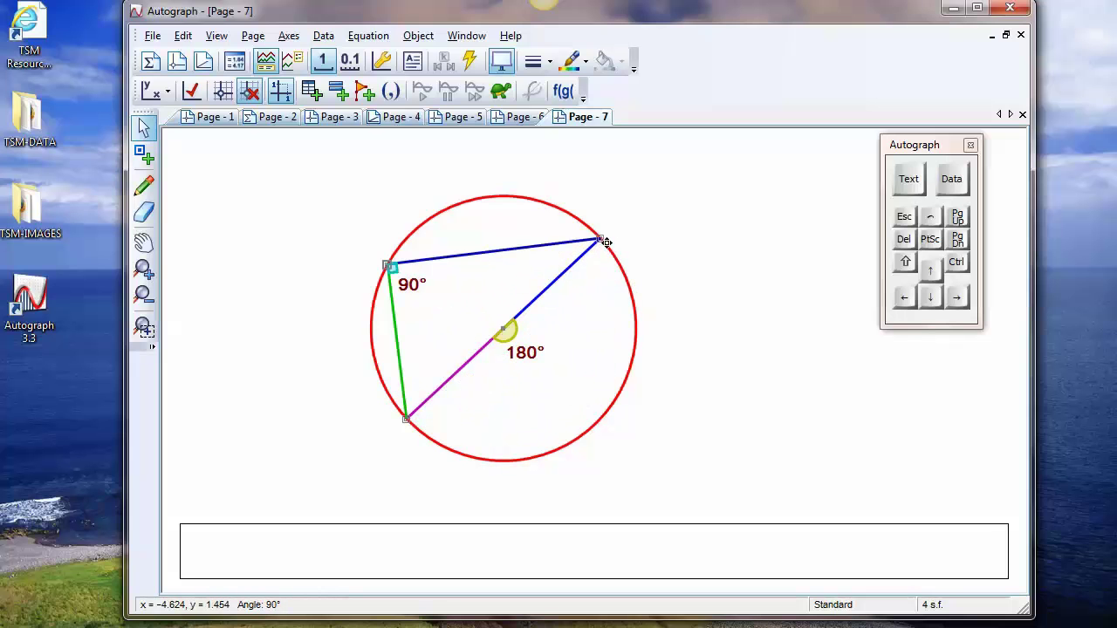
left_click_drag(602, 243, 592, 424)
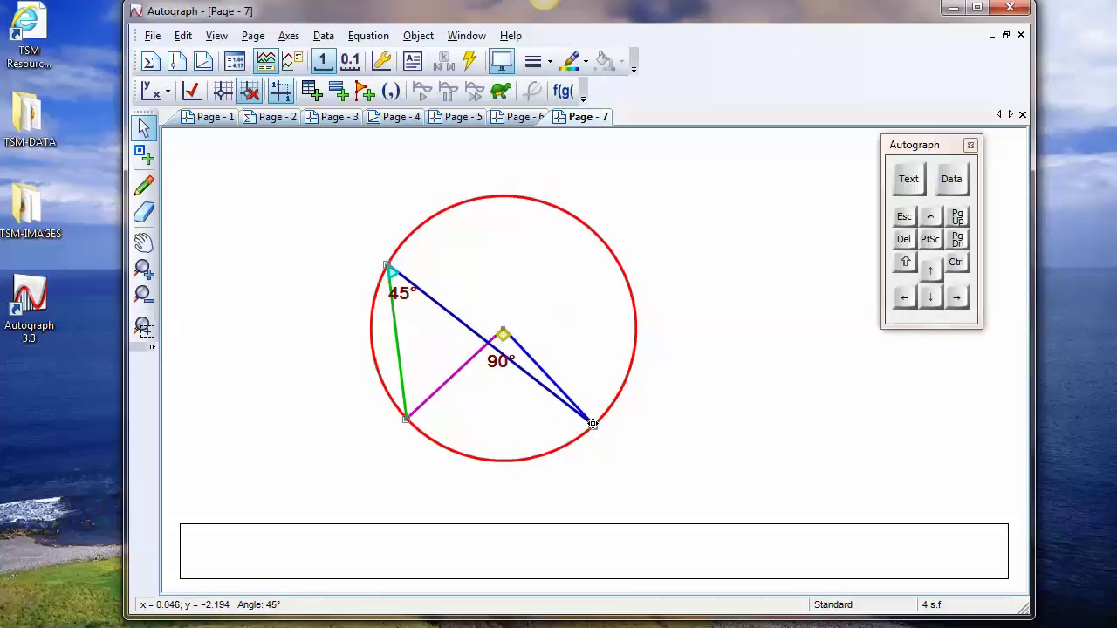
mouse_move(388, 266)
left_mouse_down()
mouse_move(419, 241)
mouse_move(582, 259)
mouse_move(635, 319)
mouse_move(594, 384)
mouse_move(573, 259)
mouse_move(394, 275)
mouse_move(363, 316)
left_mouse_up()
Sketch an arrow beside the lower-left arc, two chords meeting on the lower arc, a reflex arc marked 270 at the centre, and the angle 135
left_click(144, 185)
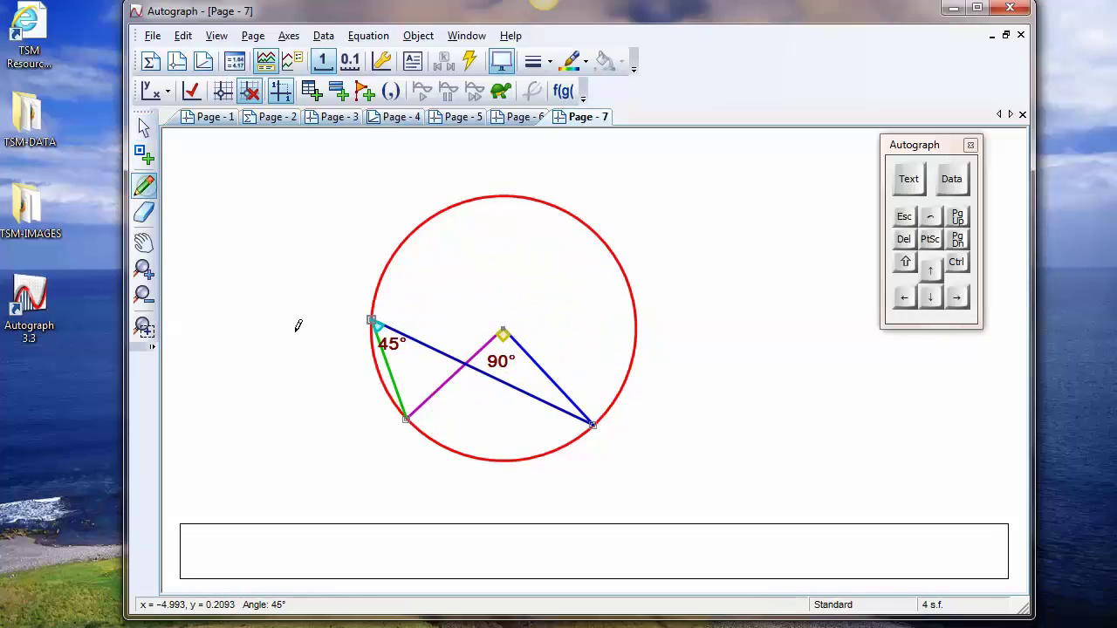
mouse_move(374, 405)
left_mouse_down()
mouse_move(432, 460)
mouse_move(404, 472)
left_mouse_up()
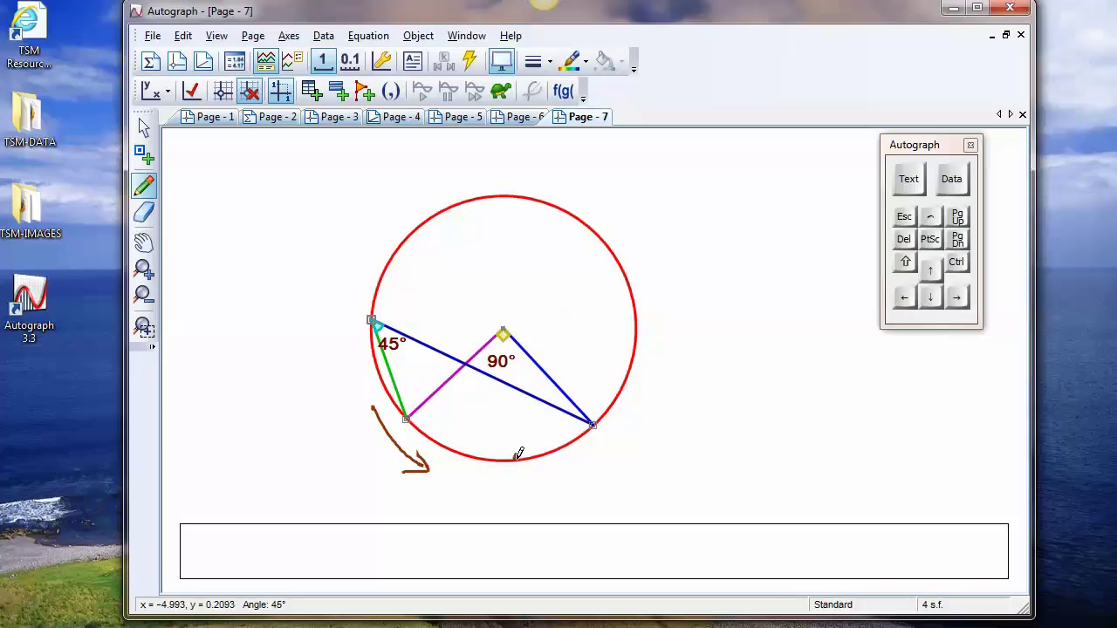
mouse_move(408, 420)
left_mouse_down()
mouse_move(478, 432)
mouse_move(520, 457)
mouse_move(578, 434)
left_mouse_up()
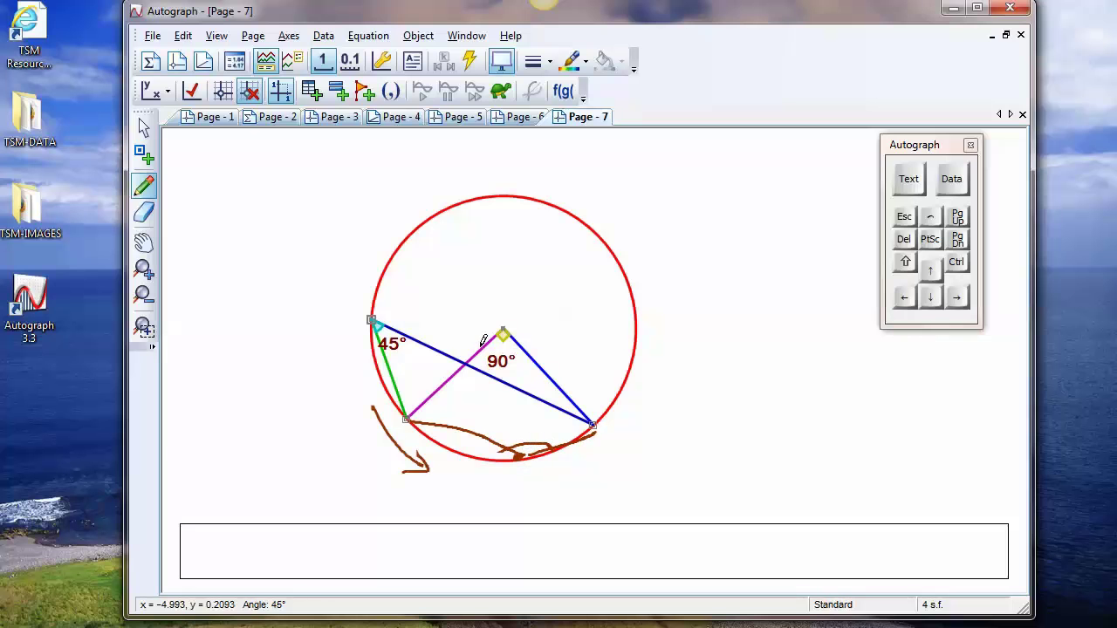
mouse_move(488, 328)
left_mouse_down()
mouse_move(514, 307)
mouse_move(538, 331)
left_mouse_up()
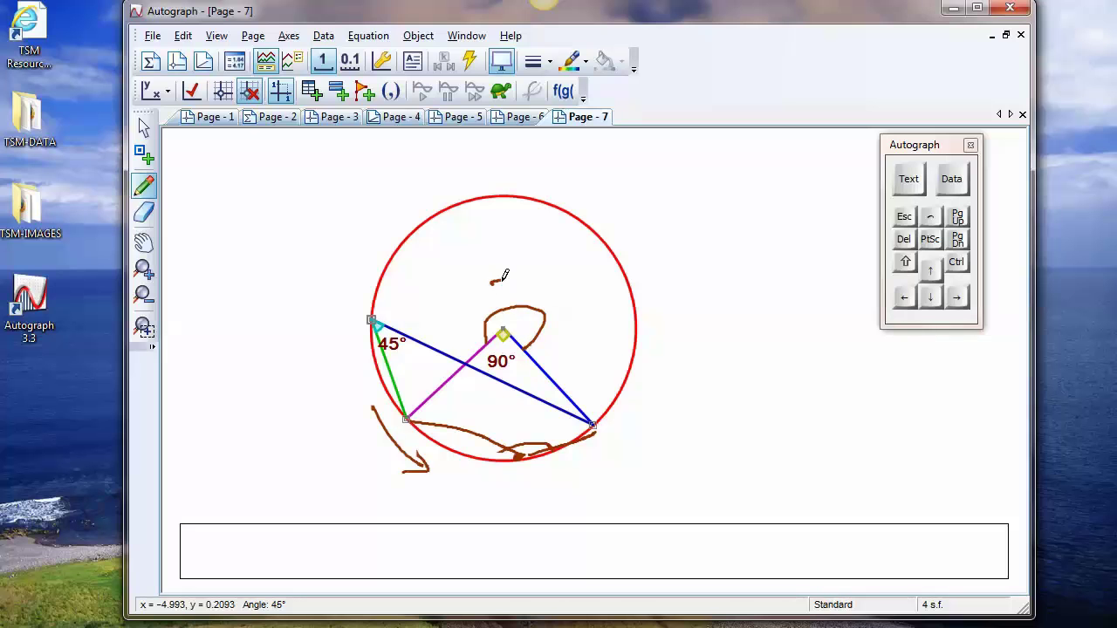
left_click_drag(543, 277, 542, 280)
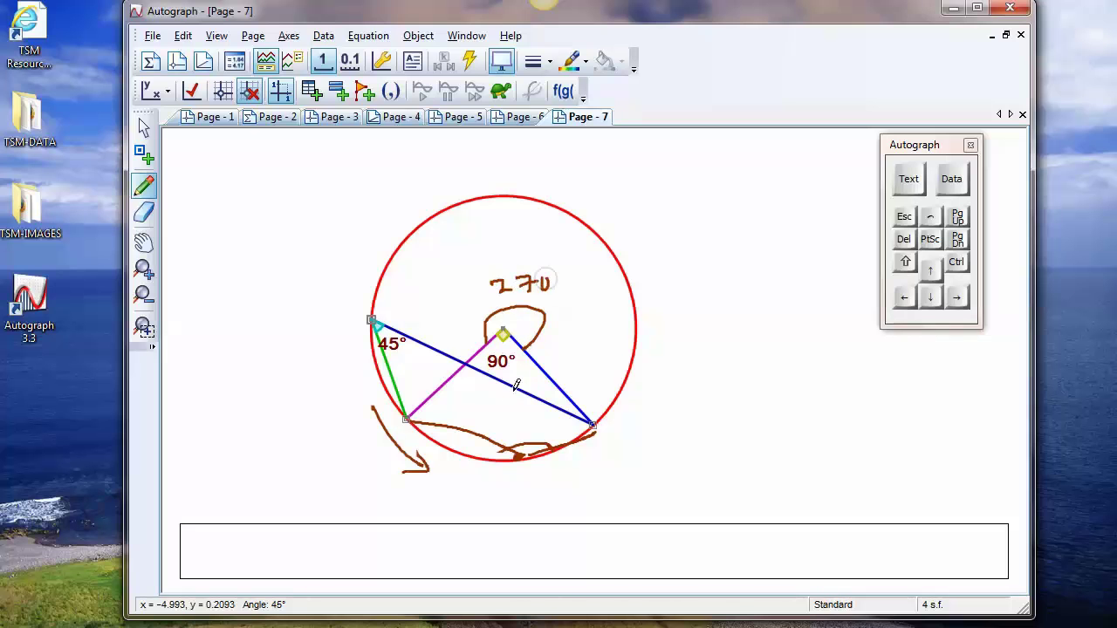
mouse_move(512, 422)
left_mouse_down()
mouse_move(514, 435)
mouse_move(557, 432)
mouse_move(546, 441)
left_mouse_up()
Slide the left point down along the circle towards the lower-left point, following the sketched arrow
left_click(144, 128)
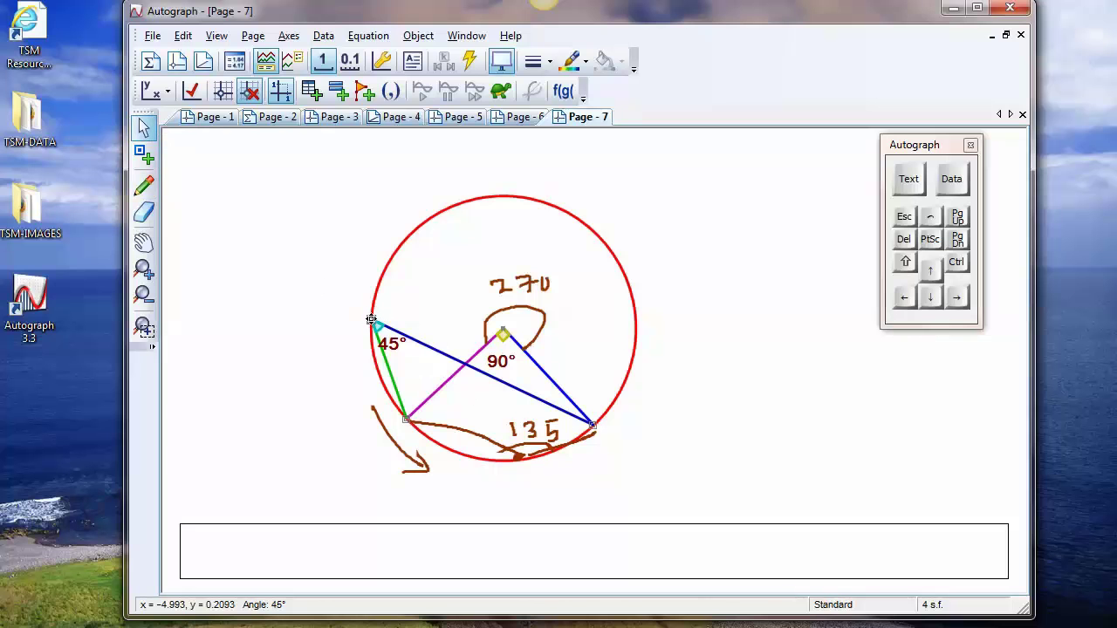
left_click_drag(371, 319, 404, 346)
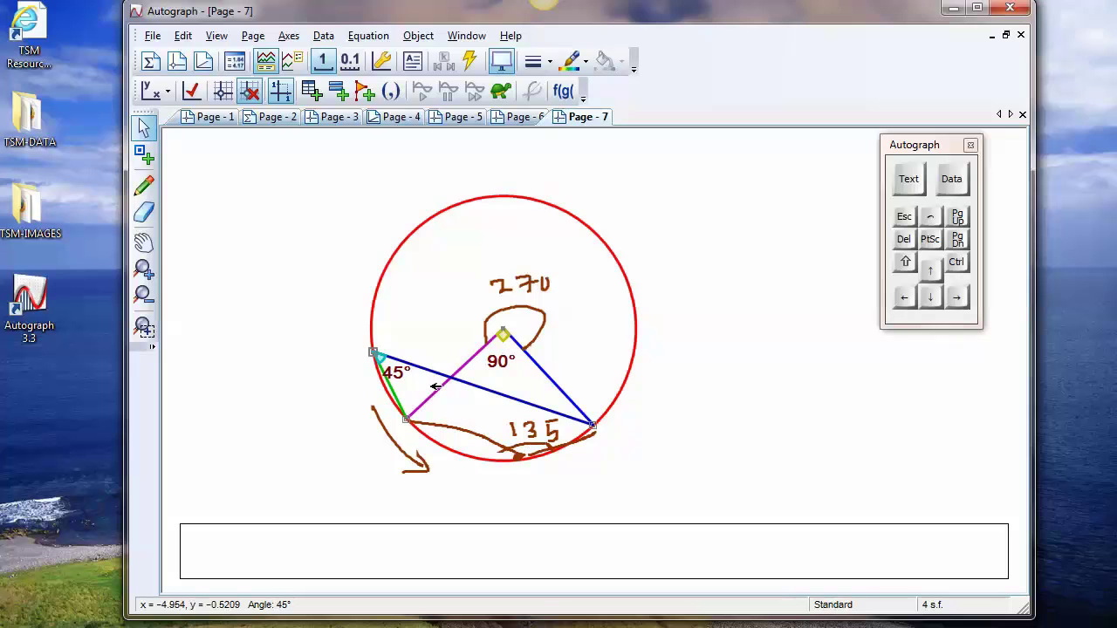
left_click_drag(374, 353, 404, 416)
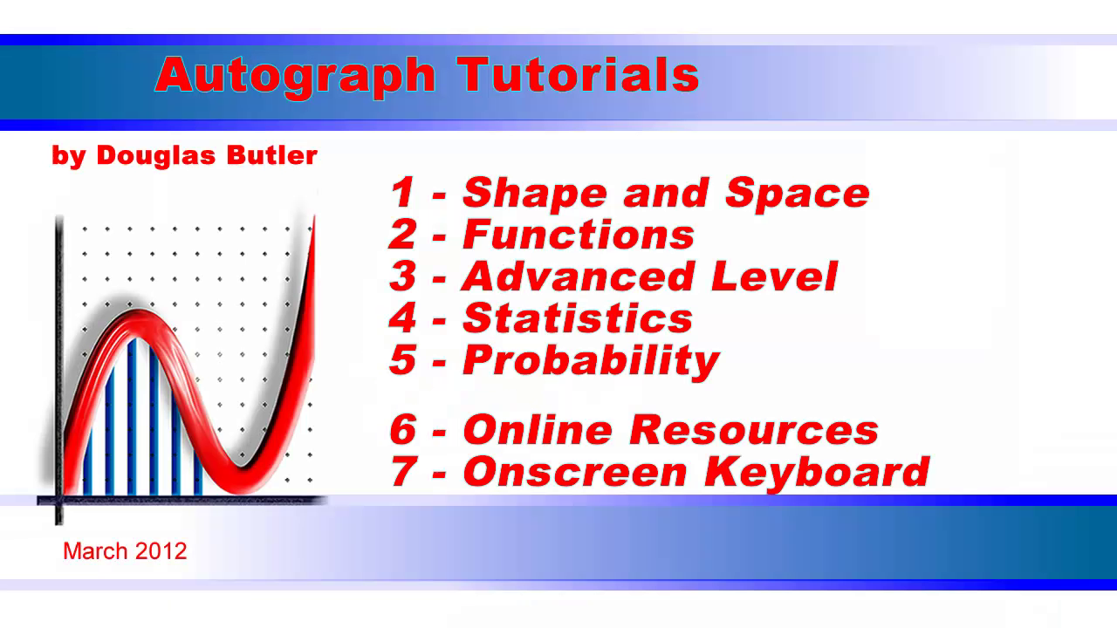